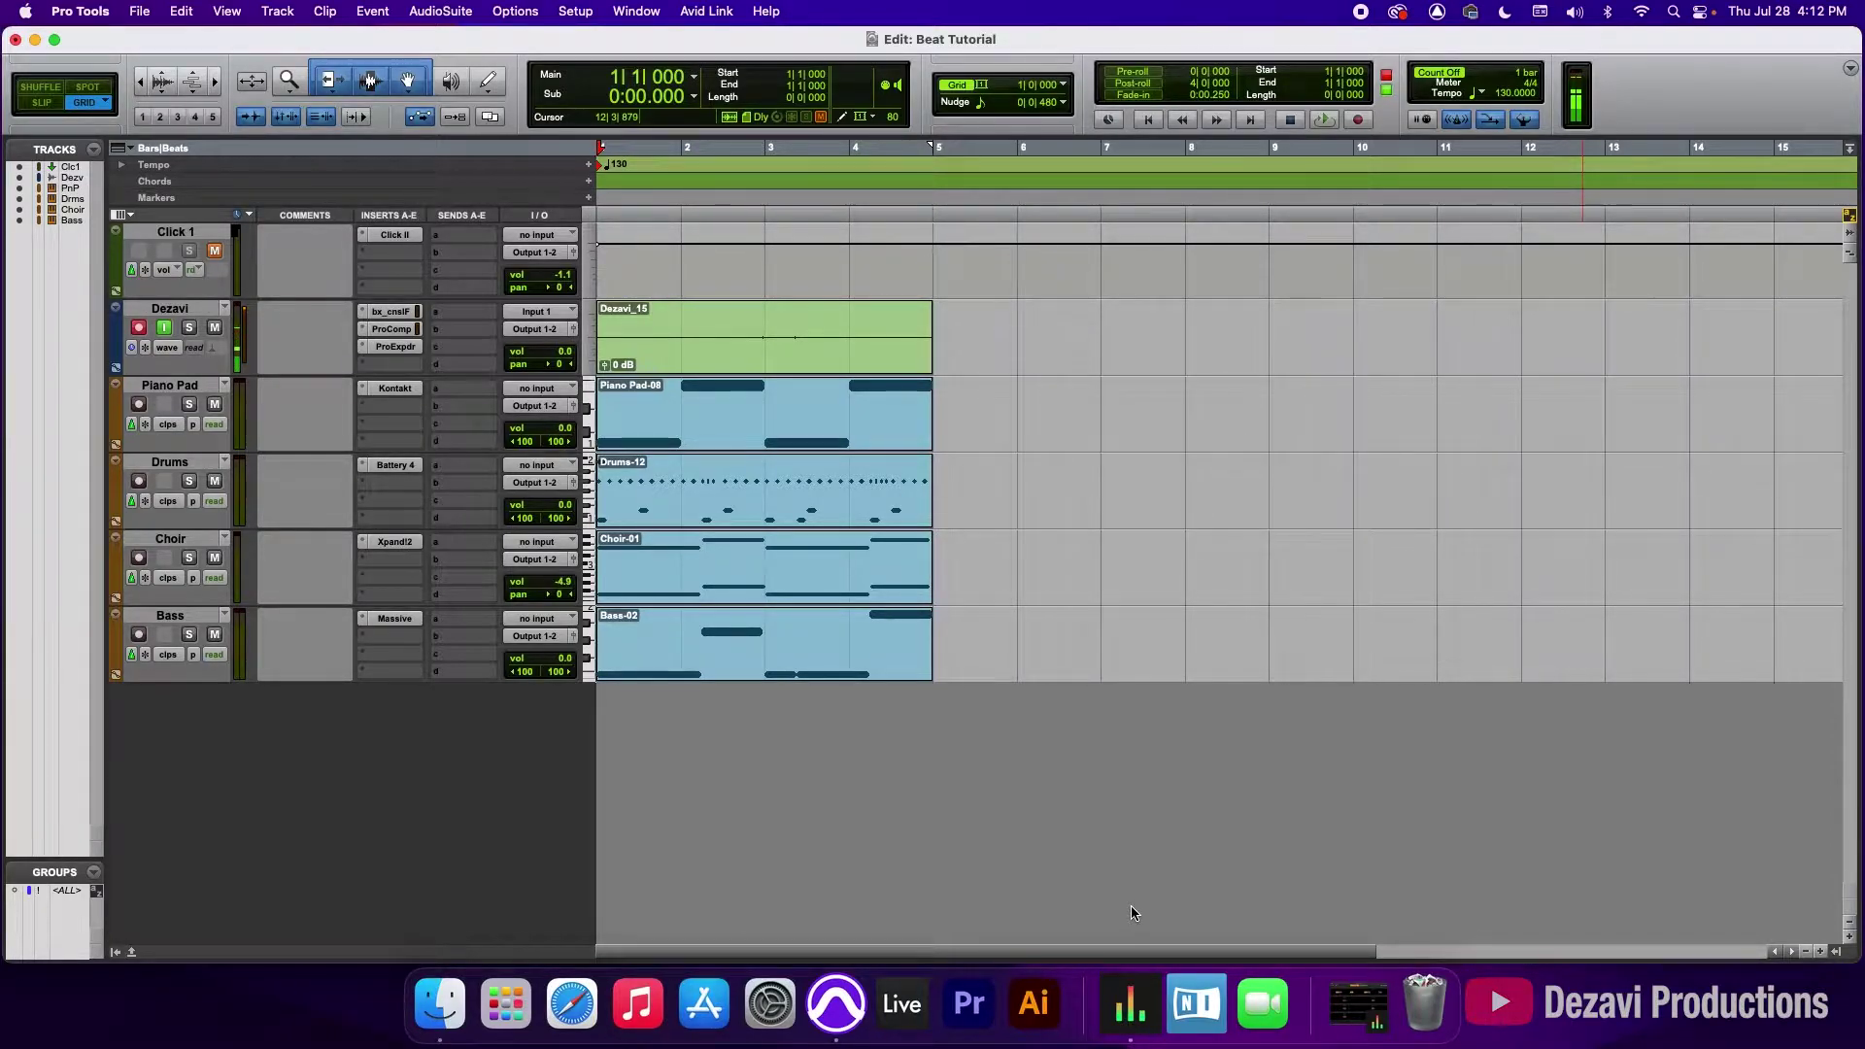
Step: Play the session briefly, then create a new stereo audio track, Audio 1
{"action": "key", "text": "space"}
{"action": "key", "text": "space"}
{"action": "key", "text": "space"}
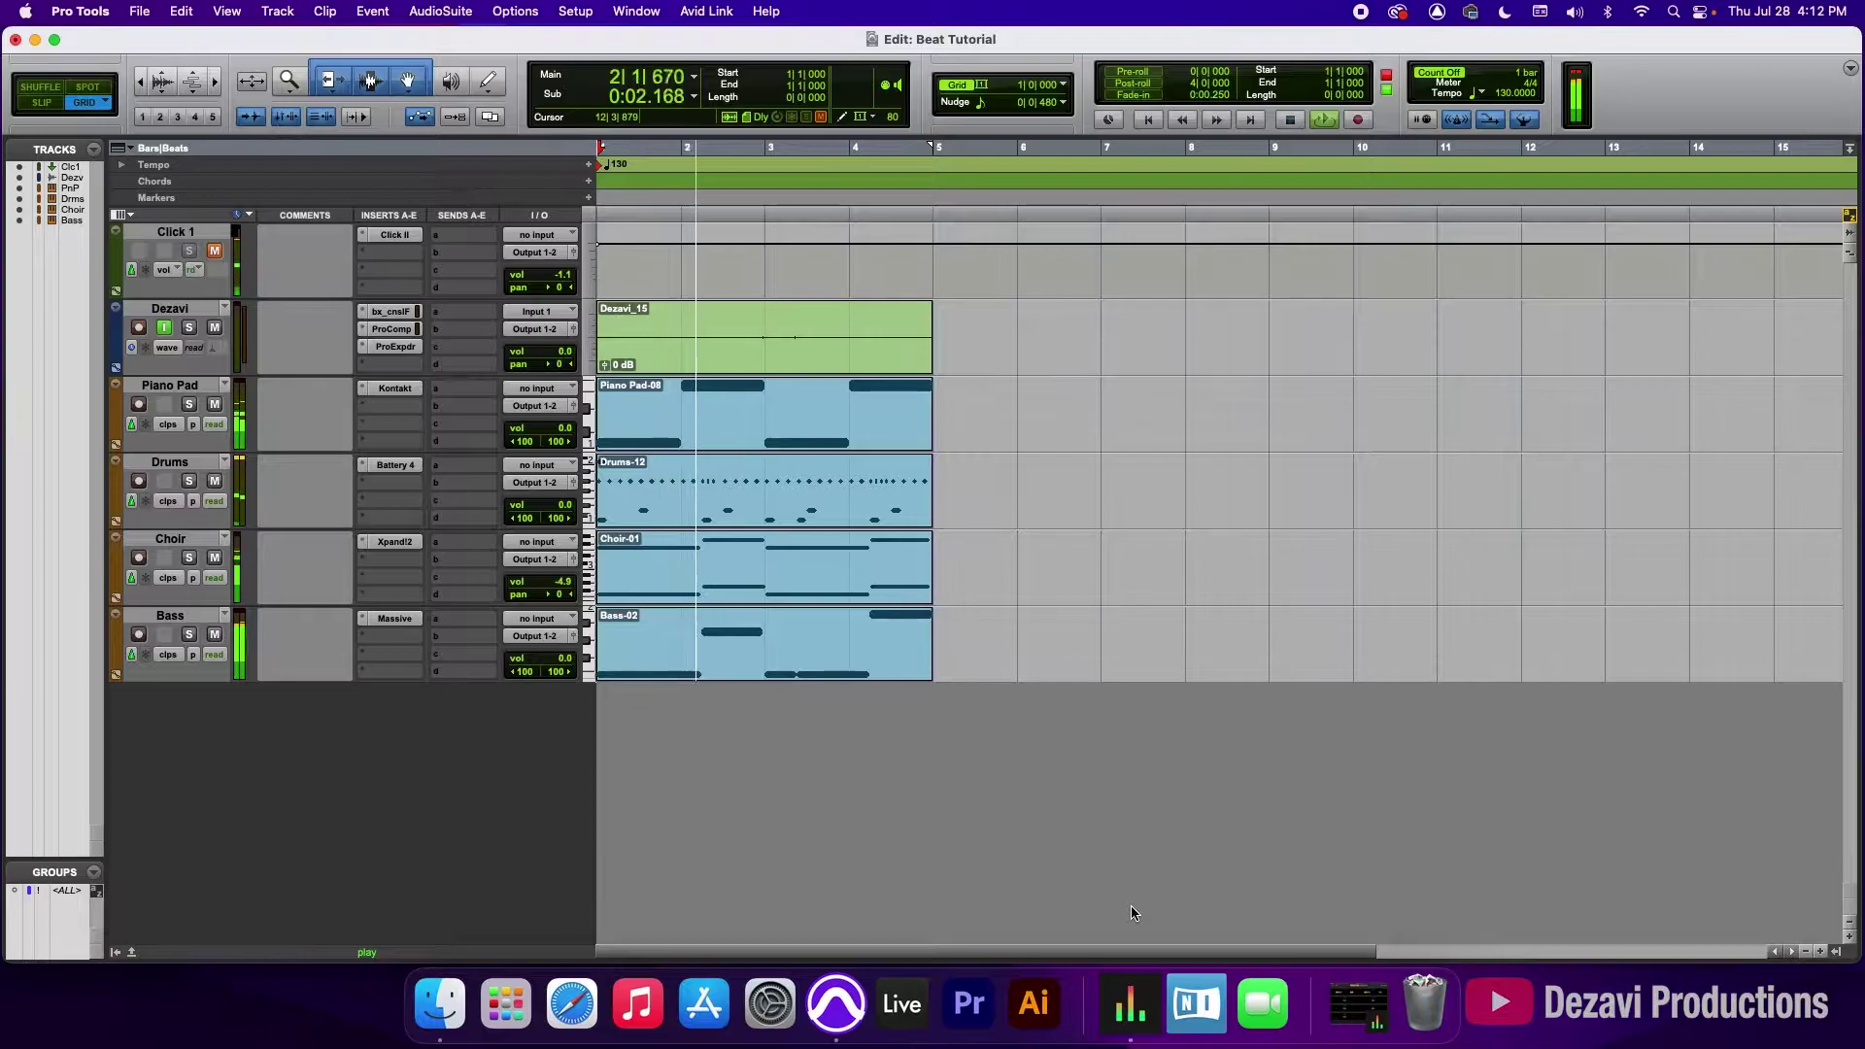
{"action": "key", "text": "space"}
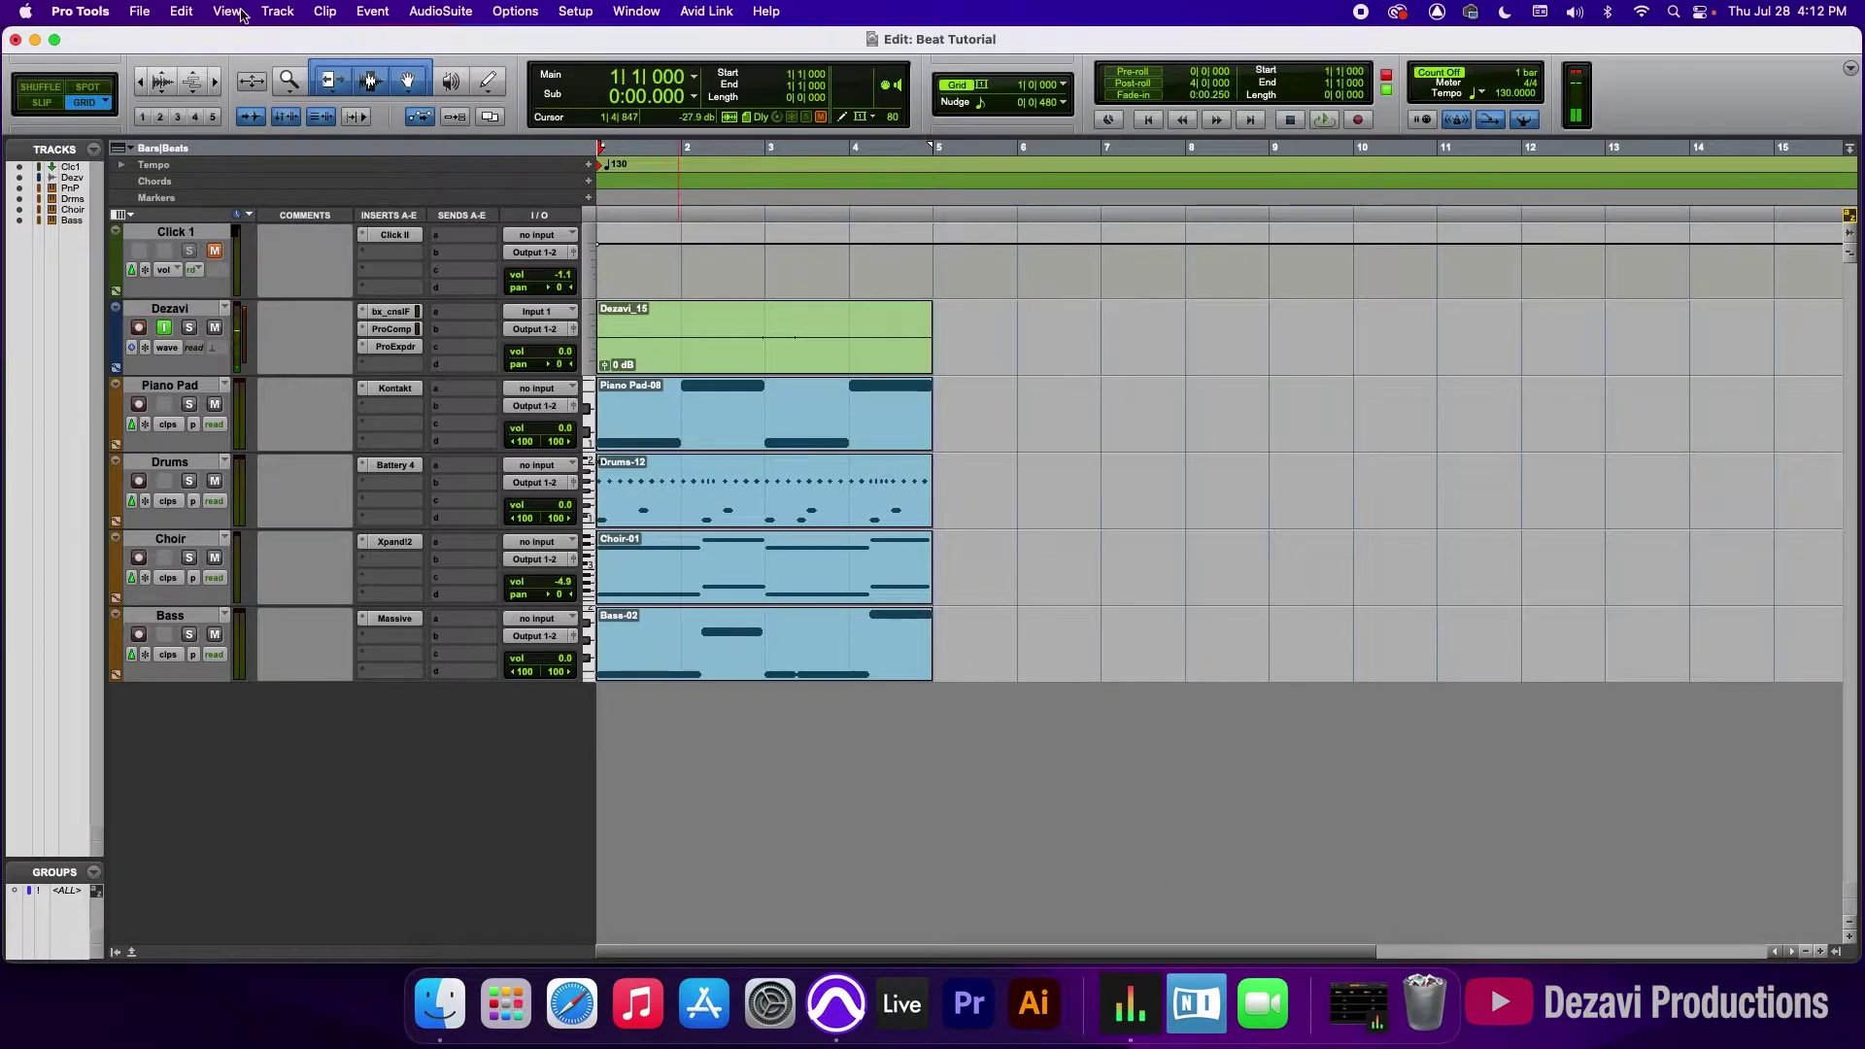
{"action": "left_click", "coordinate": [278, 12]}
{"action": "left_click", "coordinate": [288, 40]}
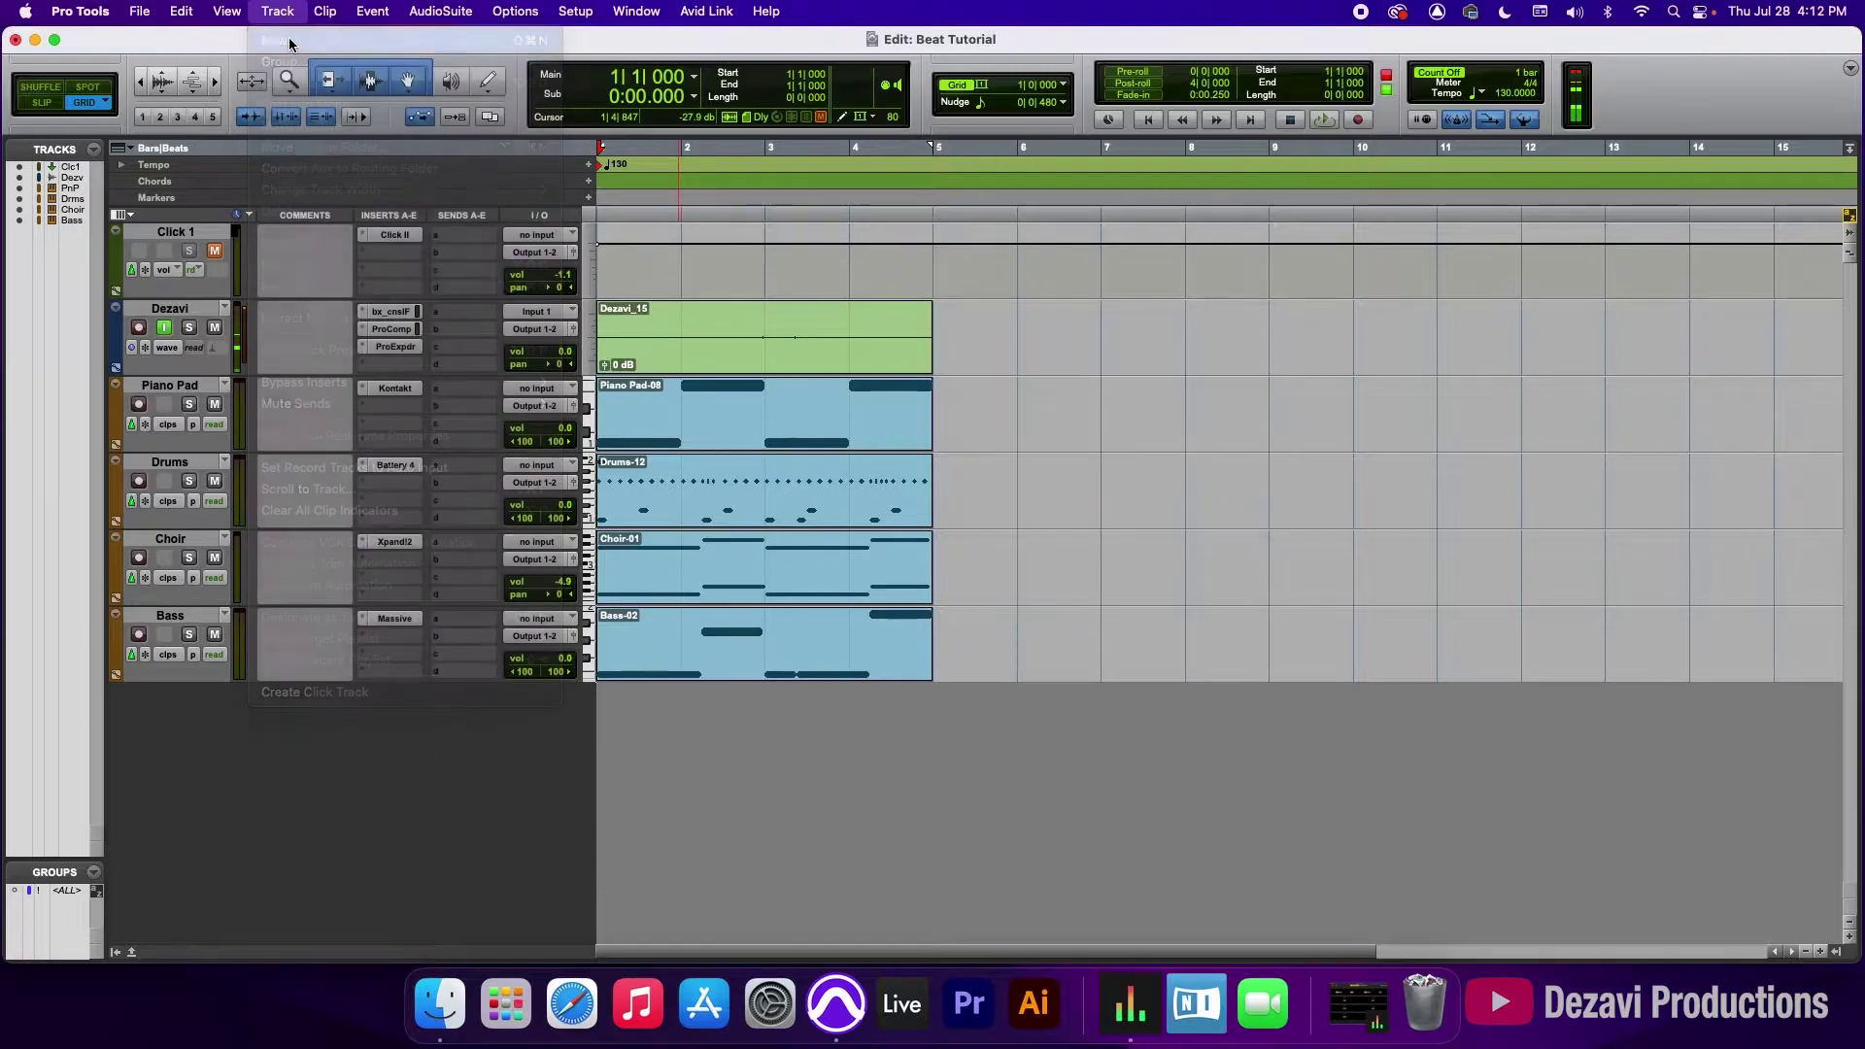
{"action": "left_click", "coordinate": [754, 359]}
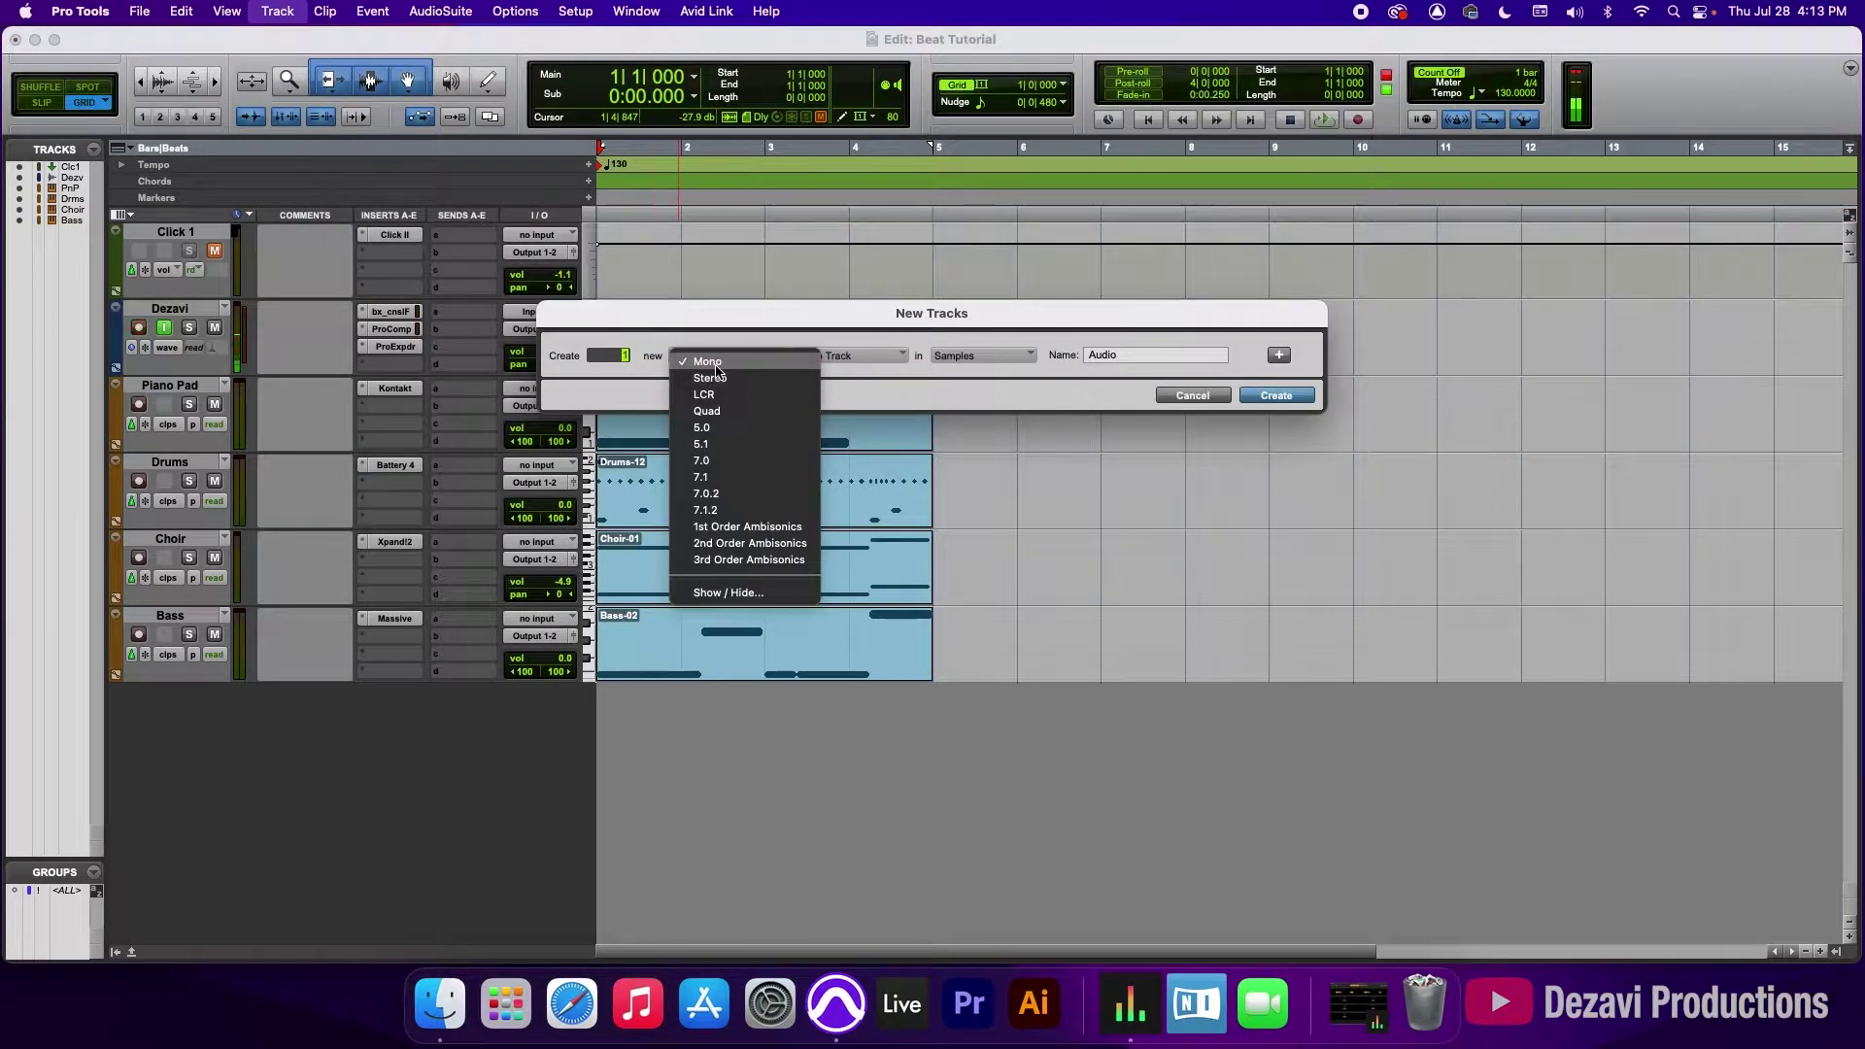
{"action": "left_click", "coordinate": [711, 378]}
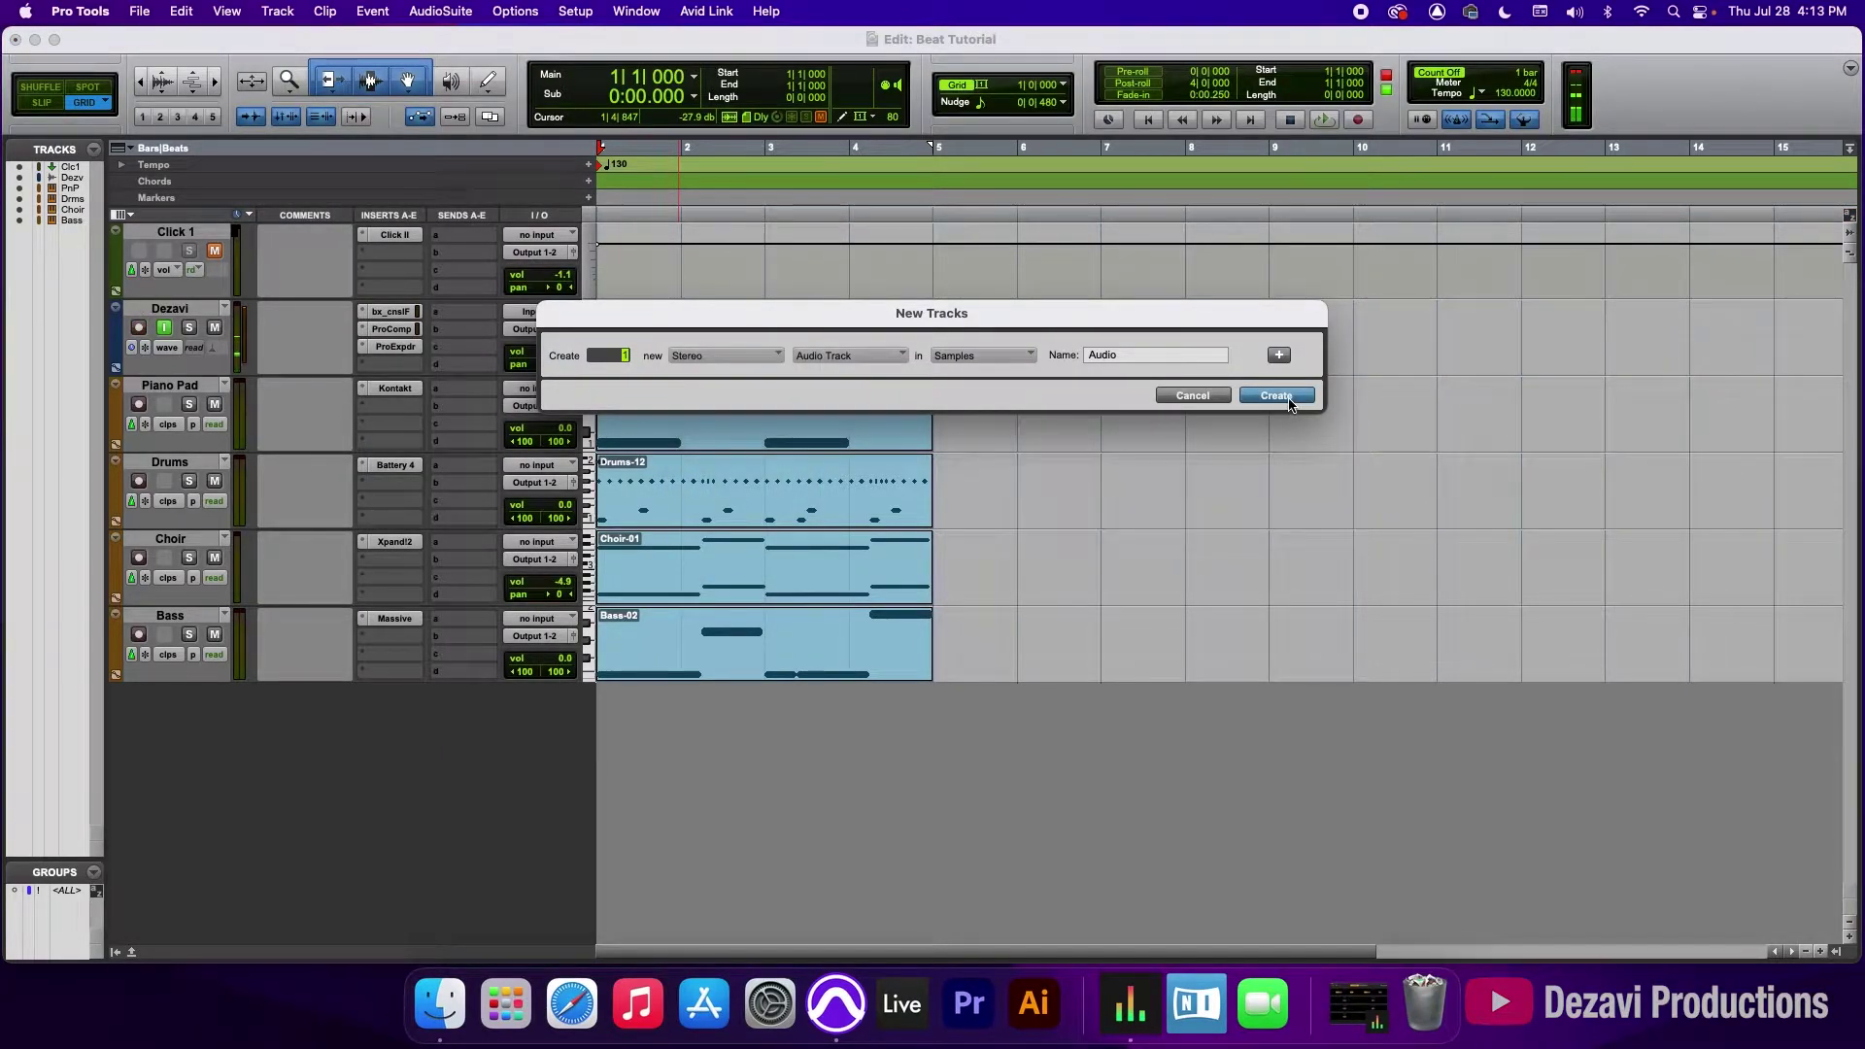
{"action": "left_click", "coordinate": [1276, 396]}
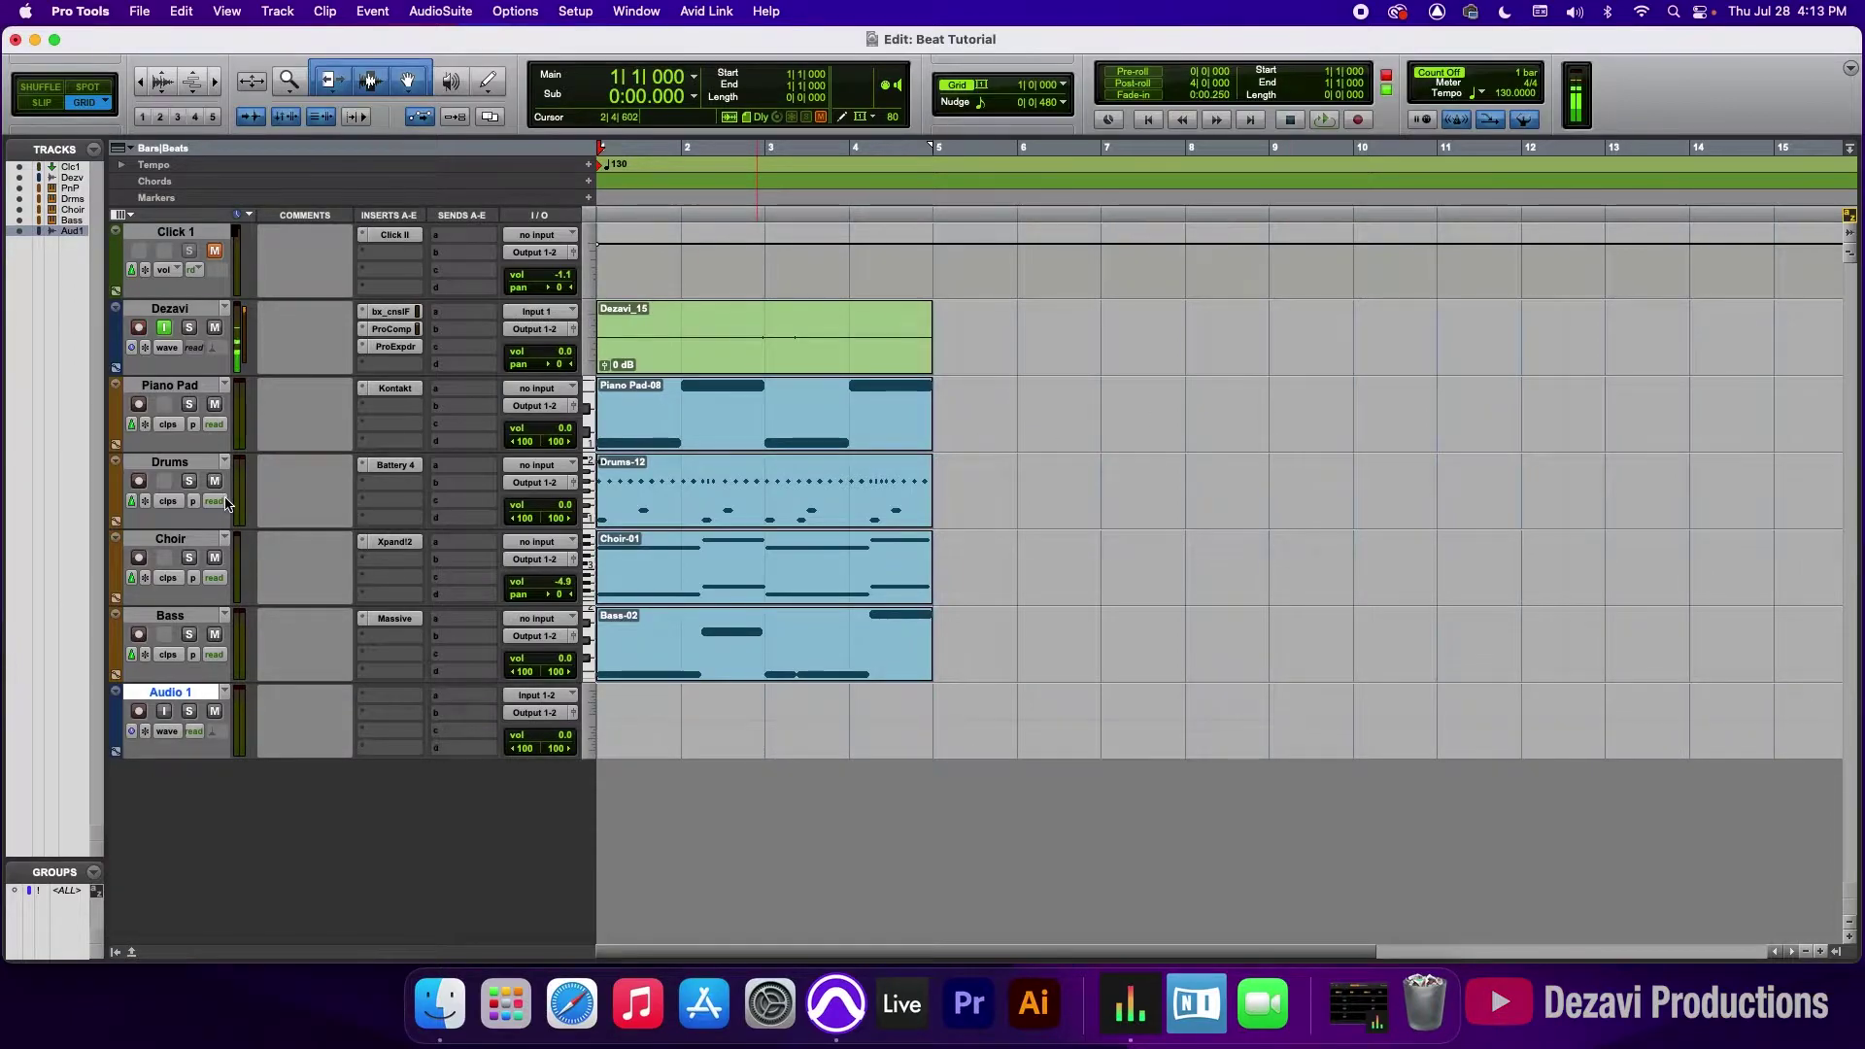
Step: Bounce the Piano Pad-08 clip from bars 1–5 onto Audio 1 as audio
{"action": "left_click", "coordinate": [175, 387]}
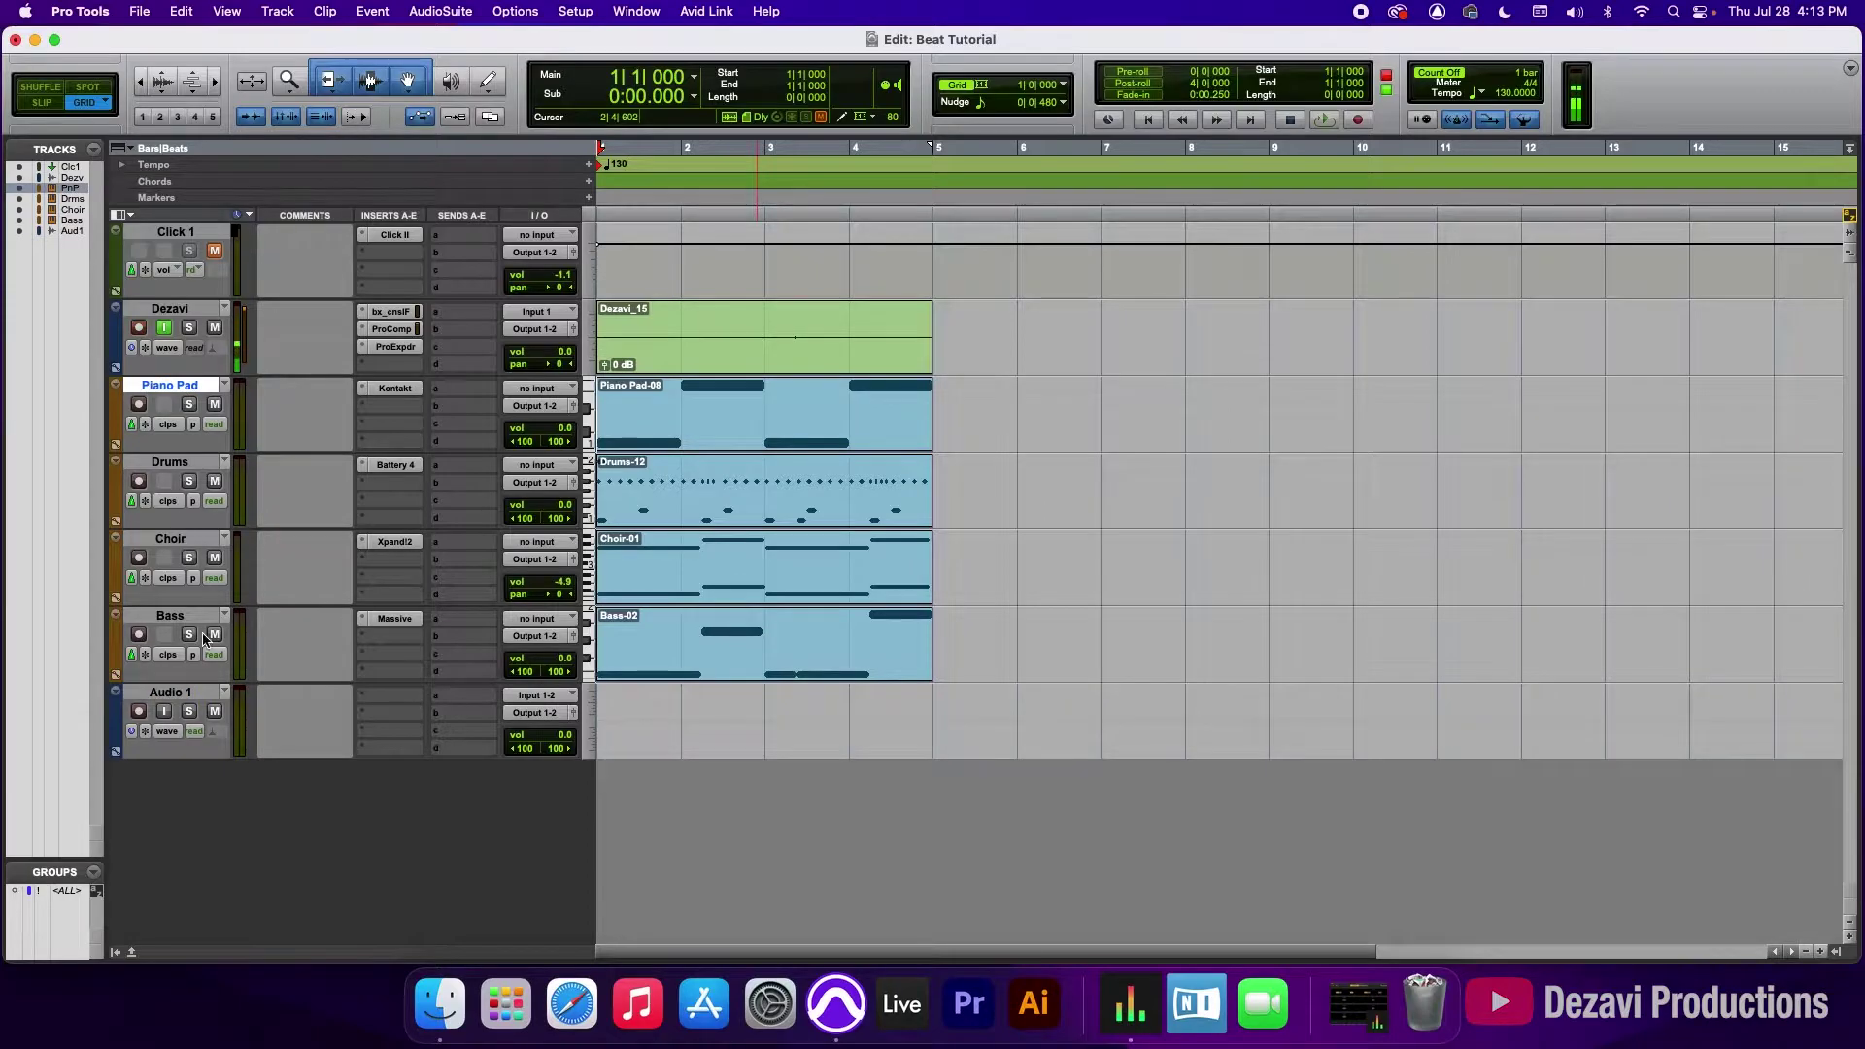
{"action": "left_click", "coordinate": [743, 431]}
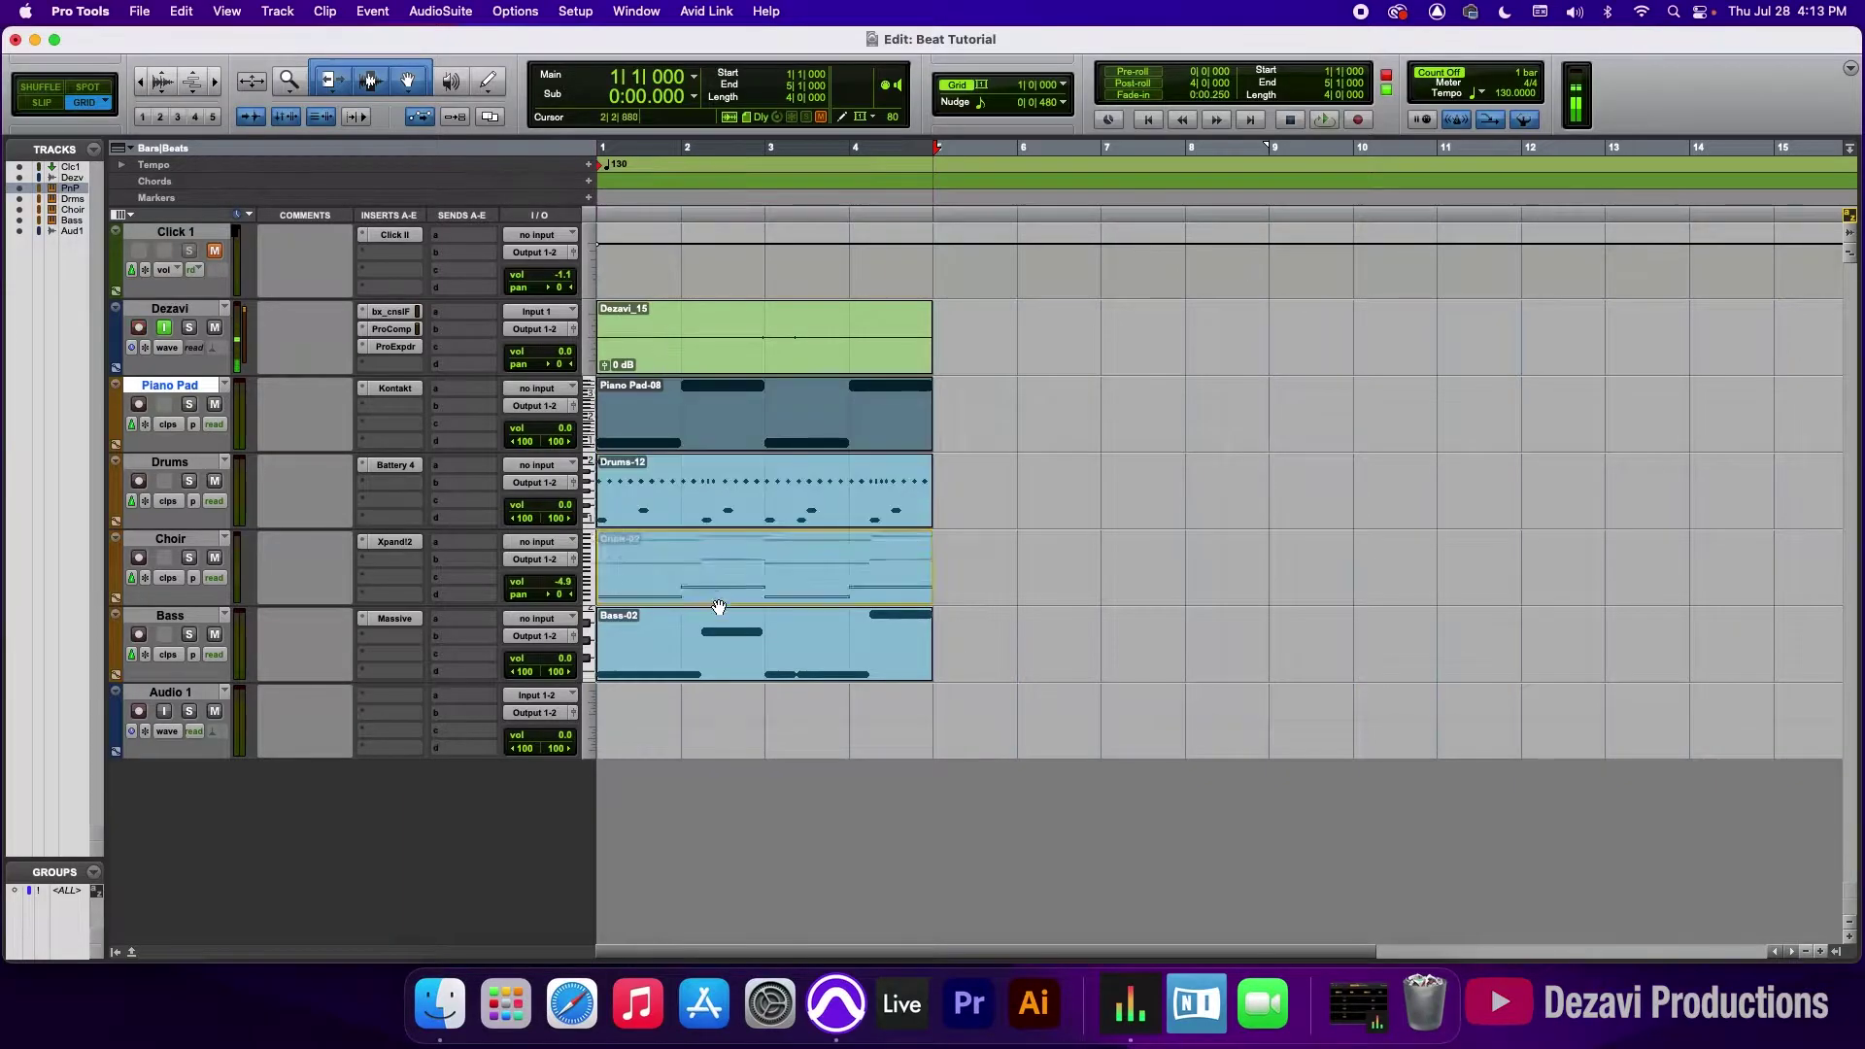
{"action": "left_click_drag", "start_coordinate": [707, 725], "coordinate": [707, 725]}
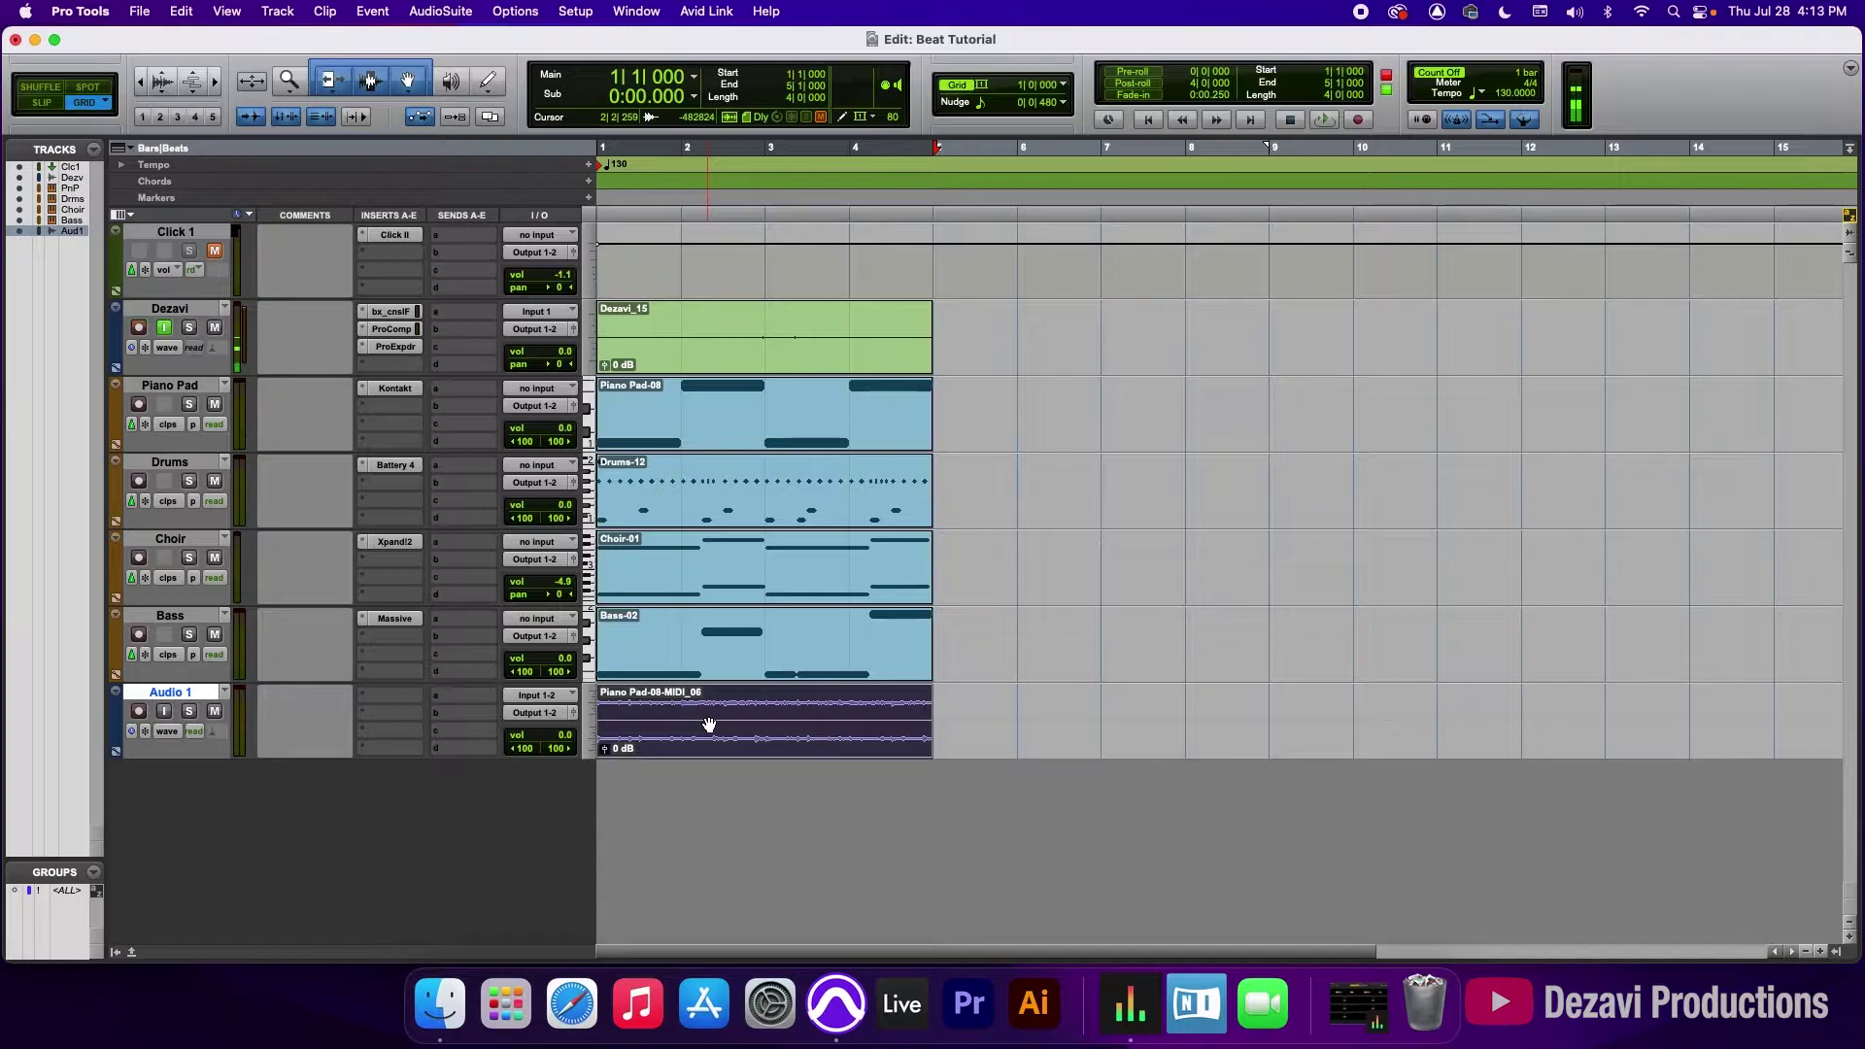
Step: Duplicate the bounced clip into bars 5–9 and solo Dezavi and Audio 1
{"action": "key", "text": "super+d"}
{"action": "left_click", "coordinate": [188, 327]}
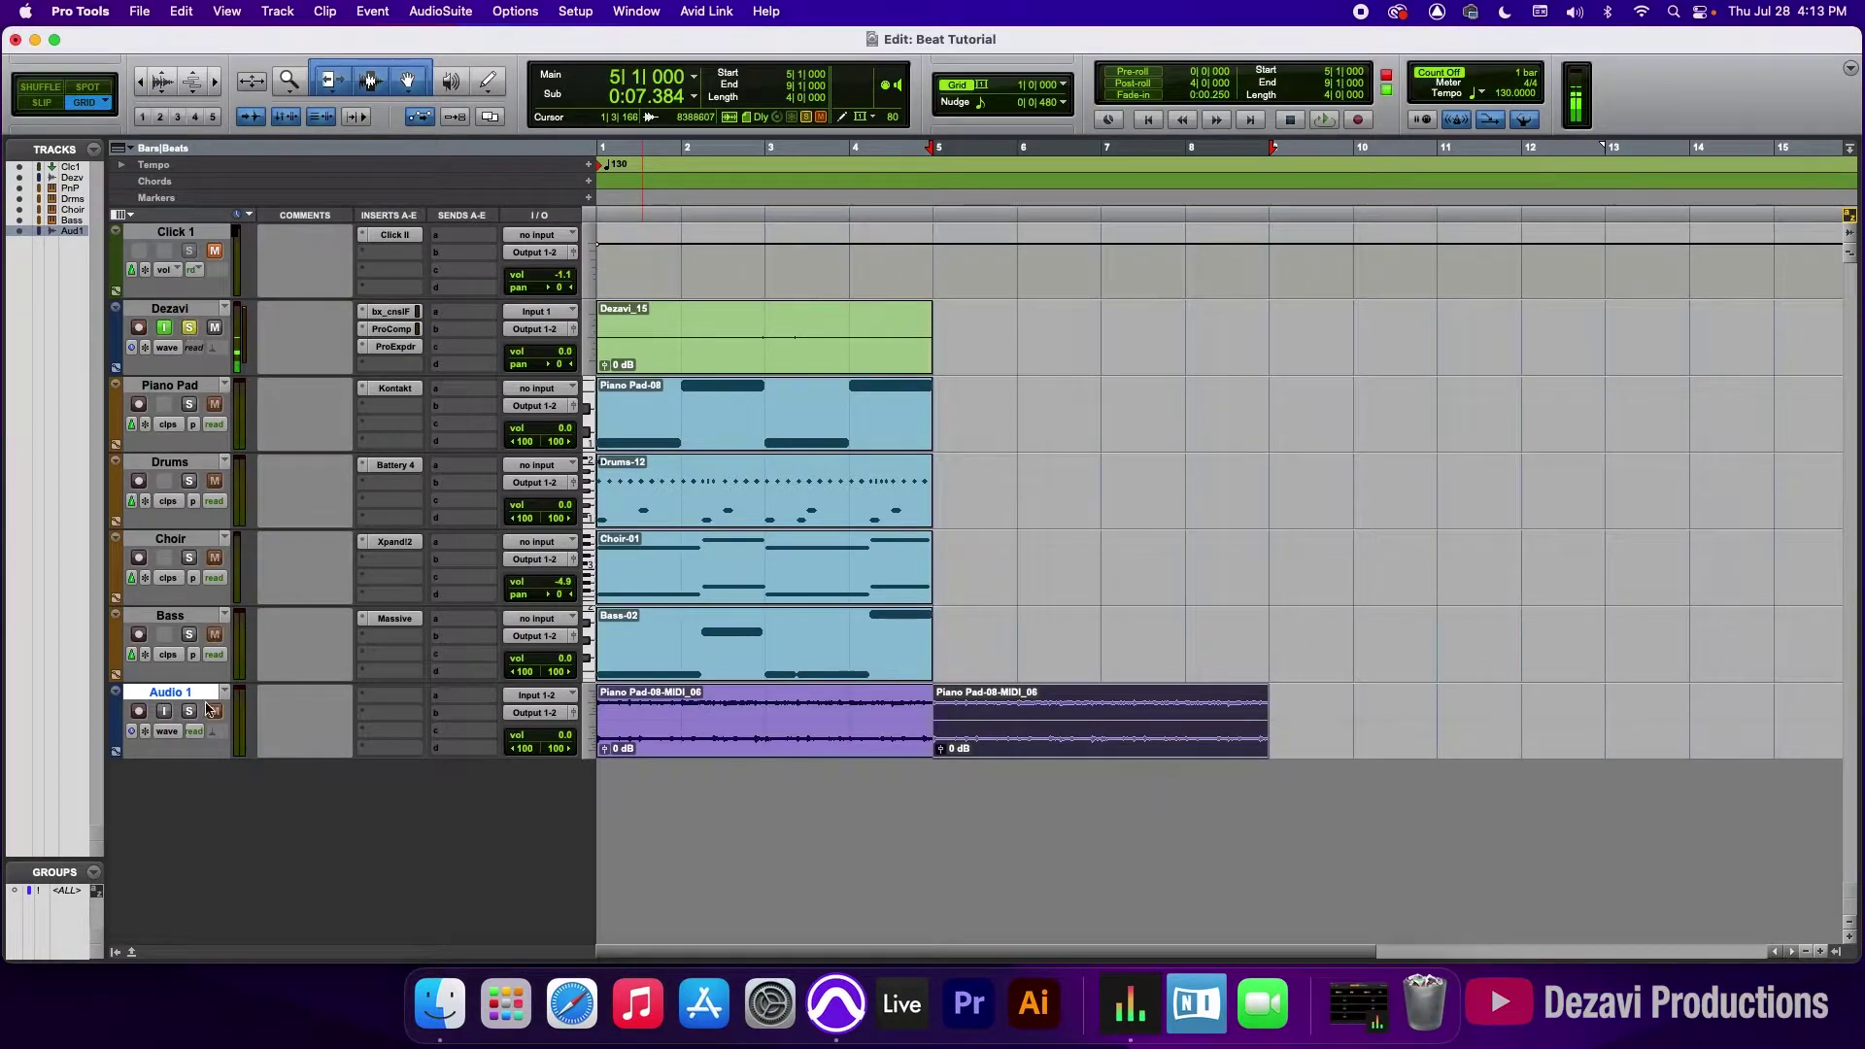
{"action": "left_click", "coordinate": [188, 710]}
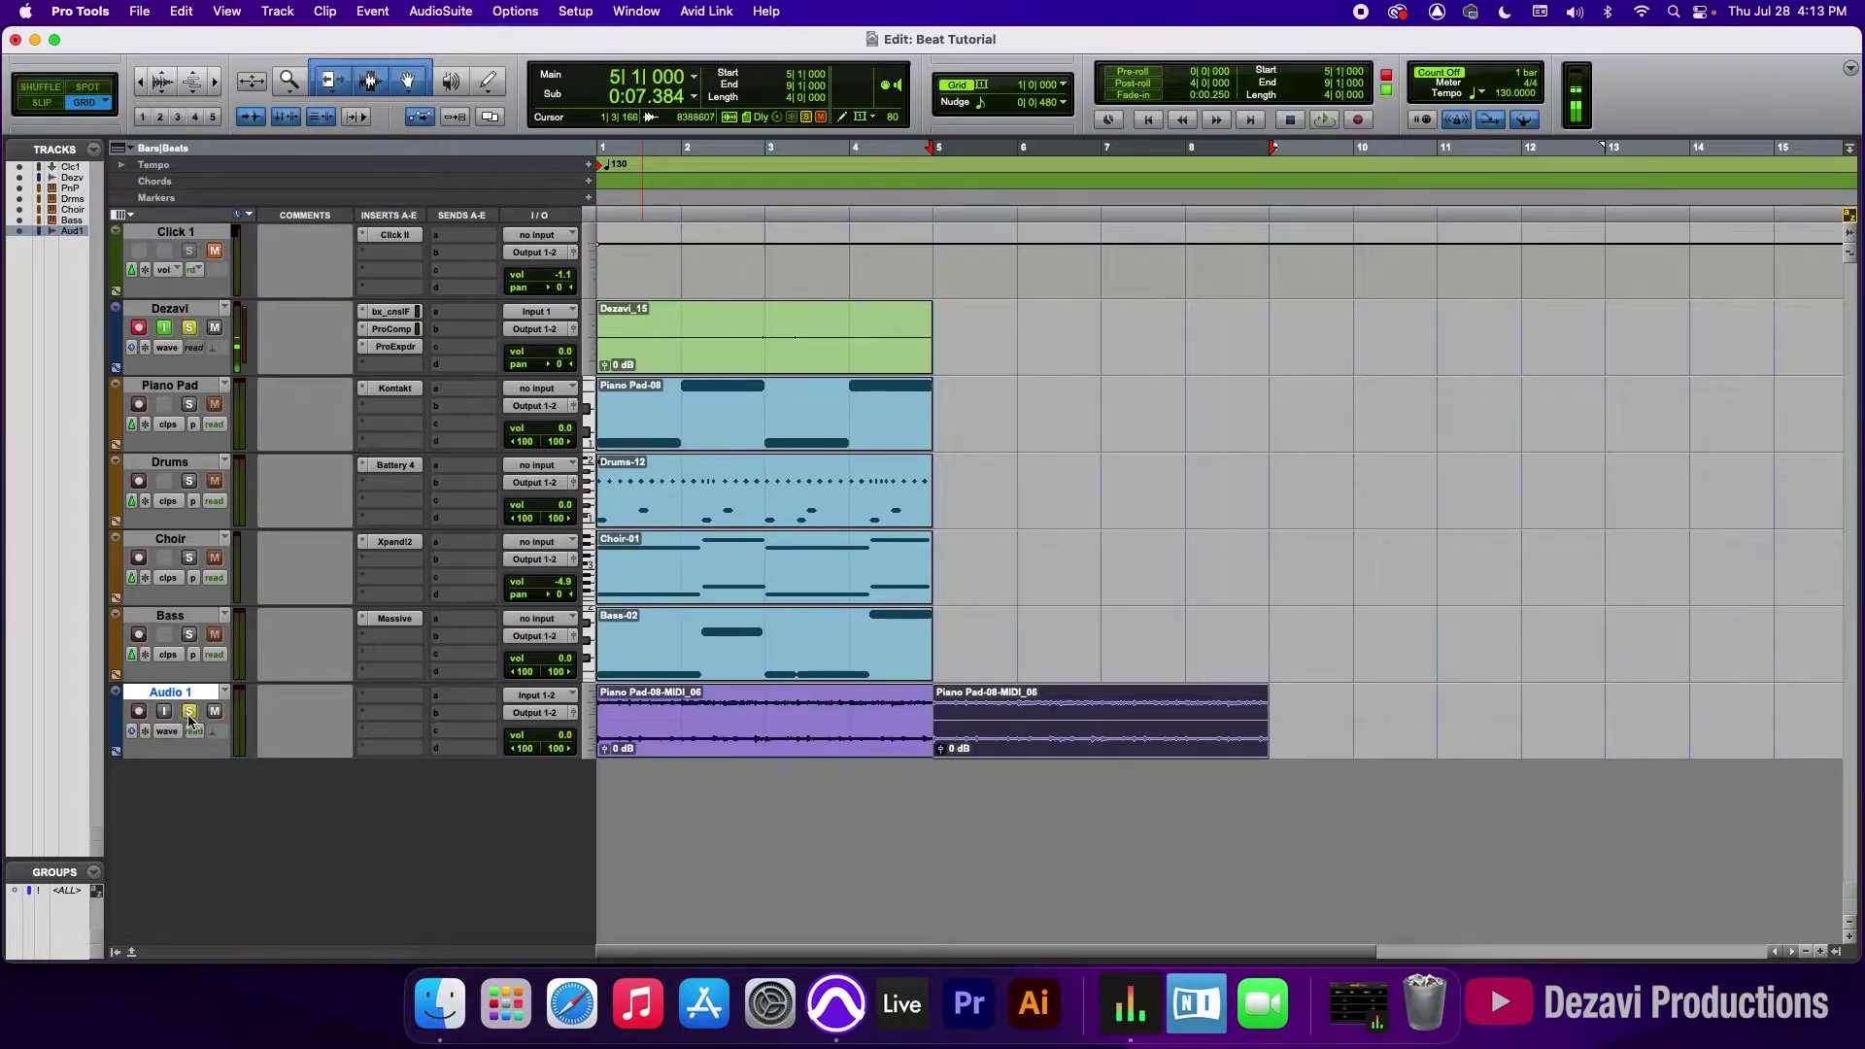
Step: Zoom in and play the soloed tracks from bar 4, then stop
{"action": "left_click", "coordinate": [1819, 951]}
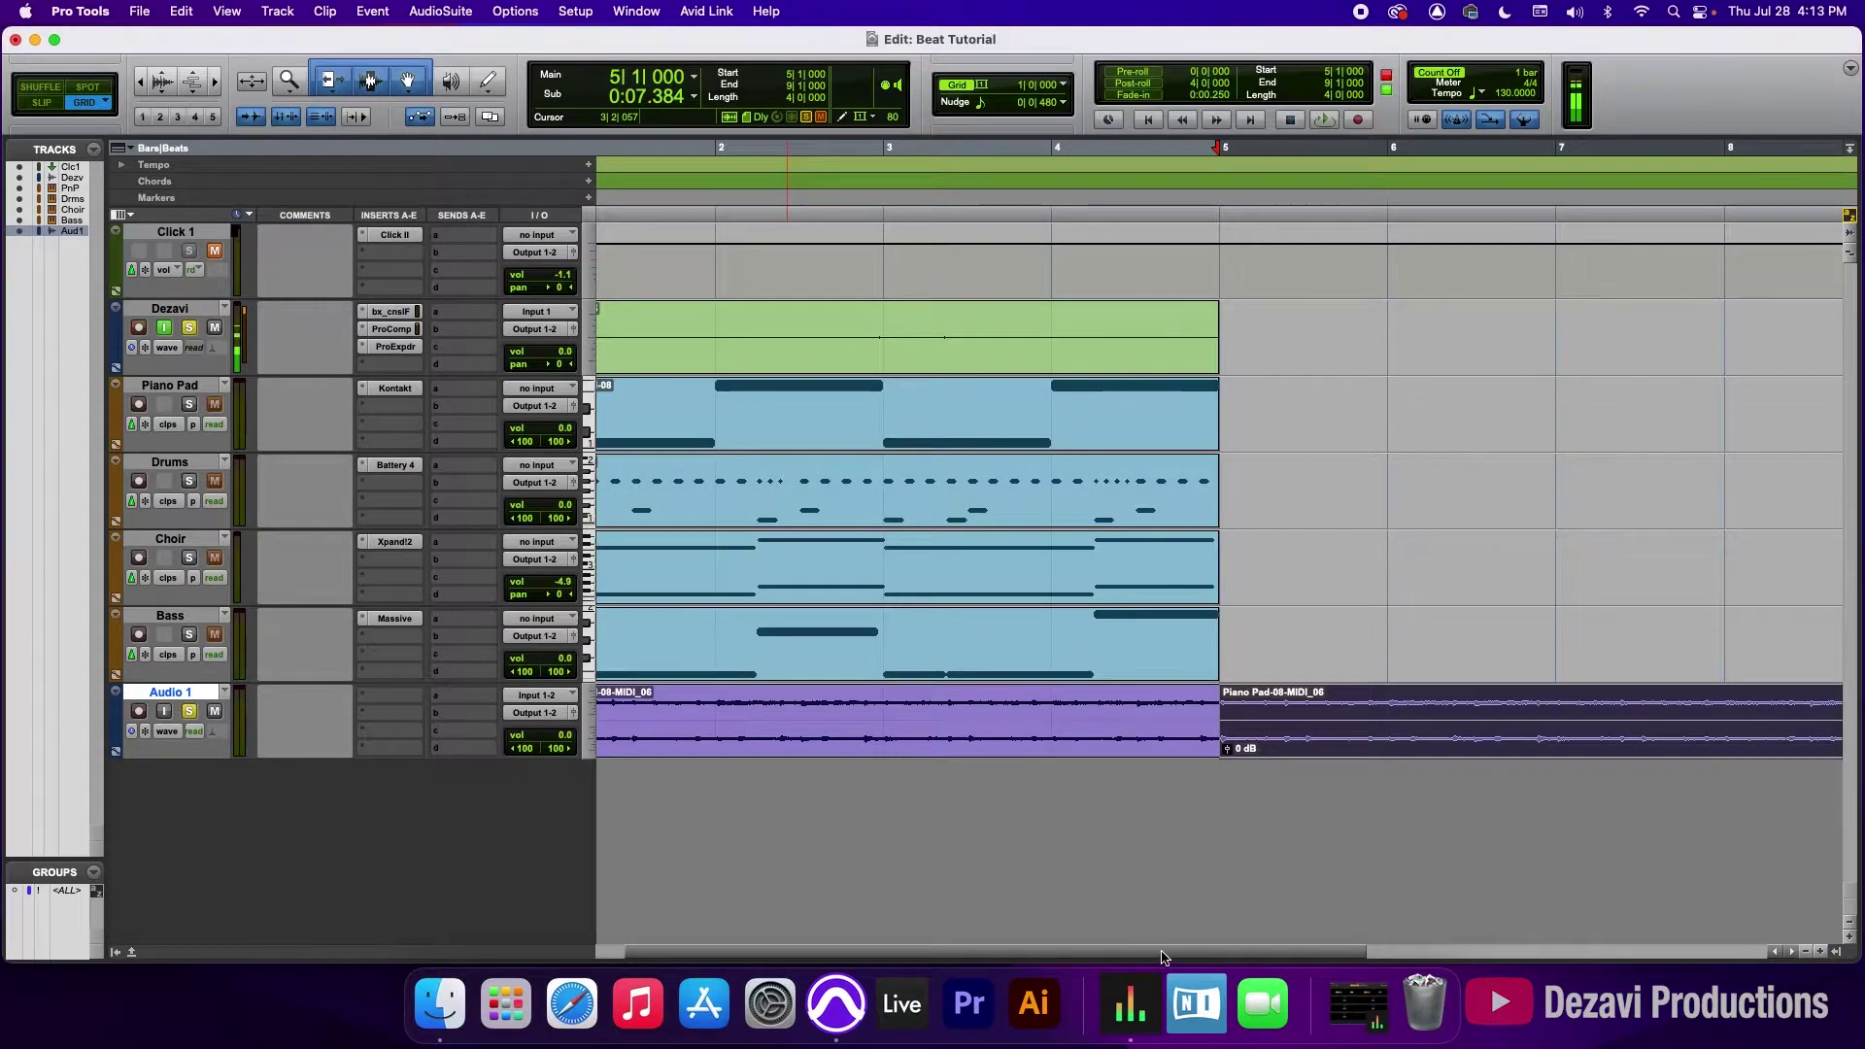
{"action": "left_click_drag", "start_coordinate": [1165, 951], "coordinate": [1193, 952]}
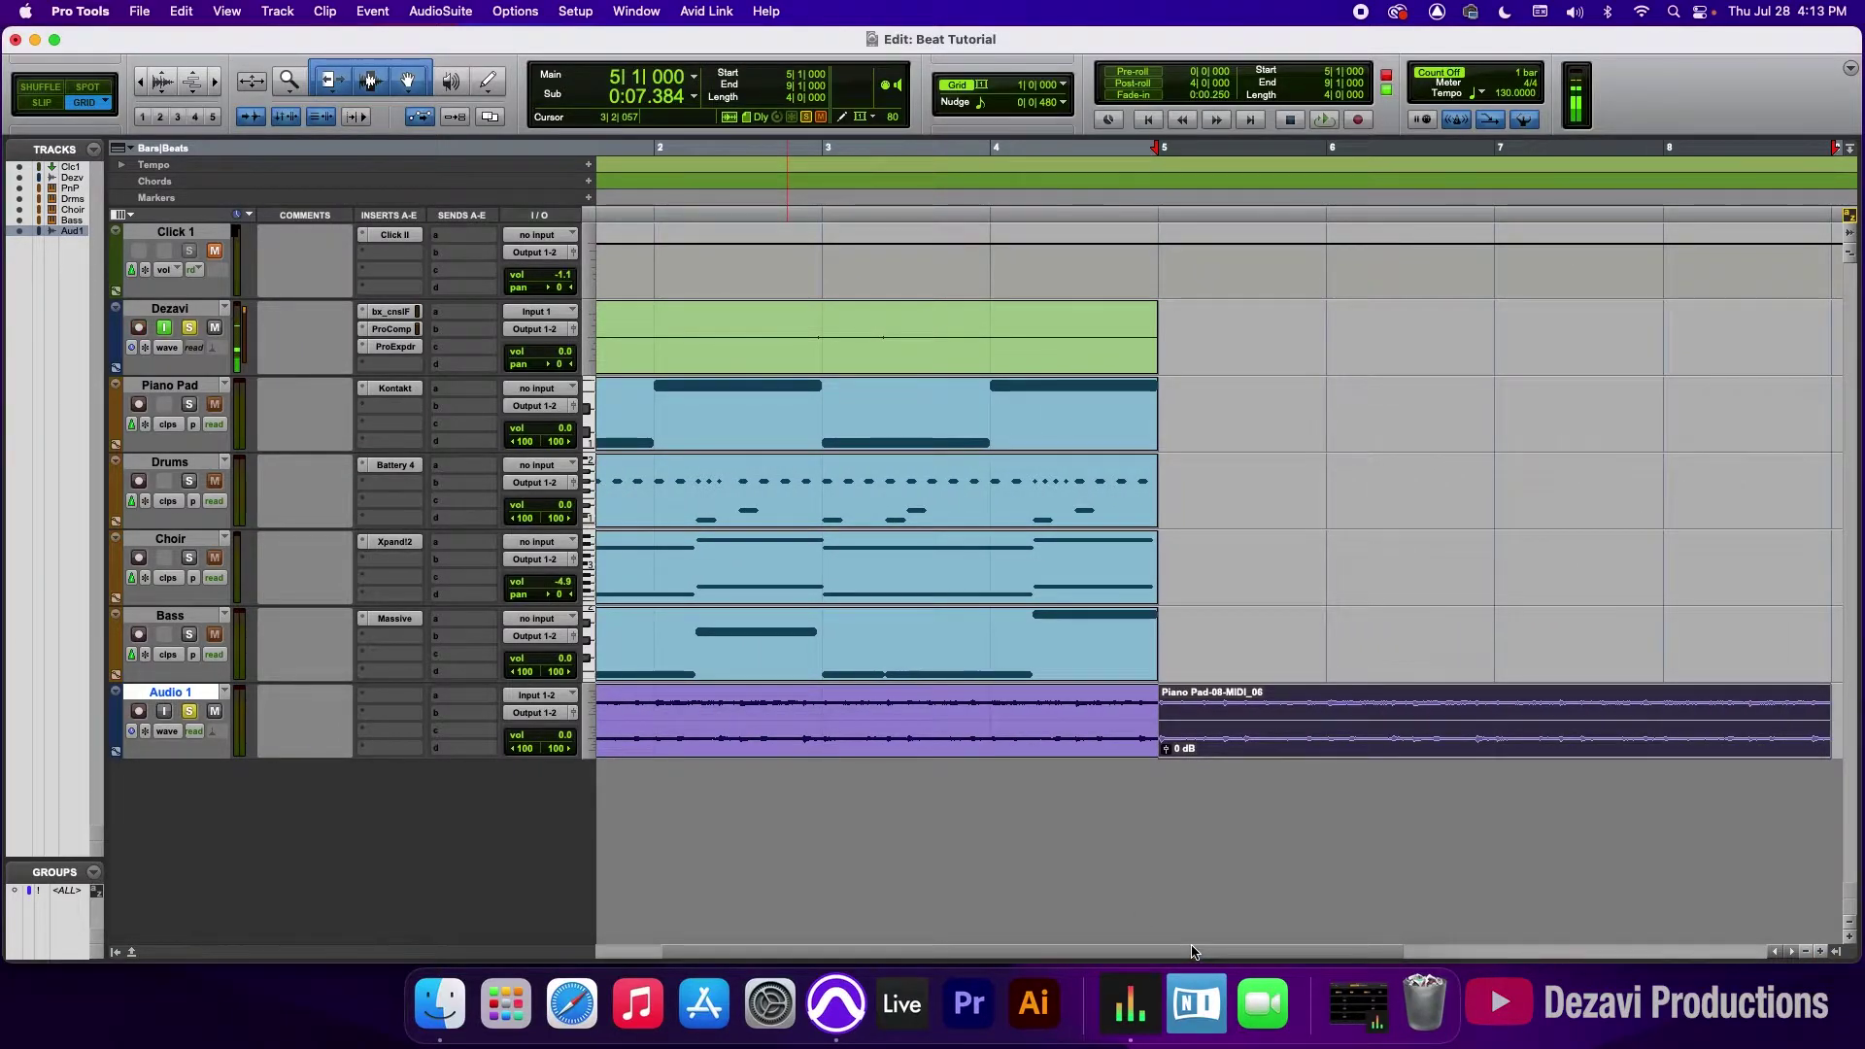
{"action": "left_click", "coordinate": [1001, 711]}
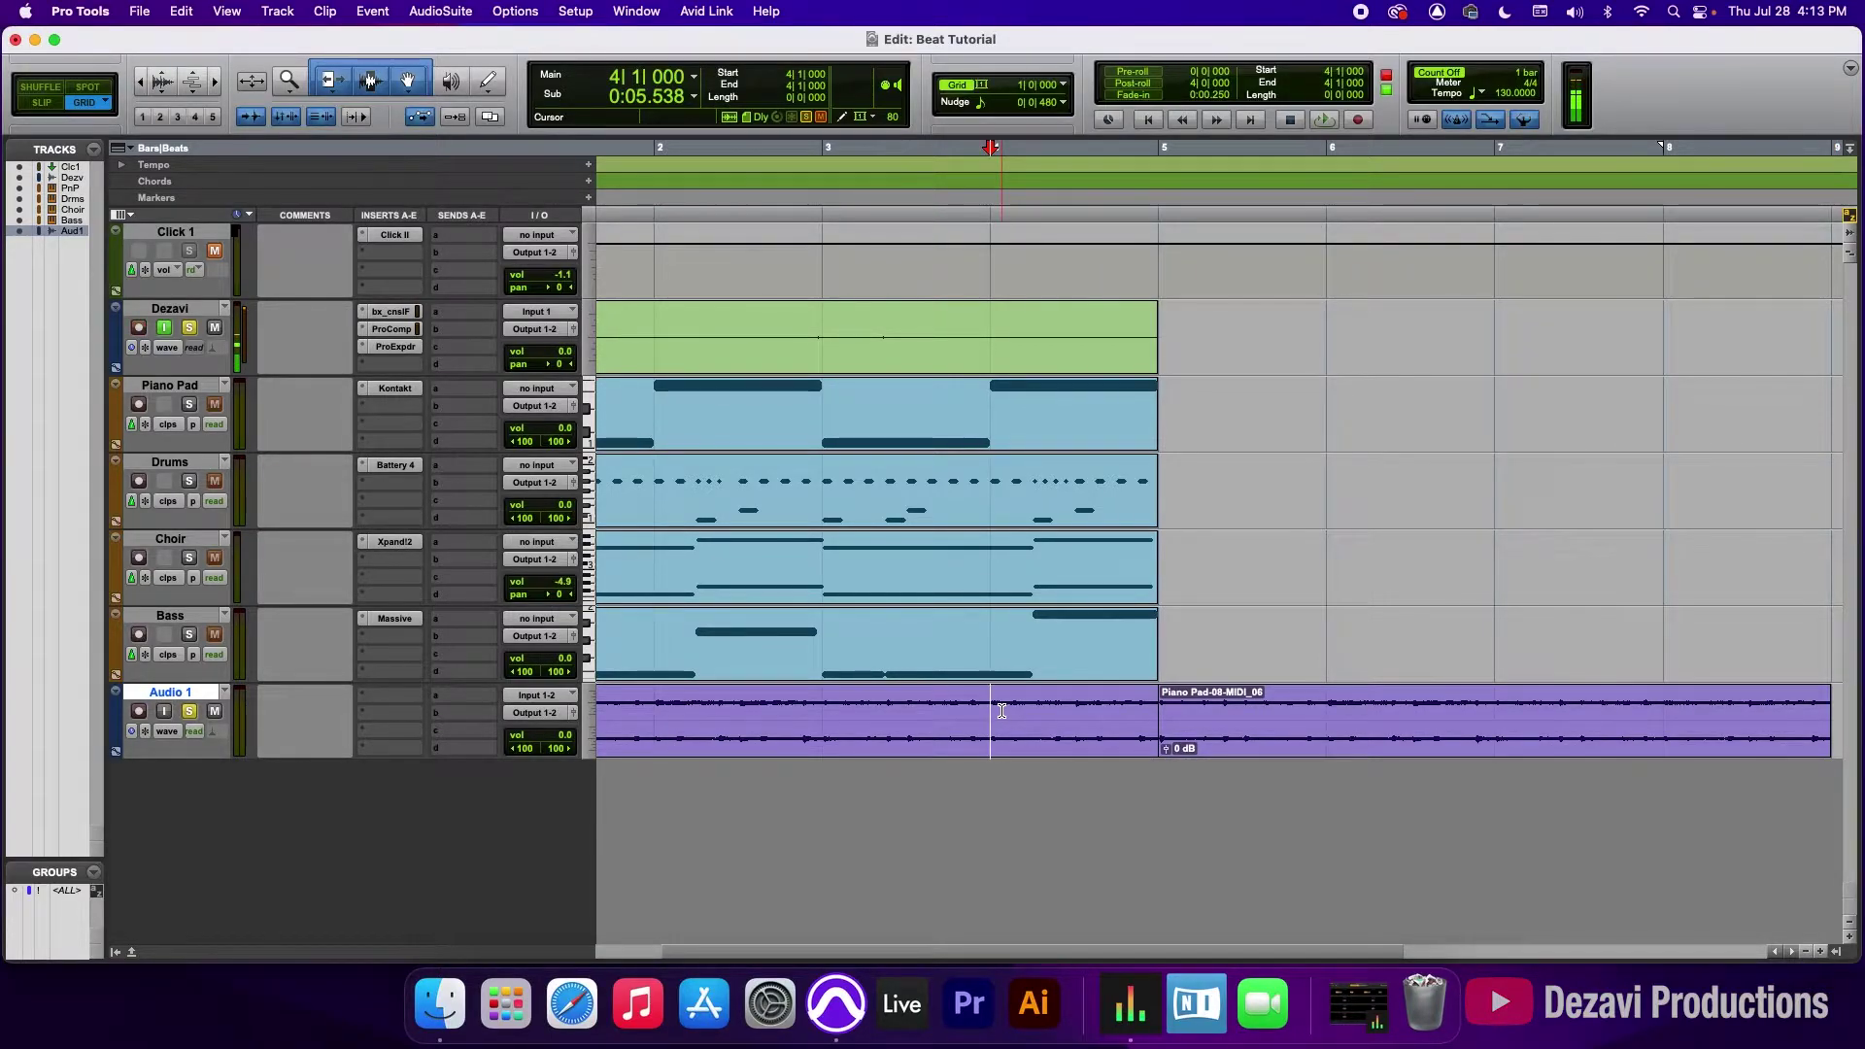
{"action": "key", "text": "space"}
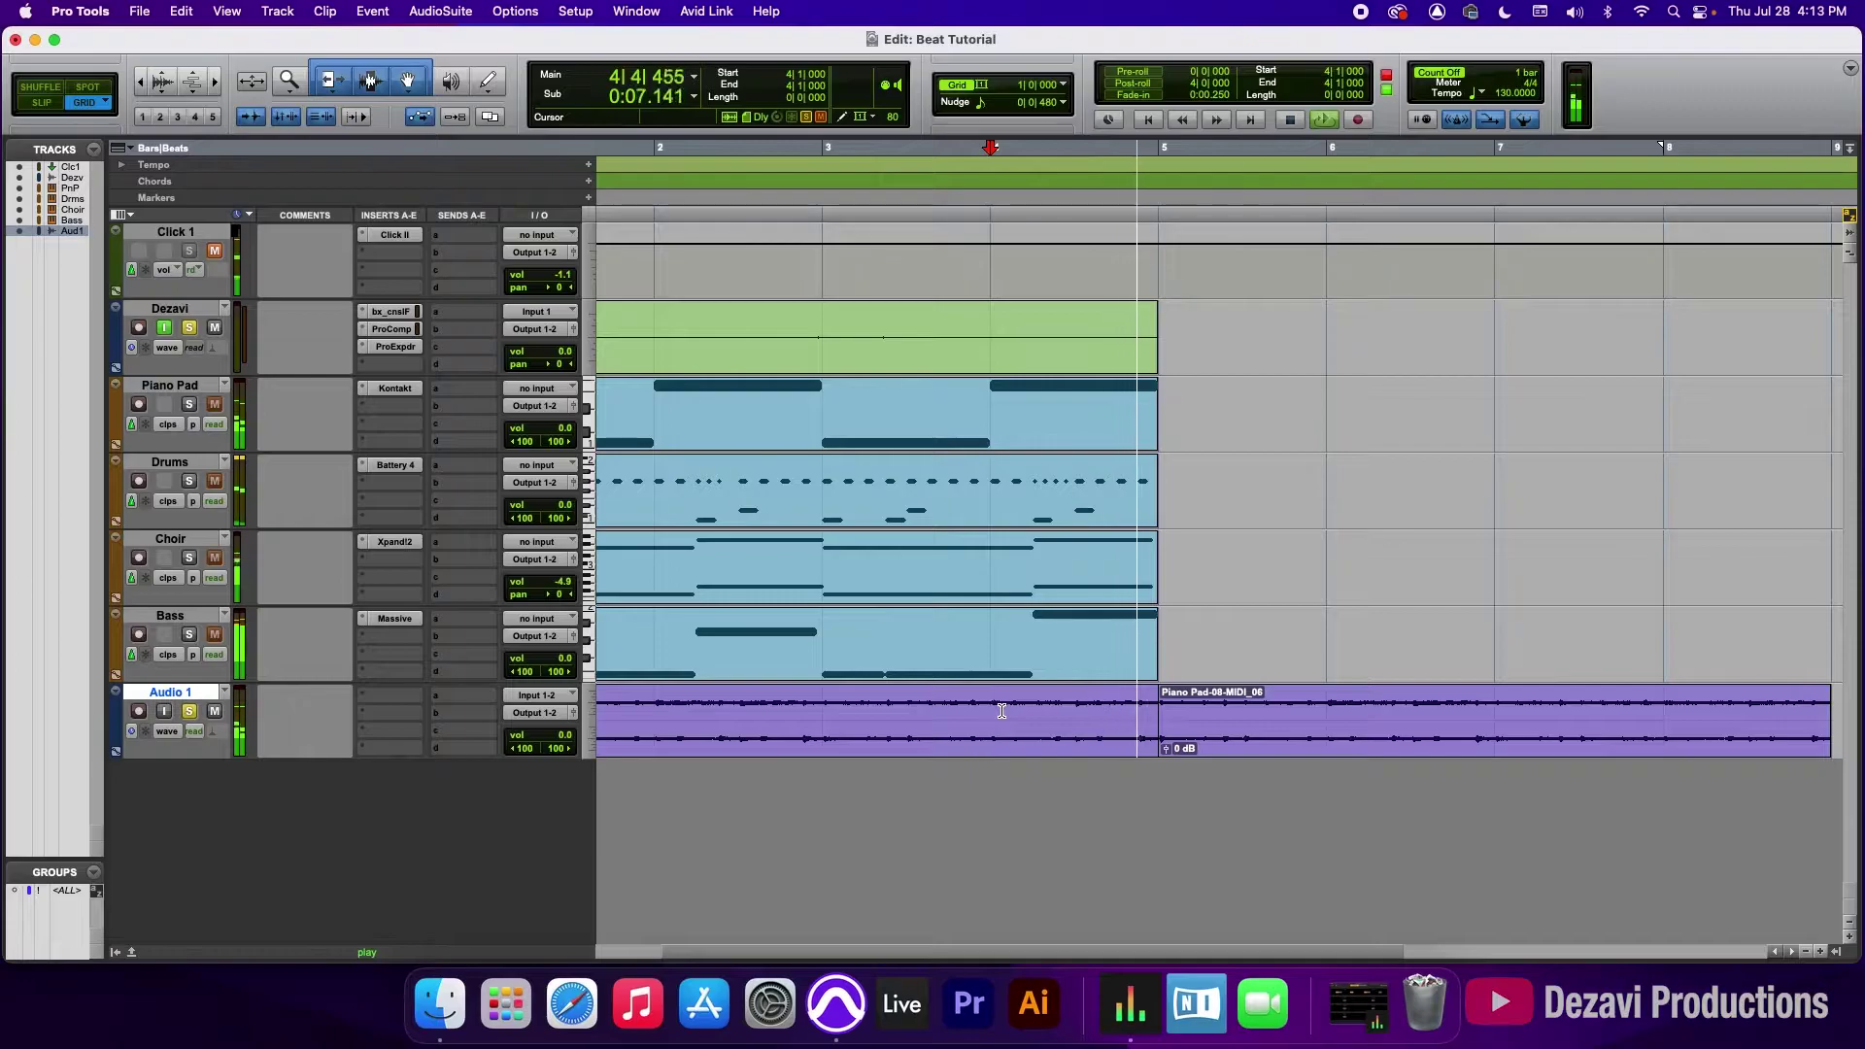
{"action": "key", "text": "space"}
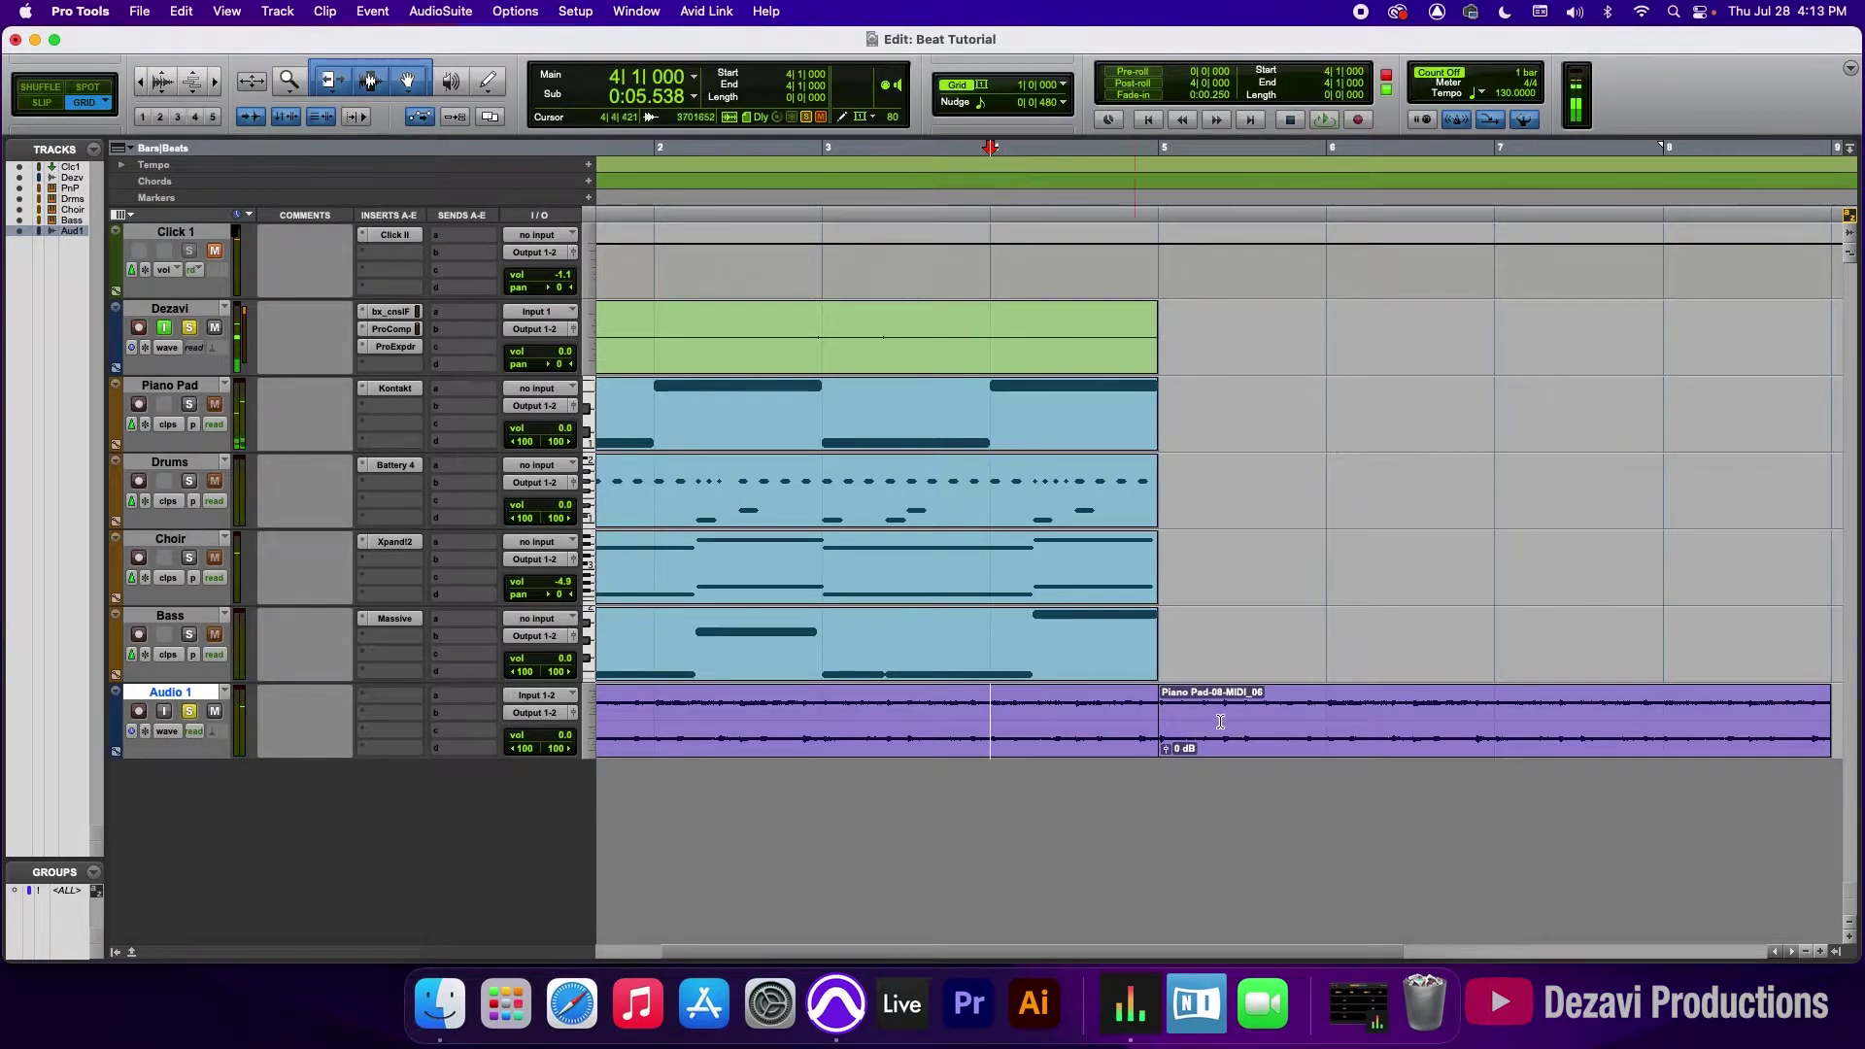
Step: Remove the duplicated clip, delete the Audio 1 track with its clips, and unsolo Dezavi
{"action": "left_click", "coordinate": [1808, 953]}
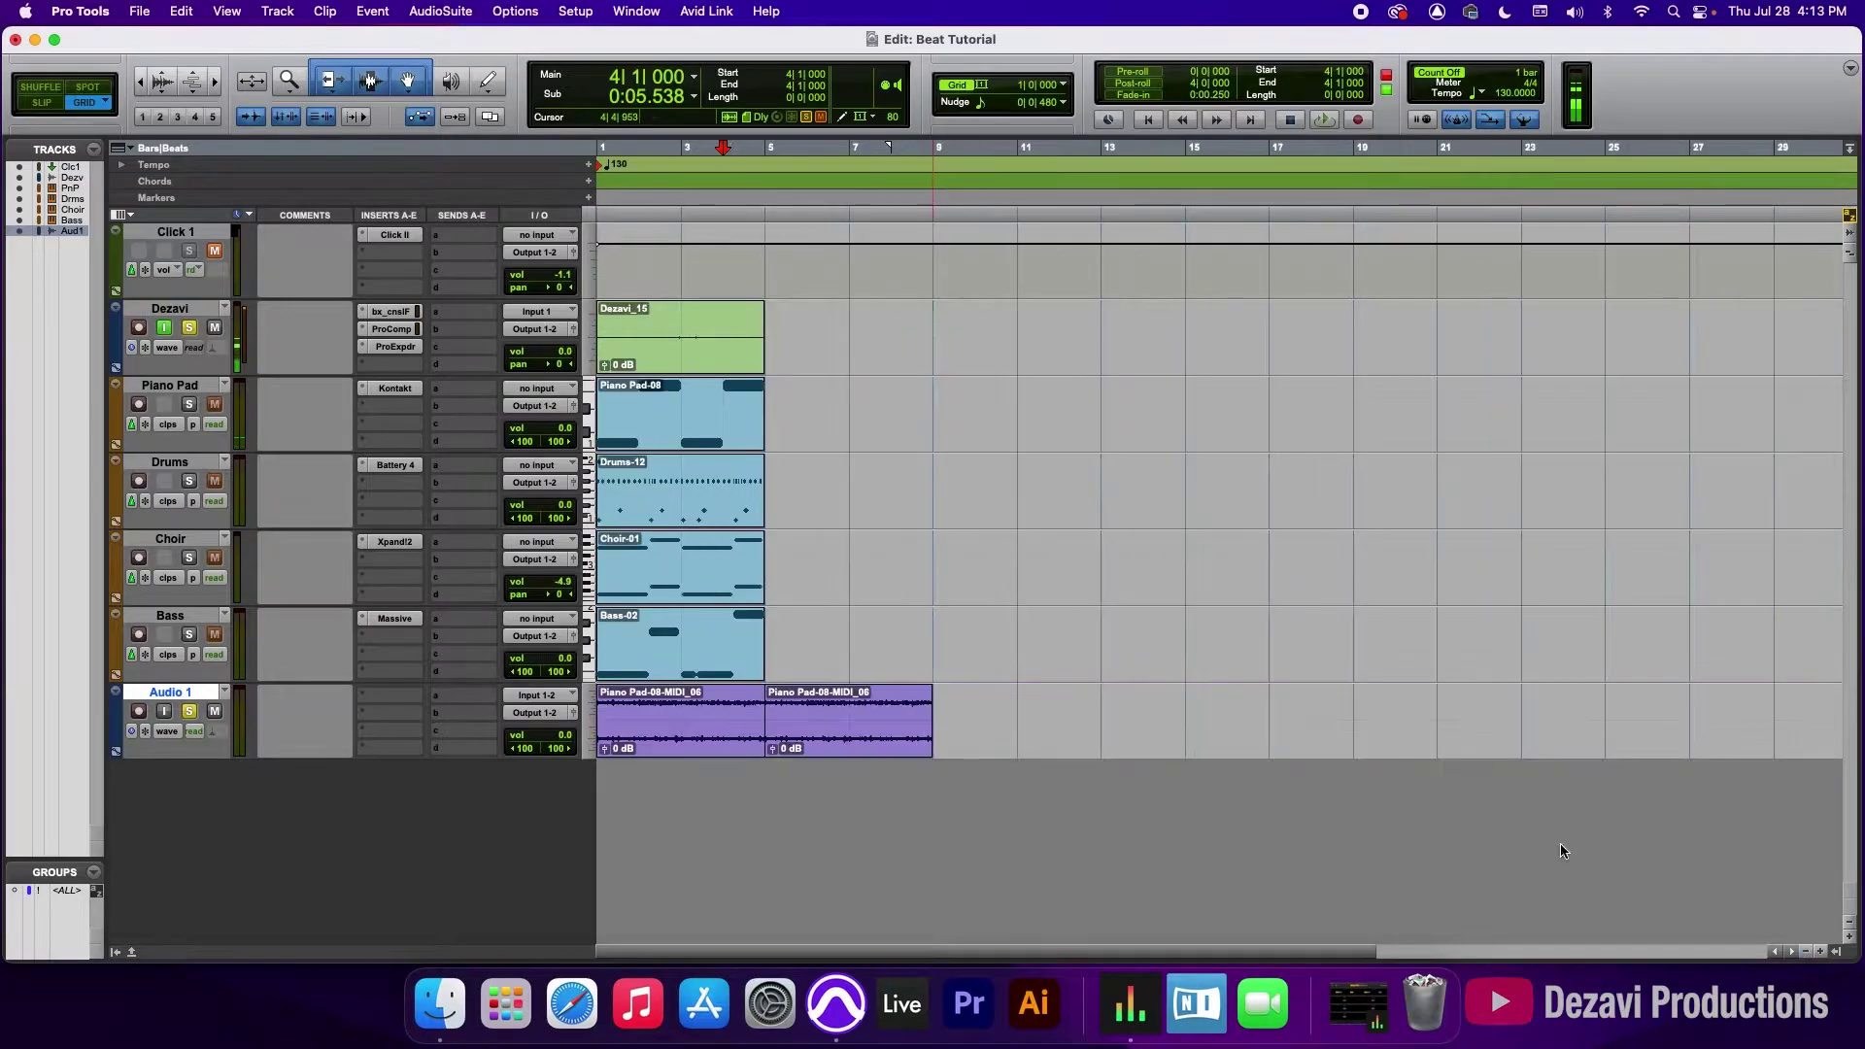
{"action": "key", "text": "super+a"}
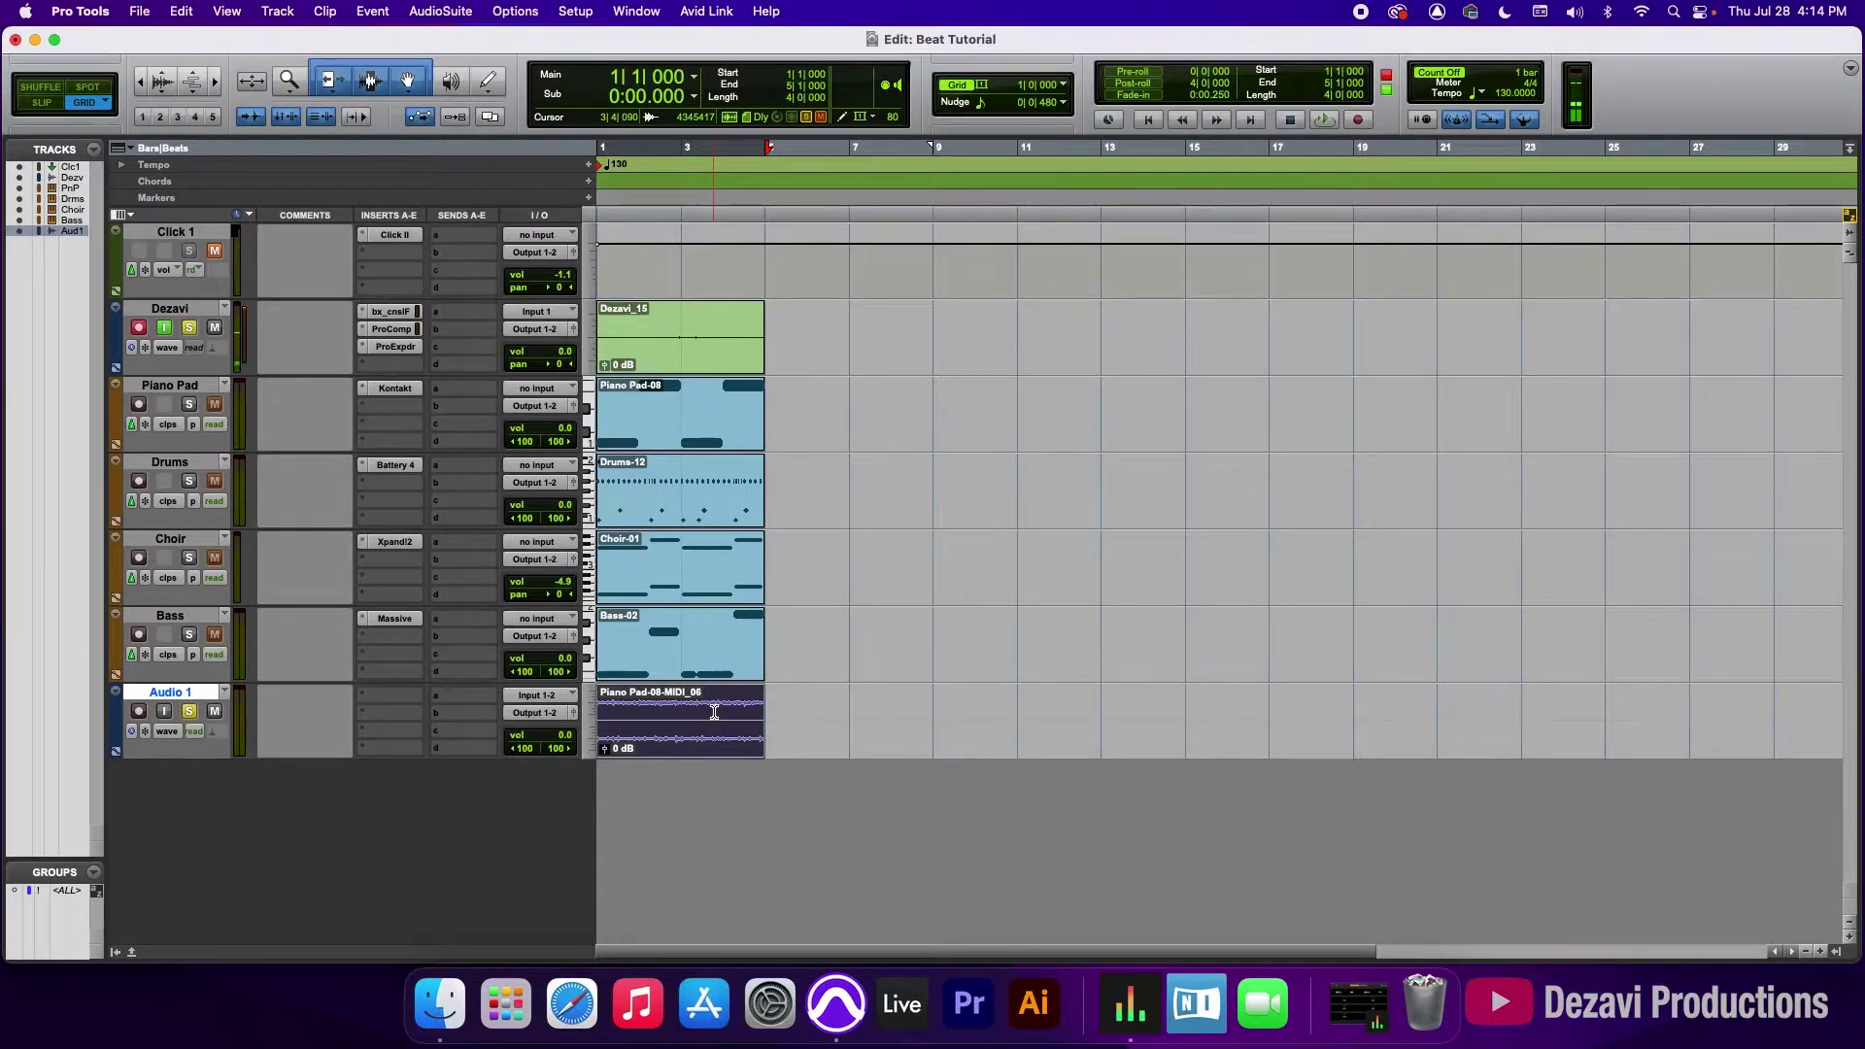
{"action": "right_click", "coordinate": [199, 692]}
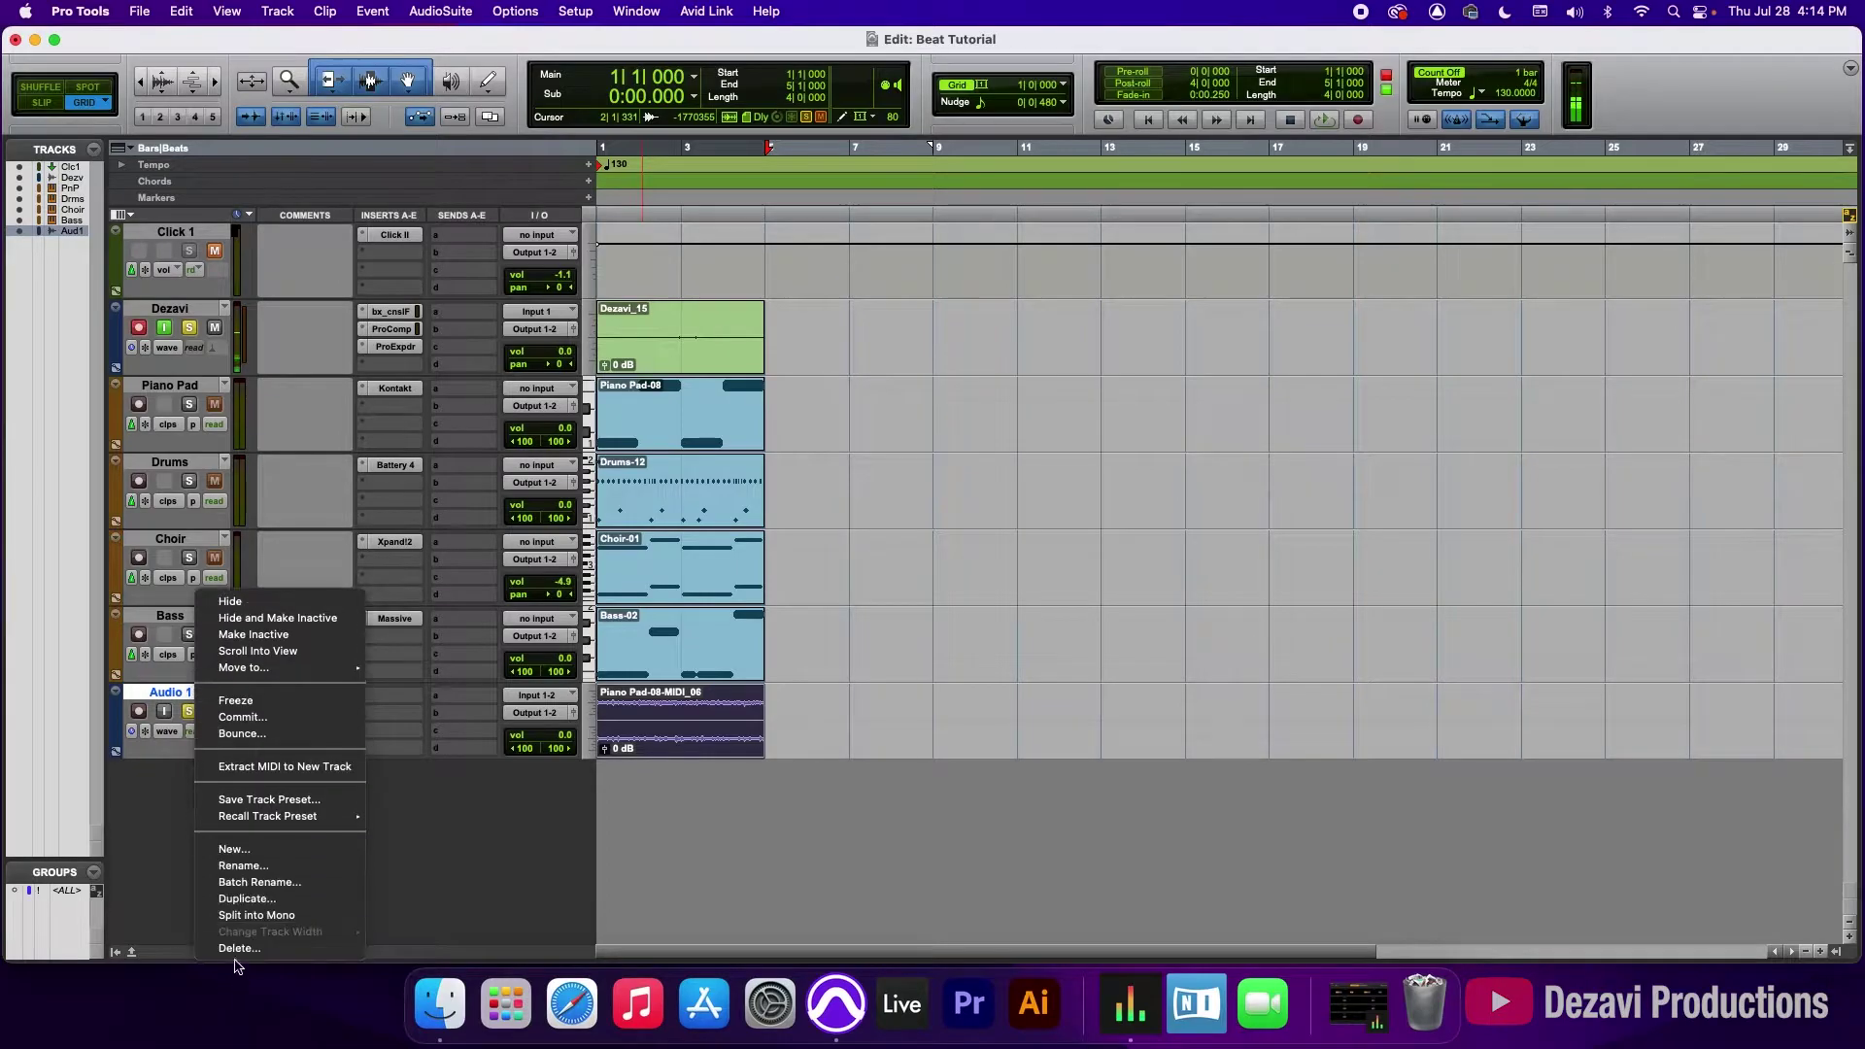
{"action": "left_click", "coordinate": [237, 954]}
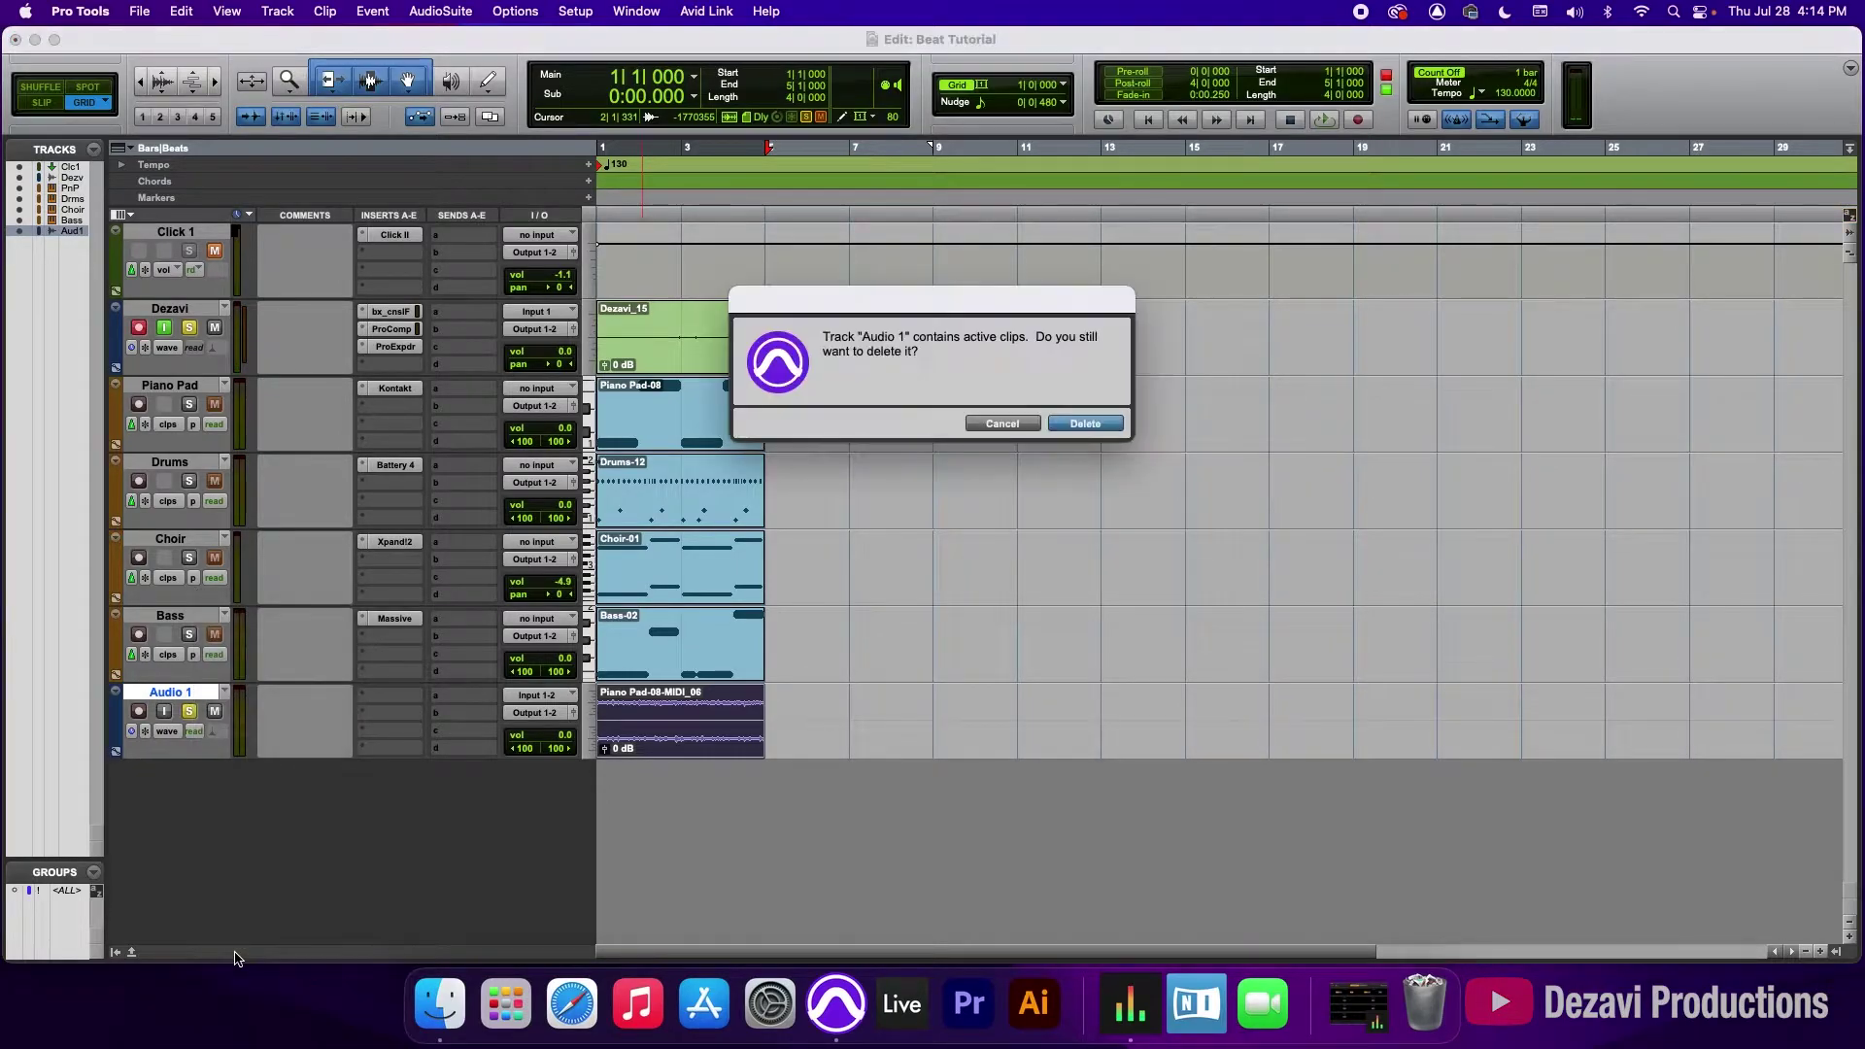
{"action": "left_click", "coordinate": [1106, 431]}
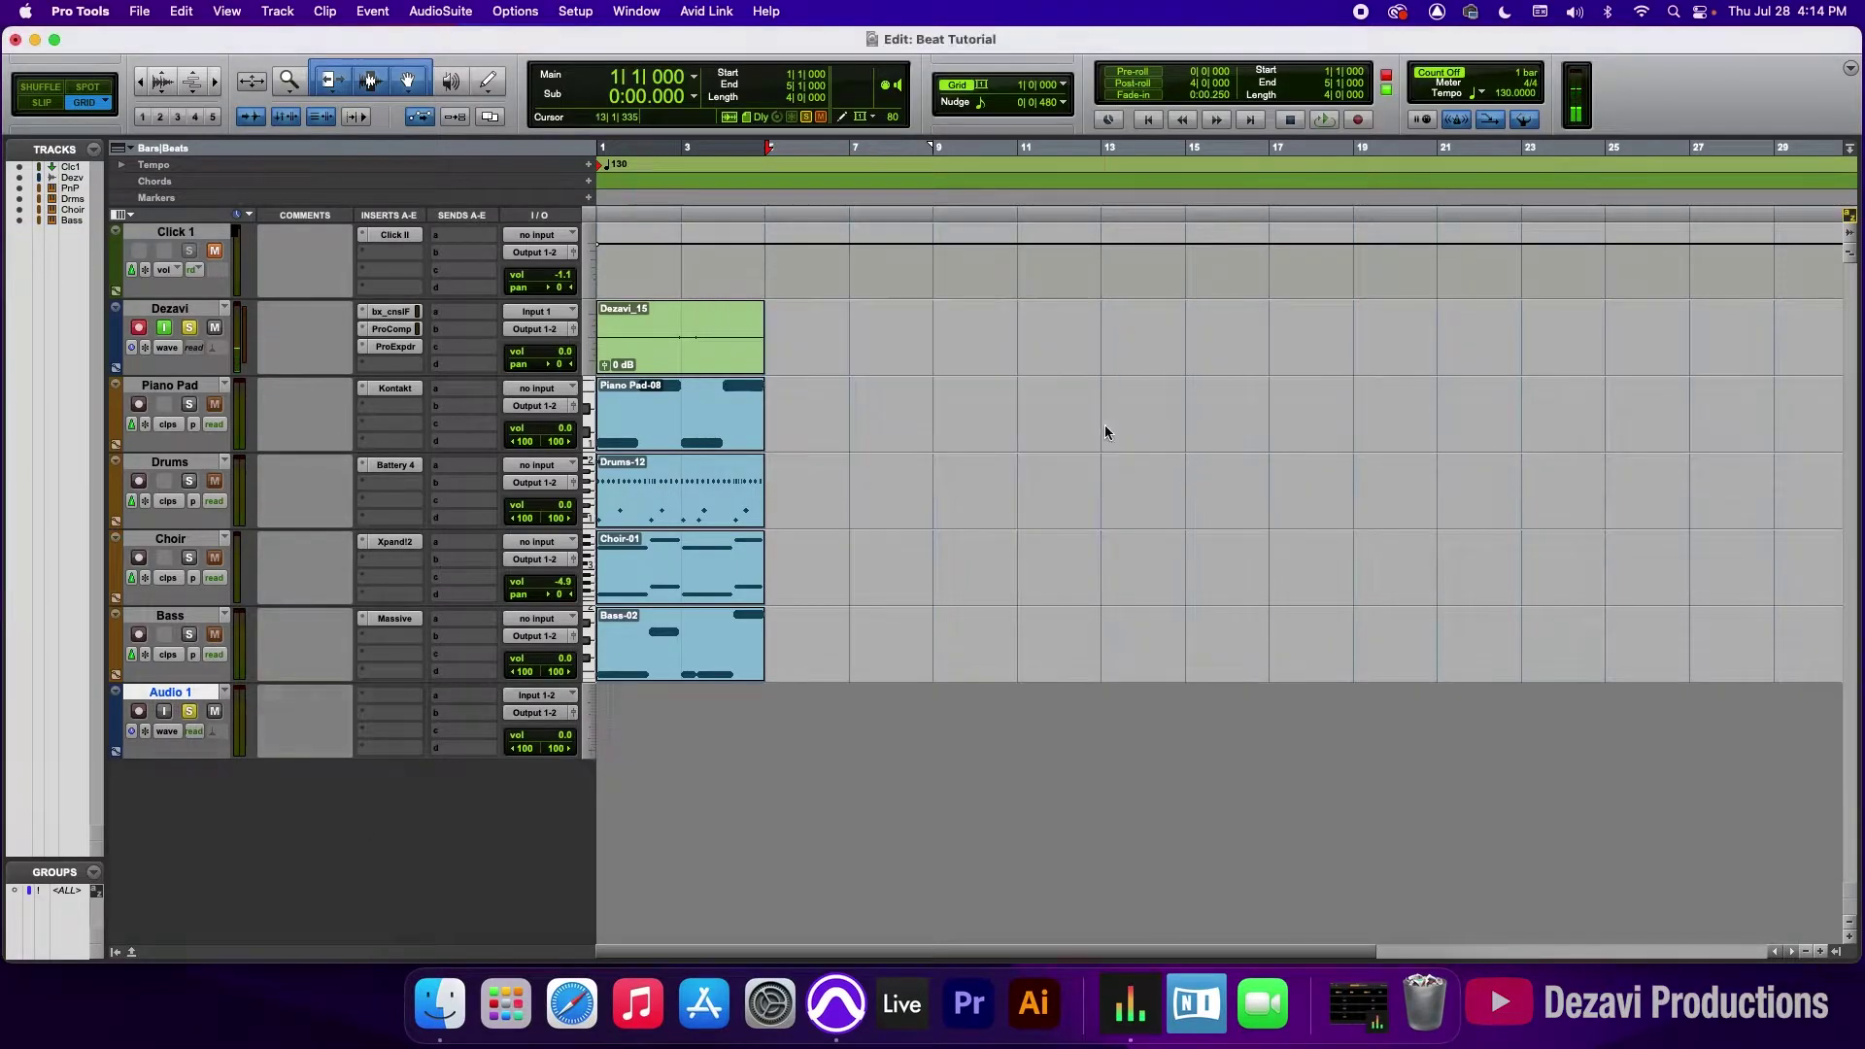
{"action": "left_click", "coordinate": [191, 328]}
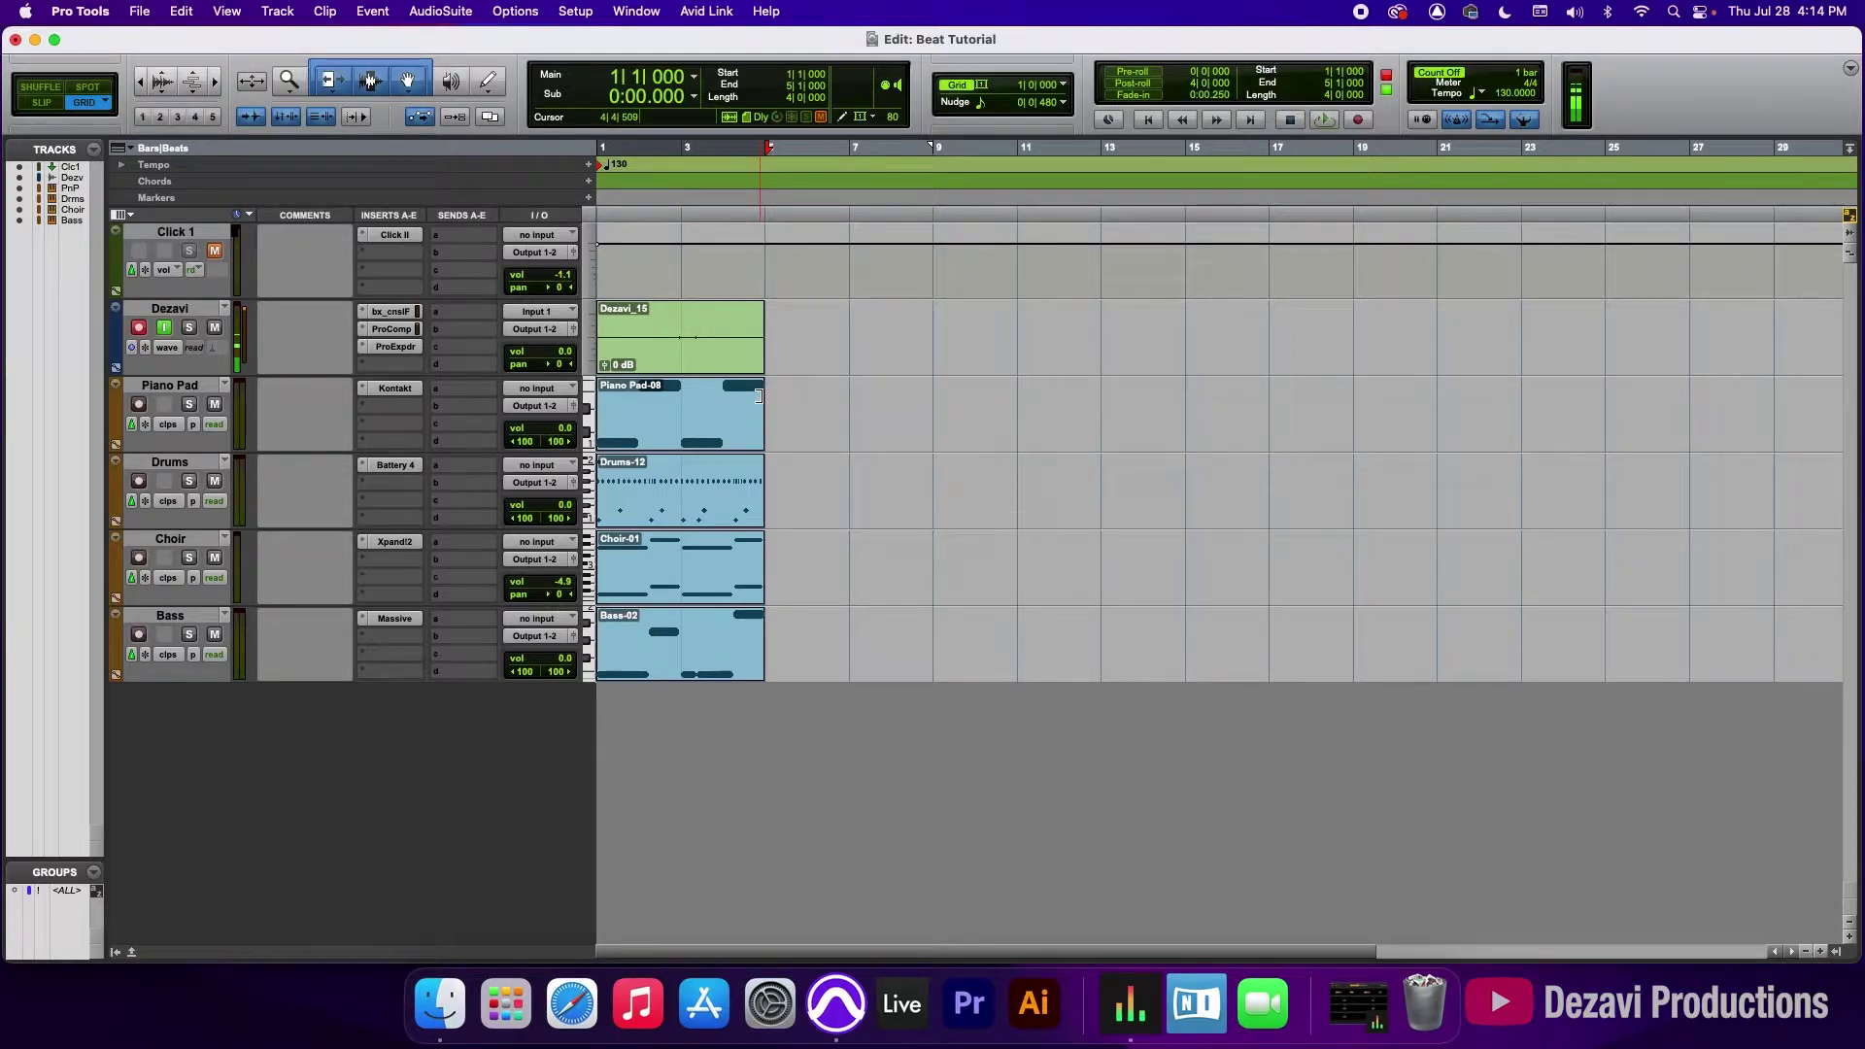
Step: Extend the Piano Pad and Drums clips out to bar 25
{"action": "left_click_drag", "start_coordinate": [758, 395], "coordinate": [1604, 403]}
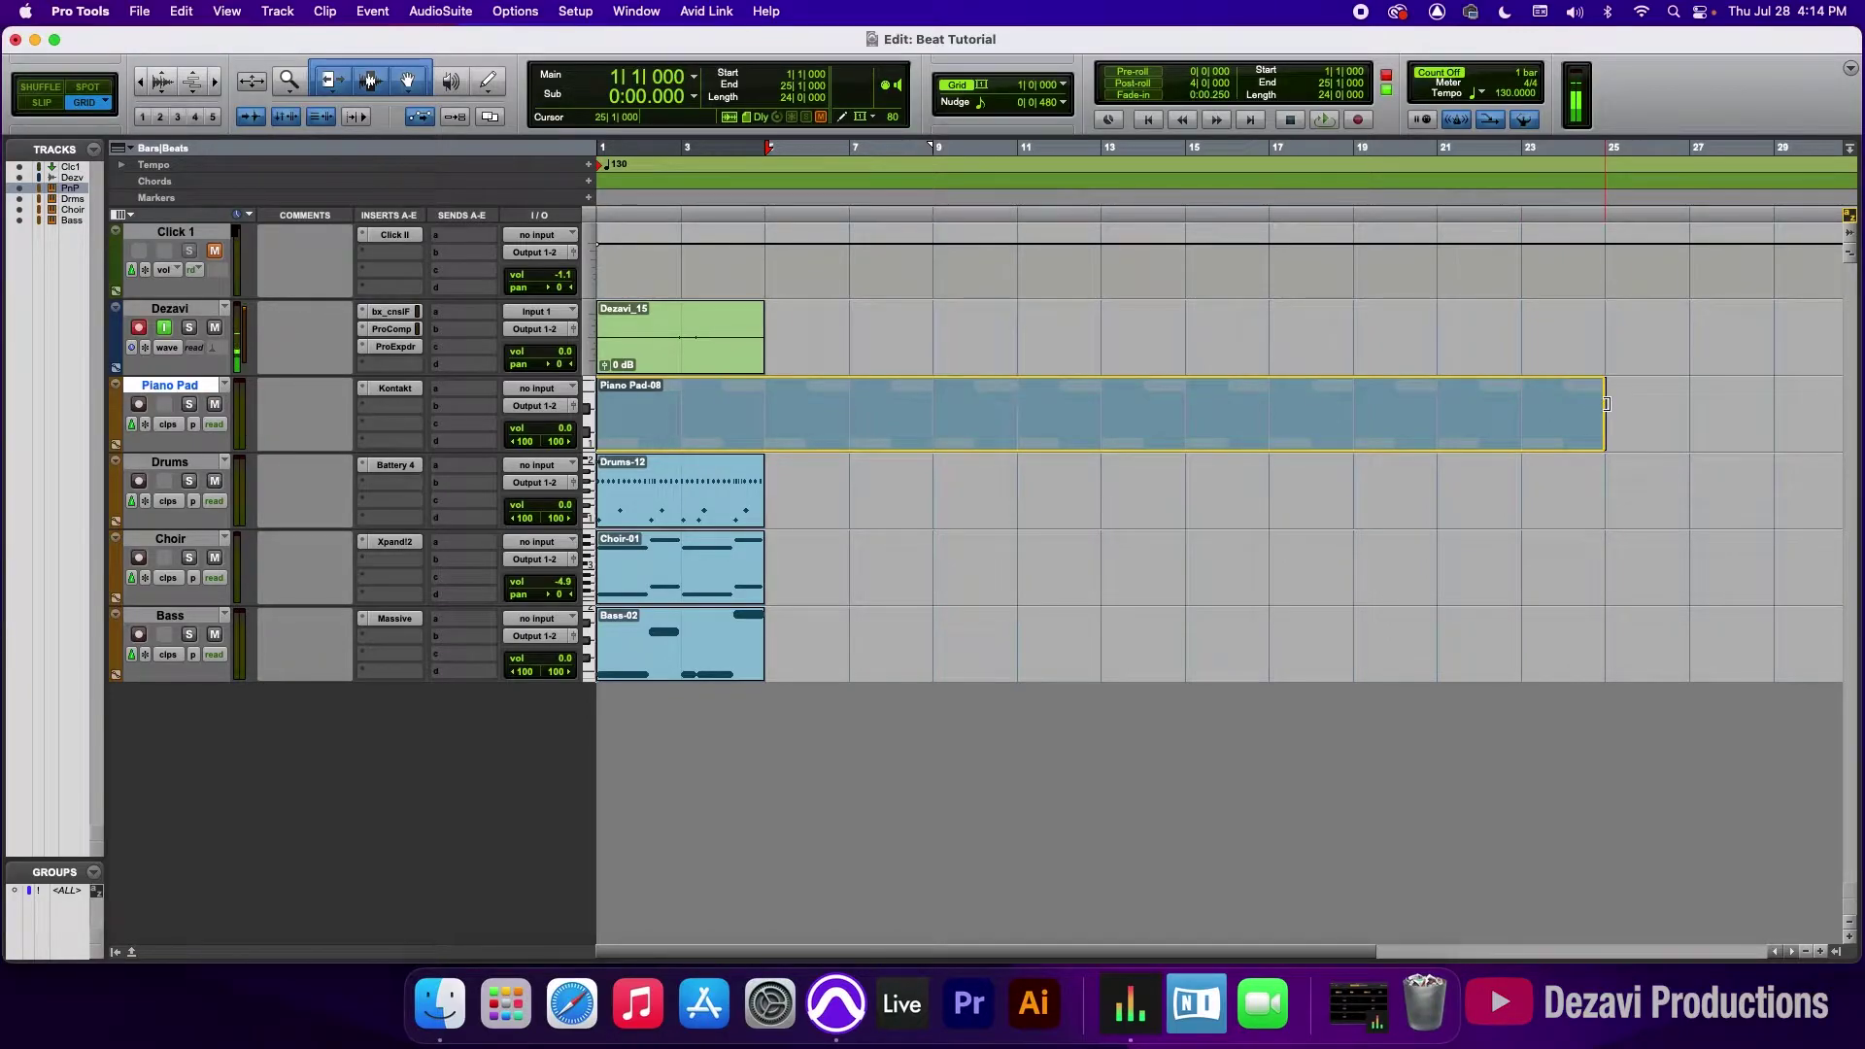
{"action": "left_click", "coordinate": [1608, 404]}
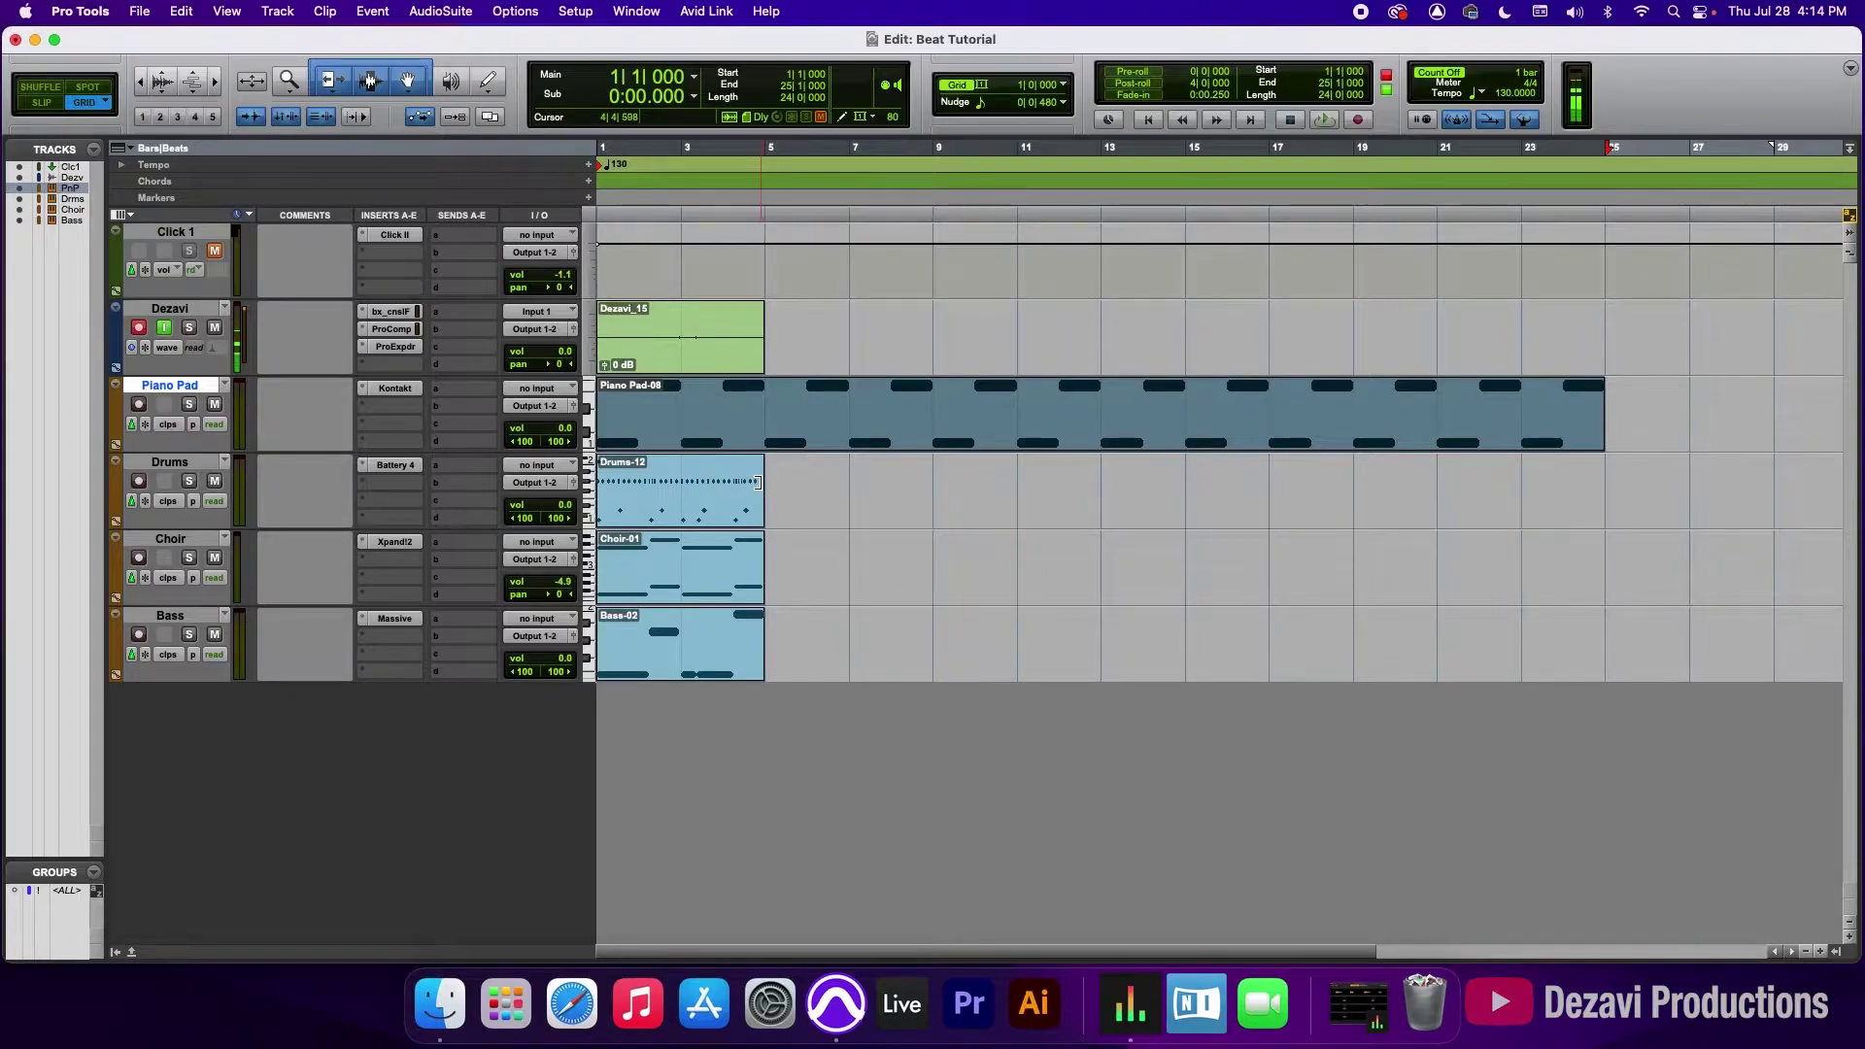
{"action": "left_click_drag", "start_coordinate": [758, 482], "coordinate": [1608, 499]}
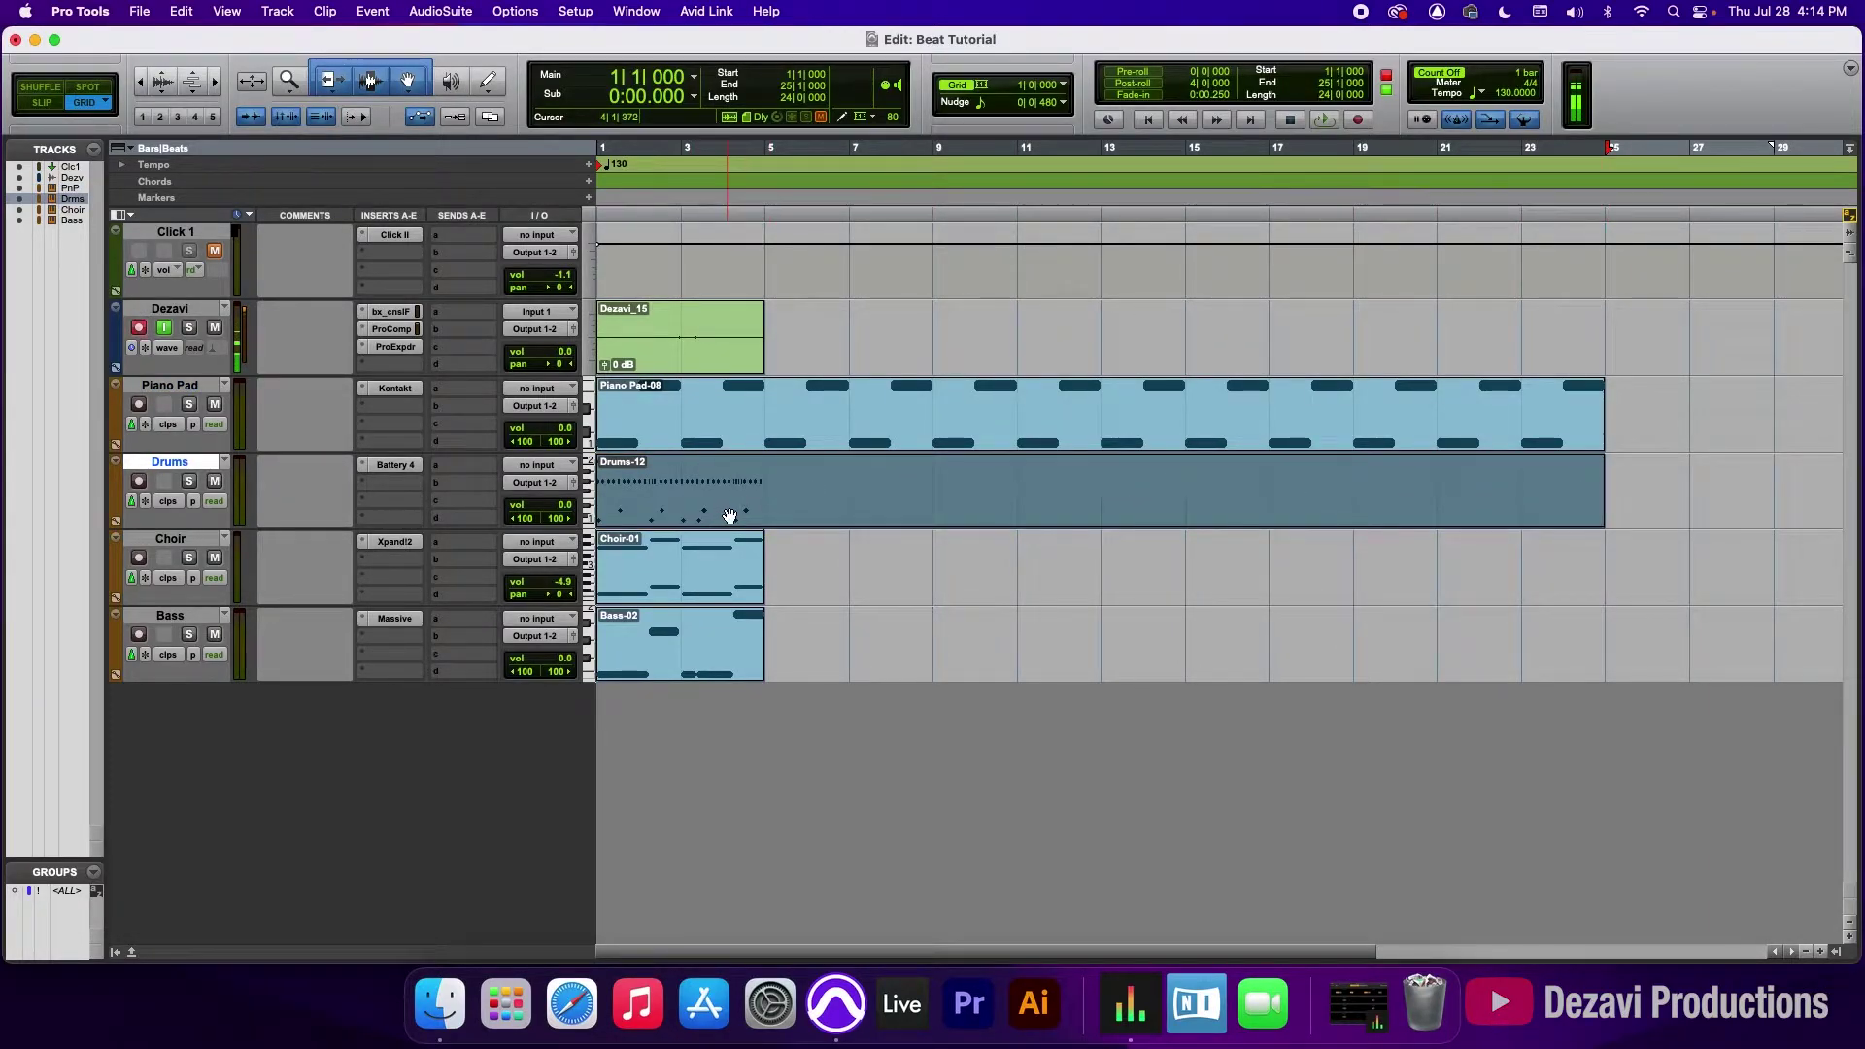
Step: Repeat the Drums clip's four-bar pattern in the MIDI Editor out to bar 25, then close it
{"action": "double_click", "coordinate": [729, 515]}
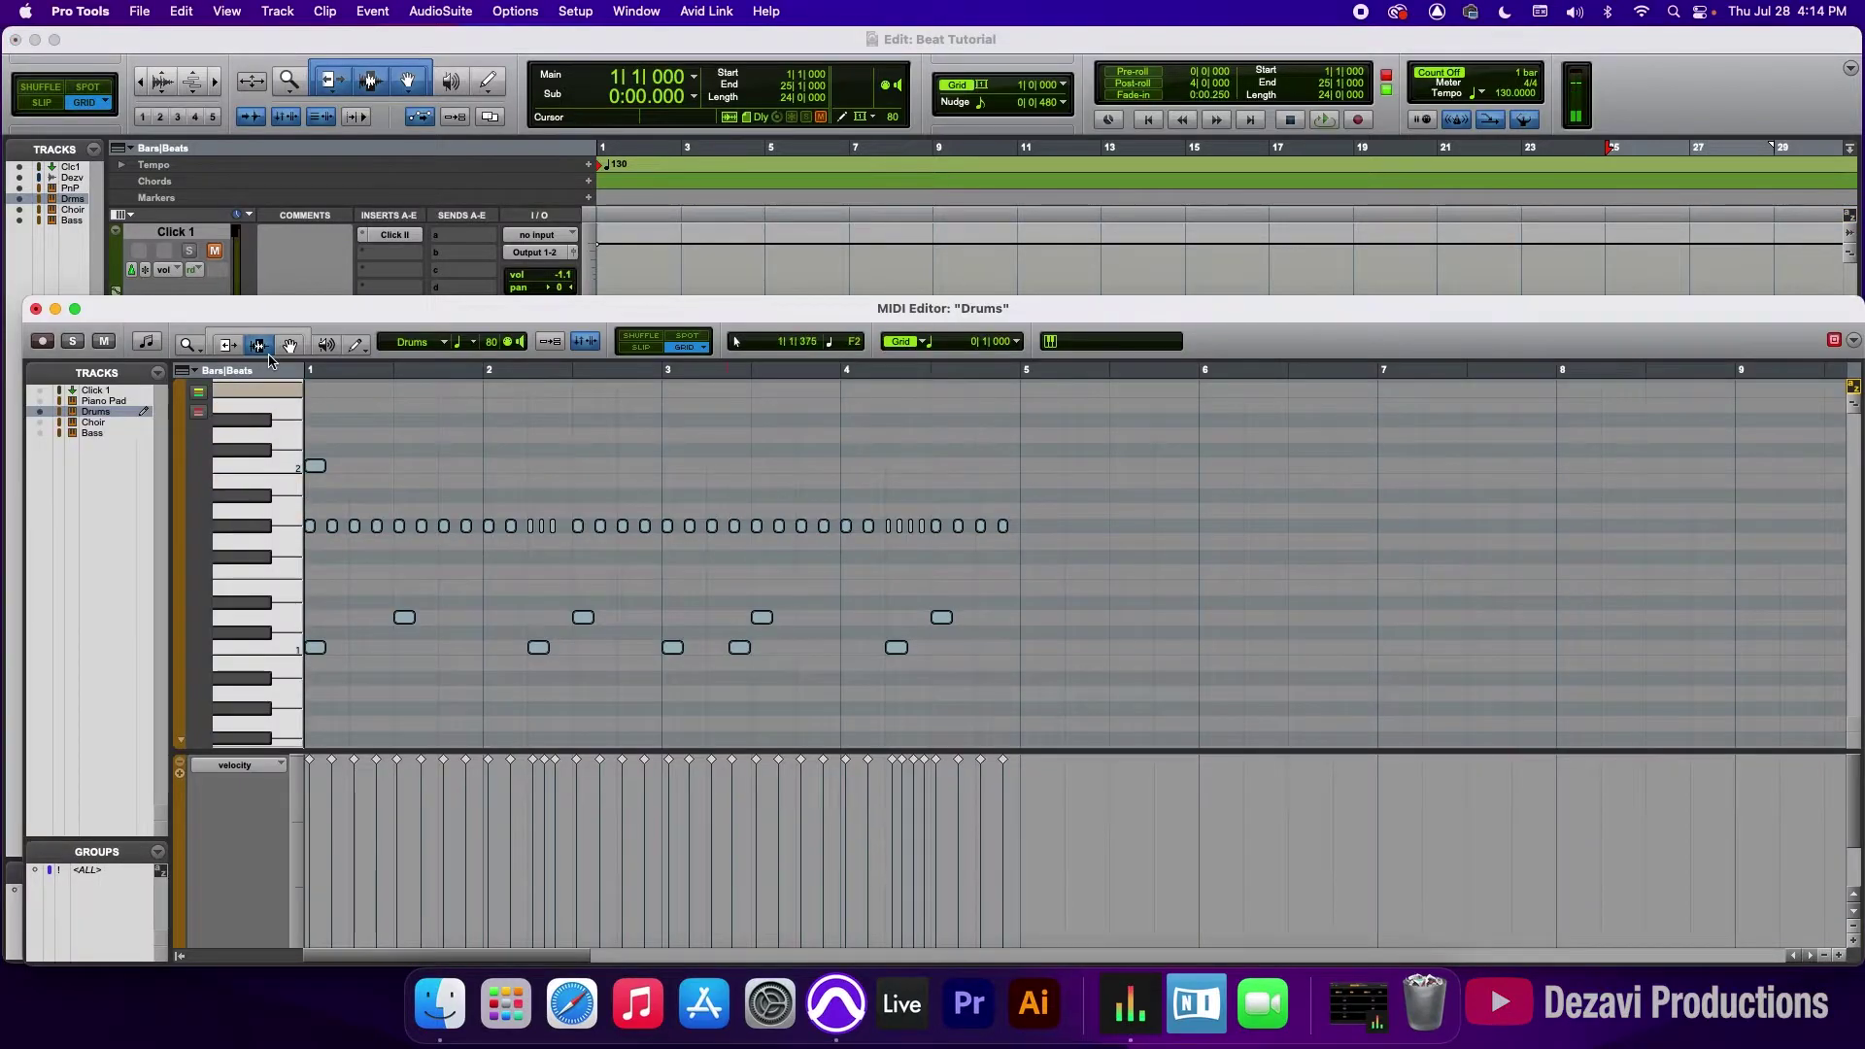
{"action": "left_click_drag", "start_coordinate": [1020, 464], "coordinate": [314, 504]}
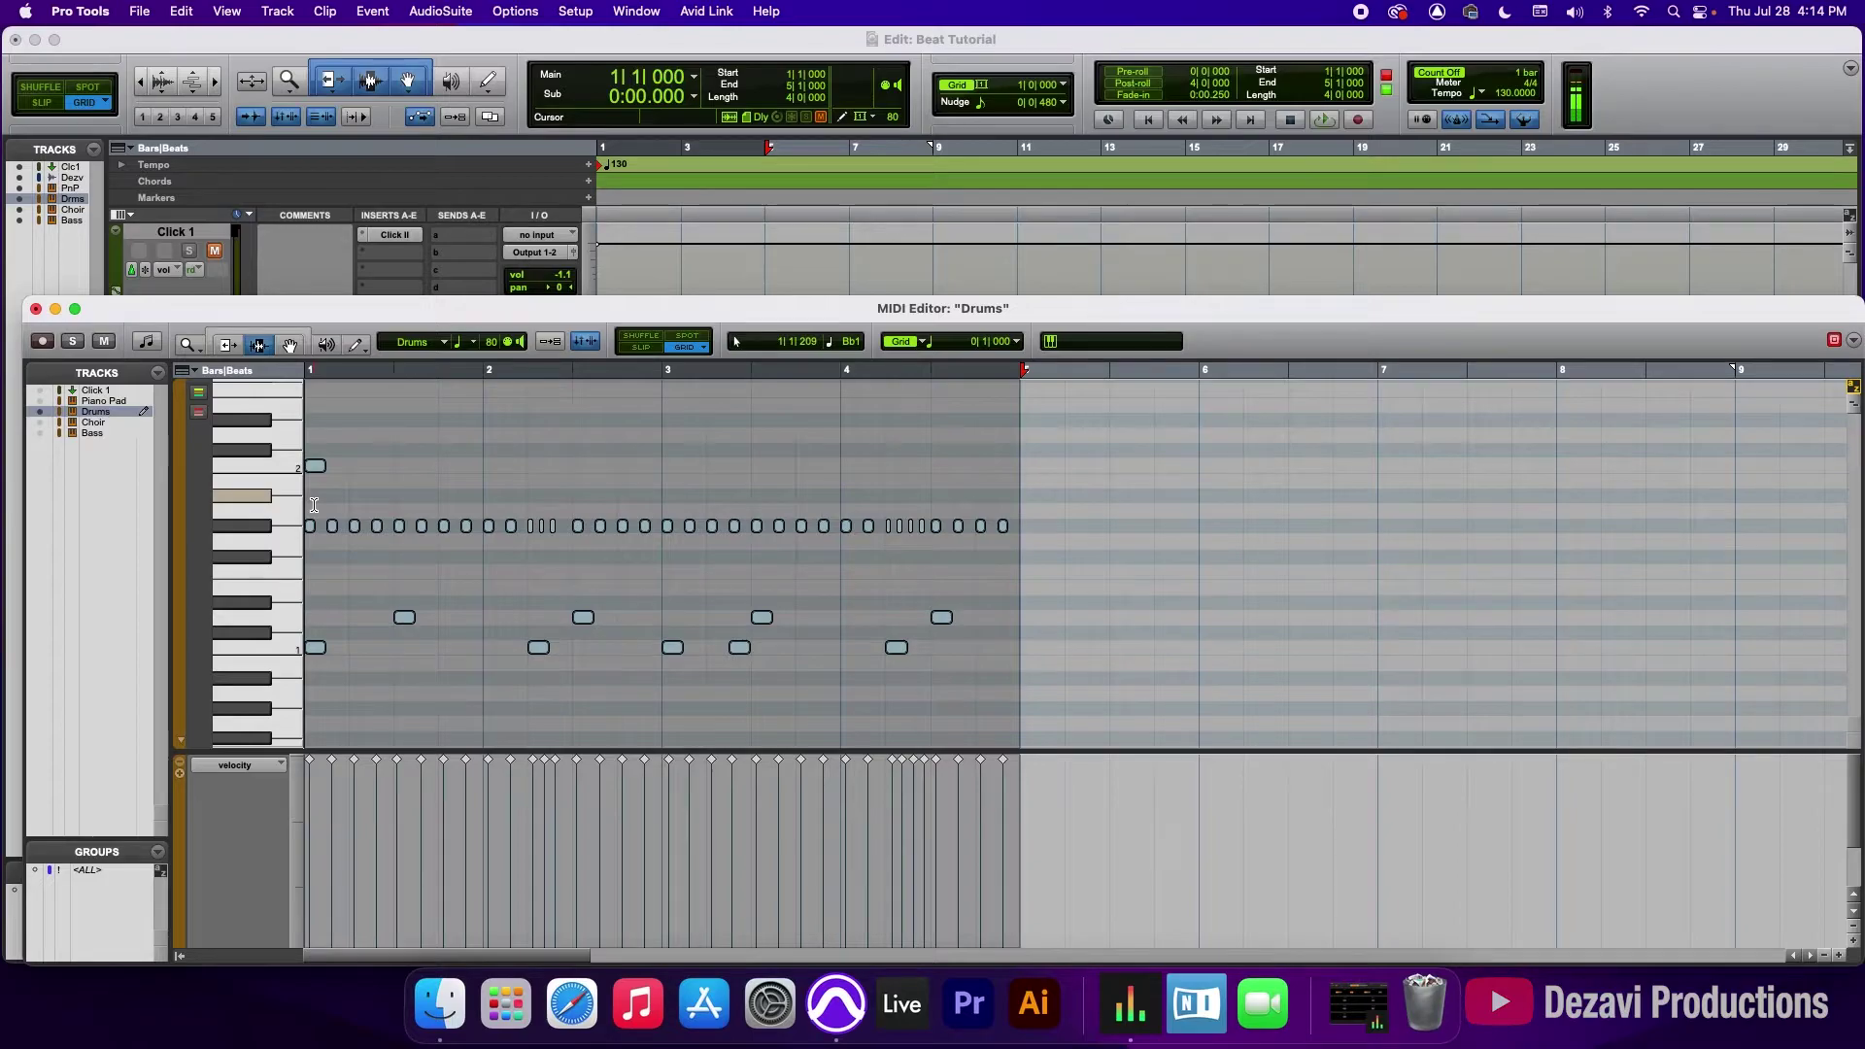
{"action": "key", "text": "super+d"}
{"action": "key", "text": "super+d"}
{"action": "key", "text": "super+d"}
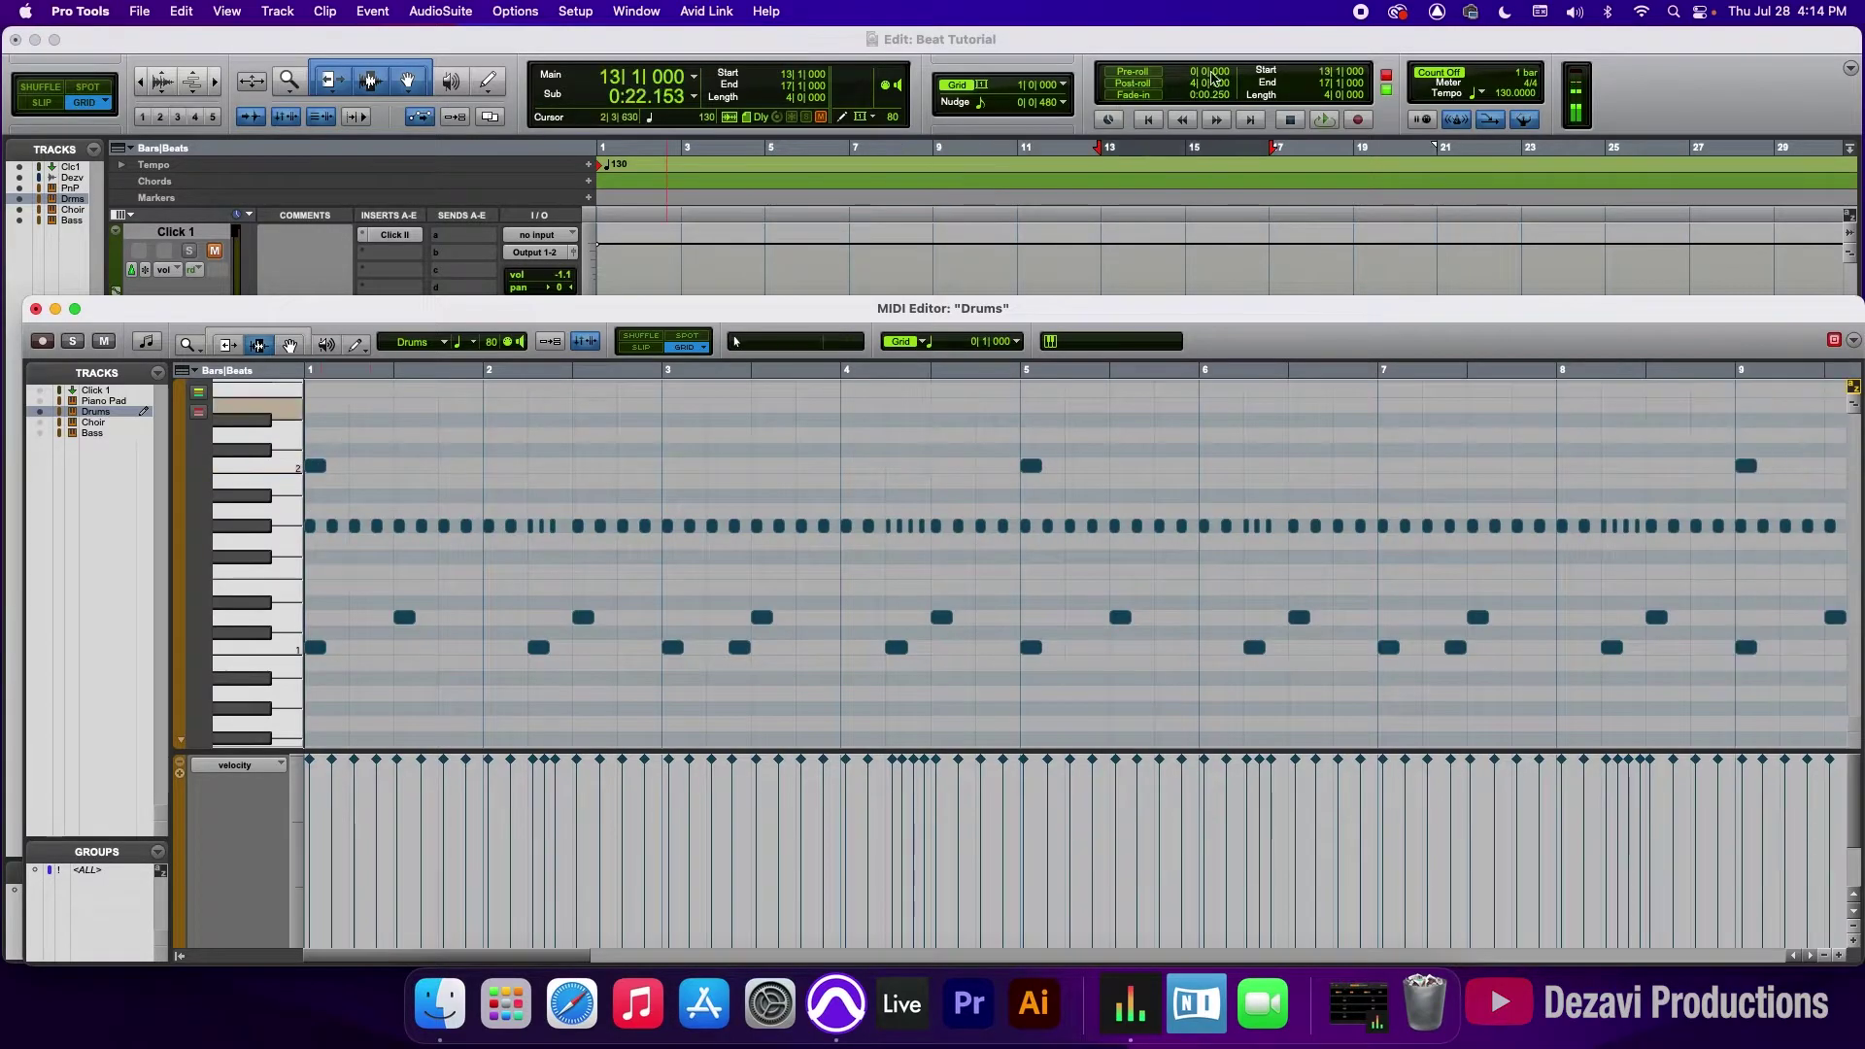
{"action": "key", "text": "super+d"}
{"action": "key", "text": "super+d"}
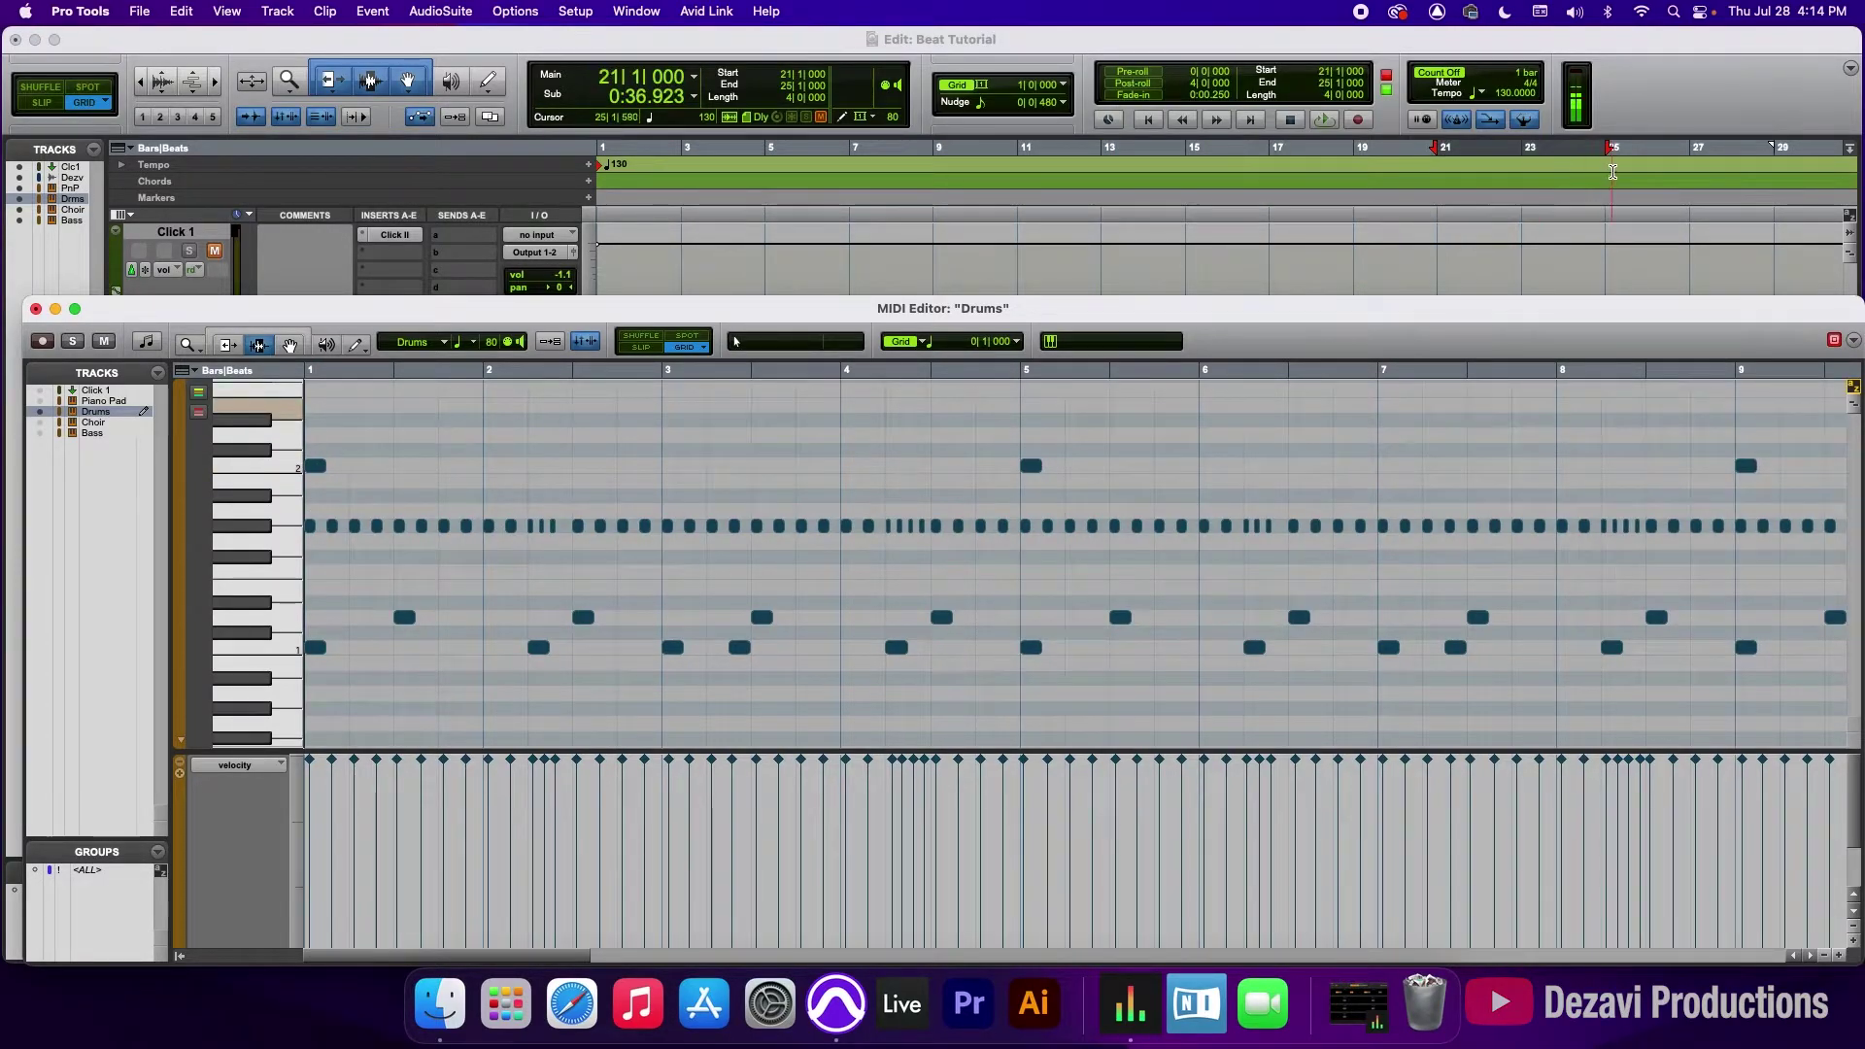
{"action": "left_click", "coordinate": [35, 309]}
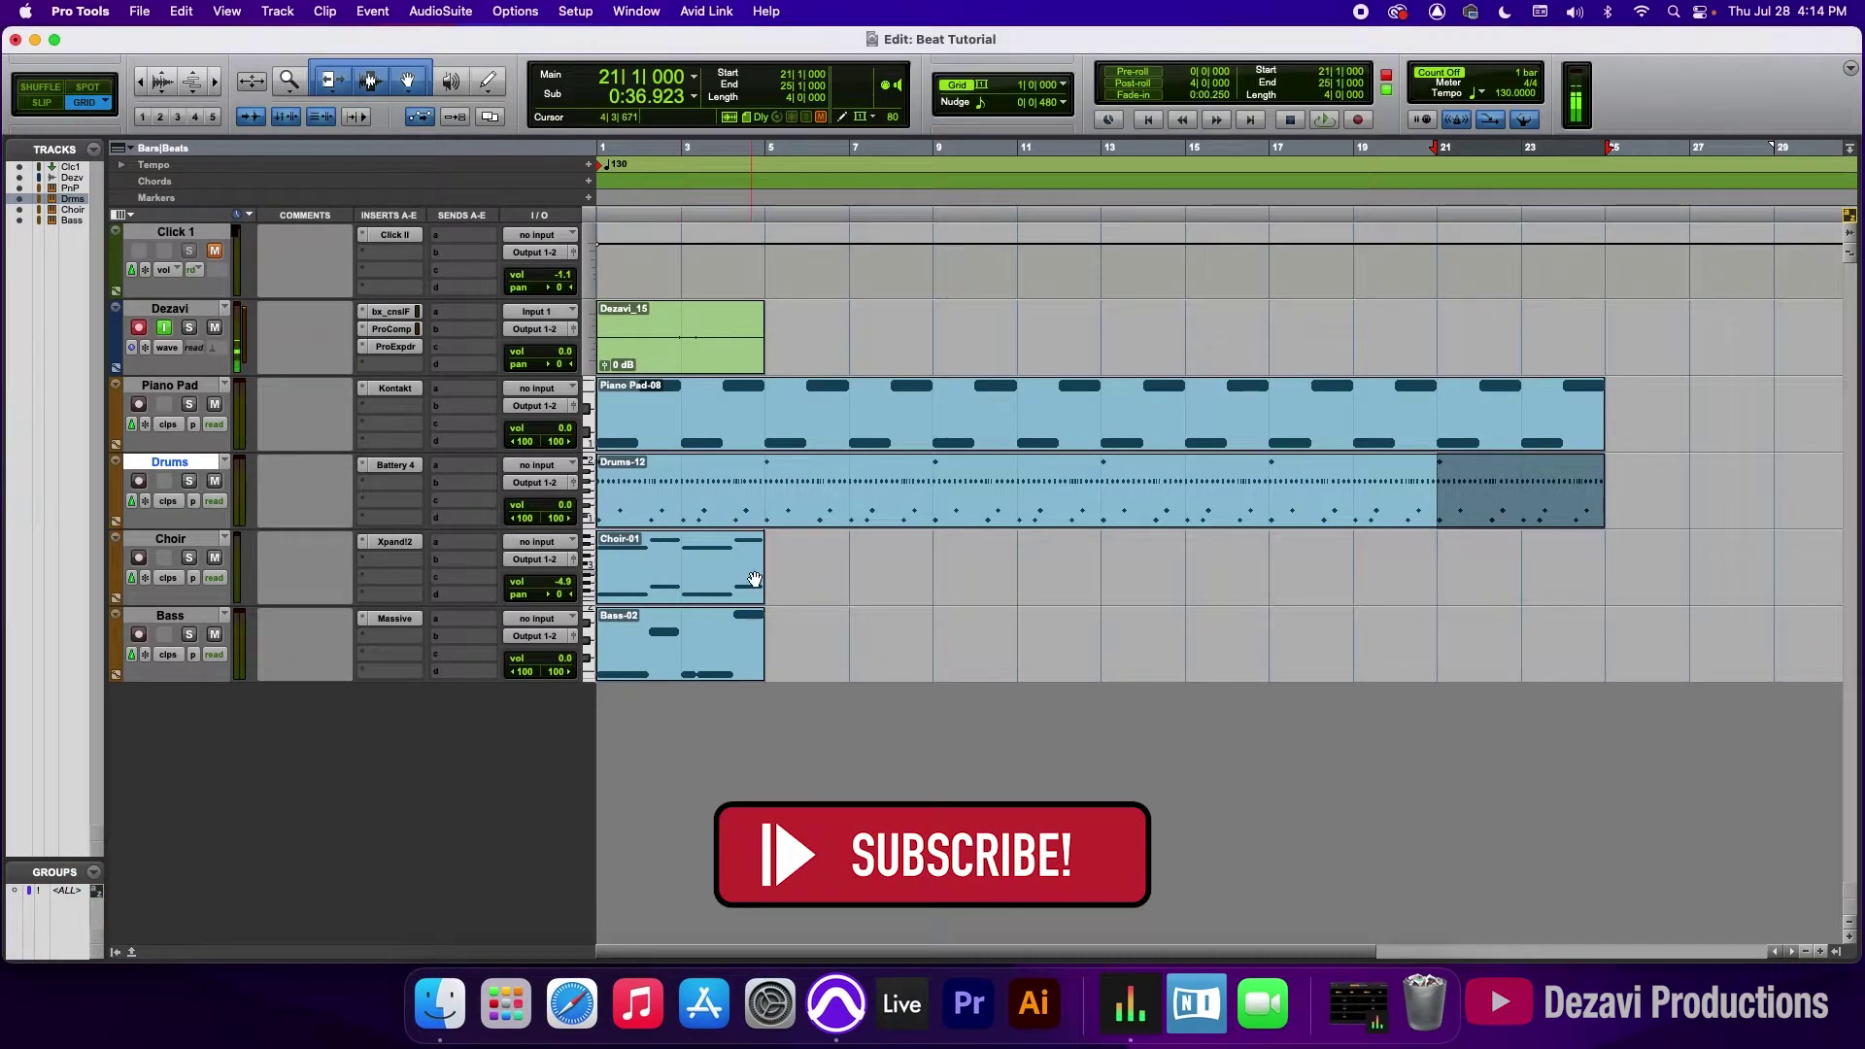
Step: Loop the Choir and Bass clips out to bar 25 and zoom out to the whole arrangement
{"action": "left_click_drag", "start_coordinate": [755, 579], "coordinate": [1602, 579]}
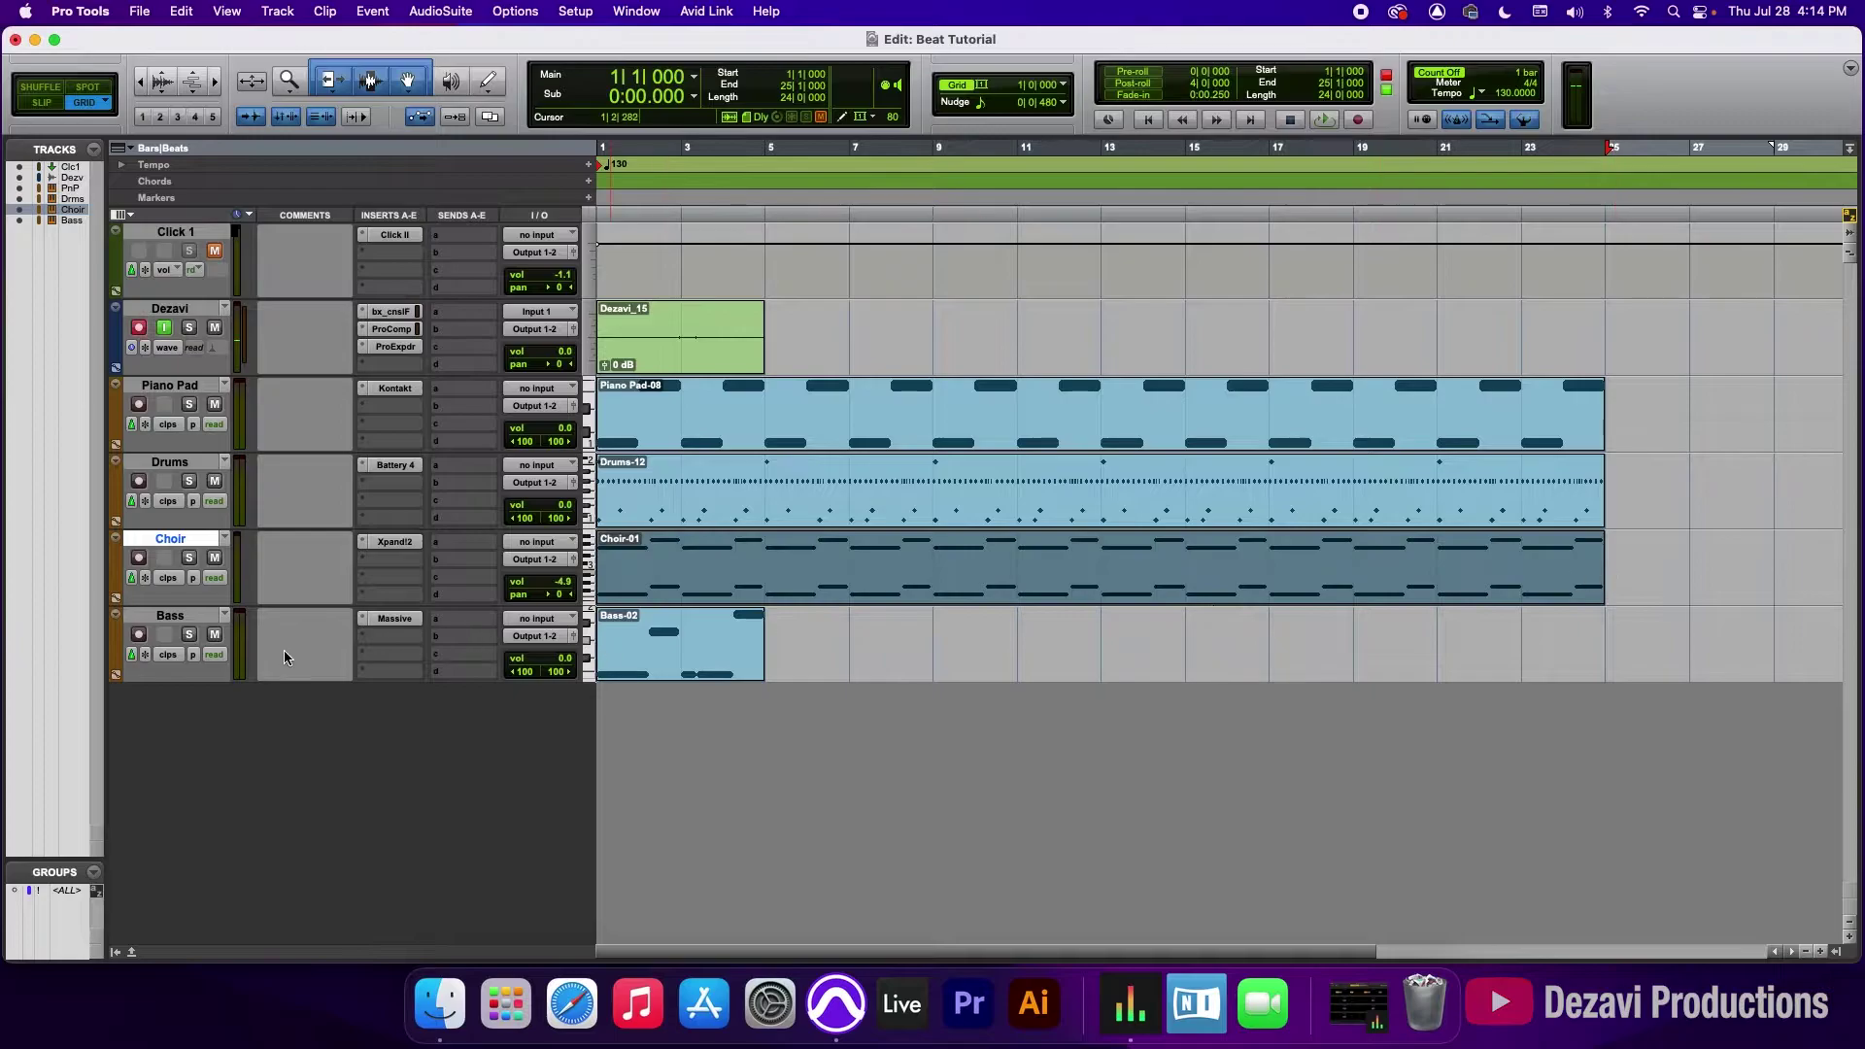
{"action": "left_click_drag", "start_coordinate": [772, 656], "coordinate": [1613, 640]}
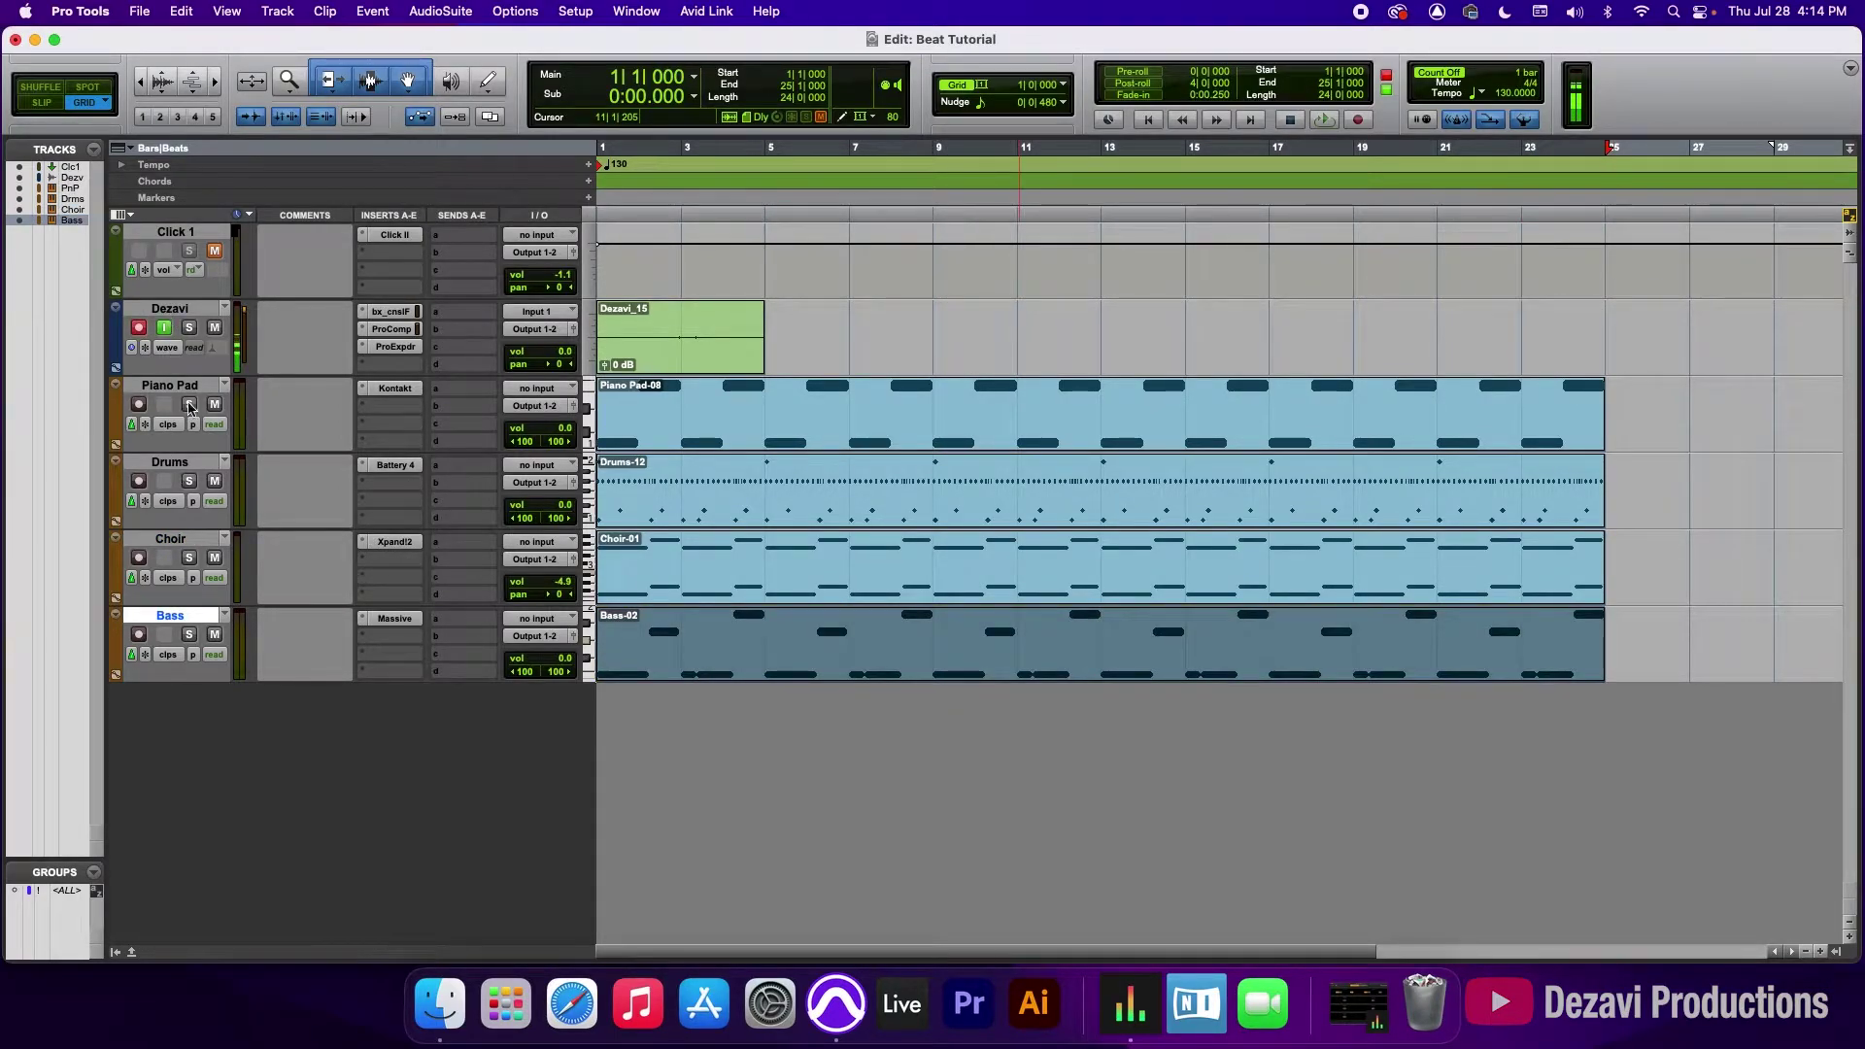
{"action": "key", "text": "super+bracketleft"}
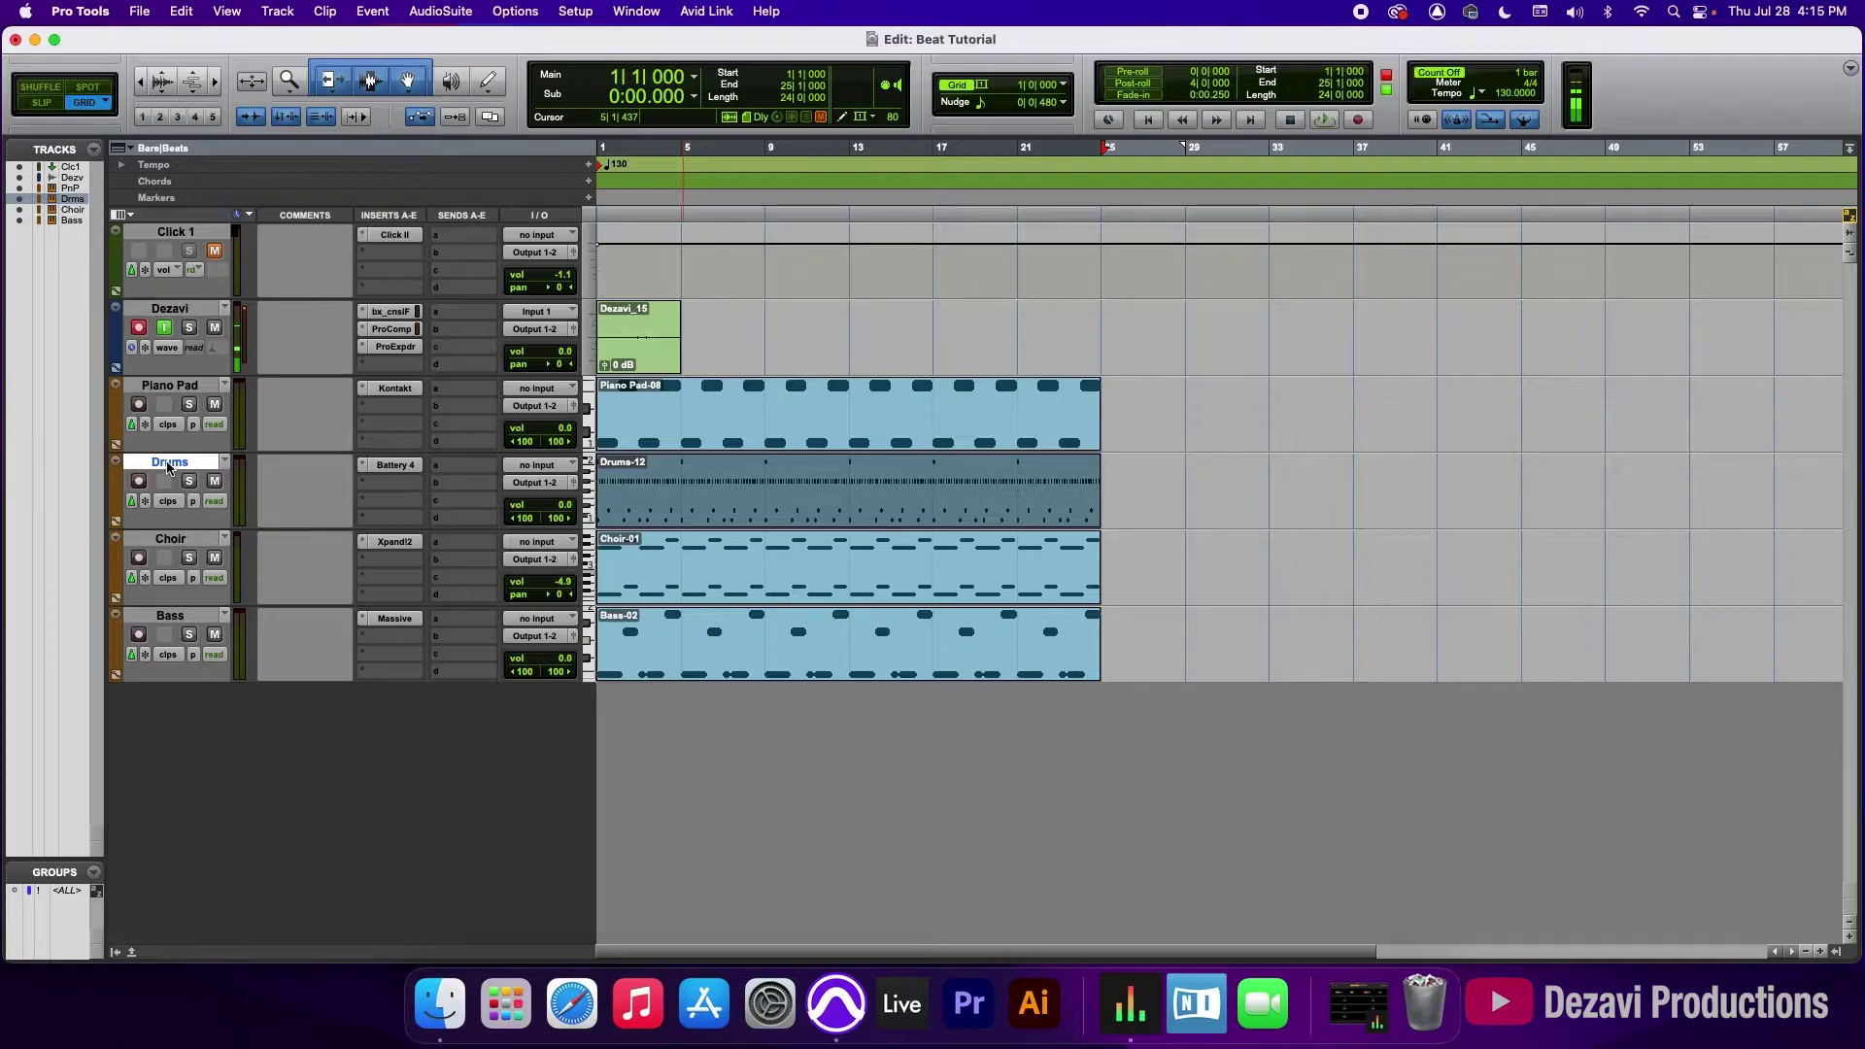
Step: Duplicate the Drums track three times
{"action": "right_click", "coordinate": [168, 465]}
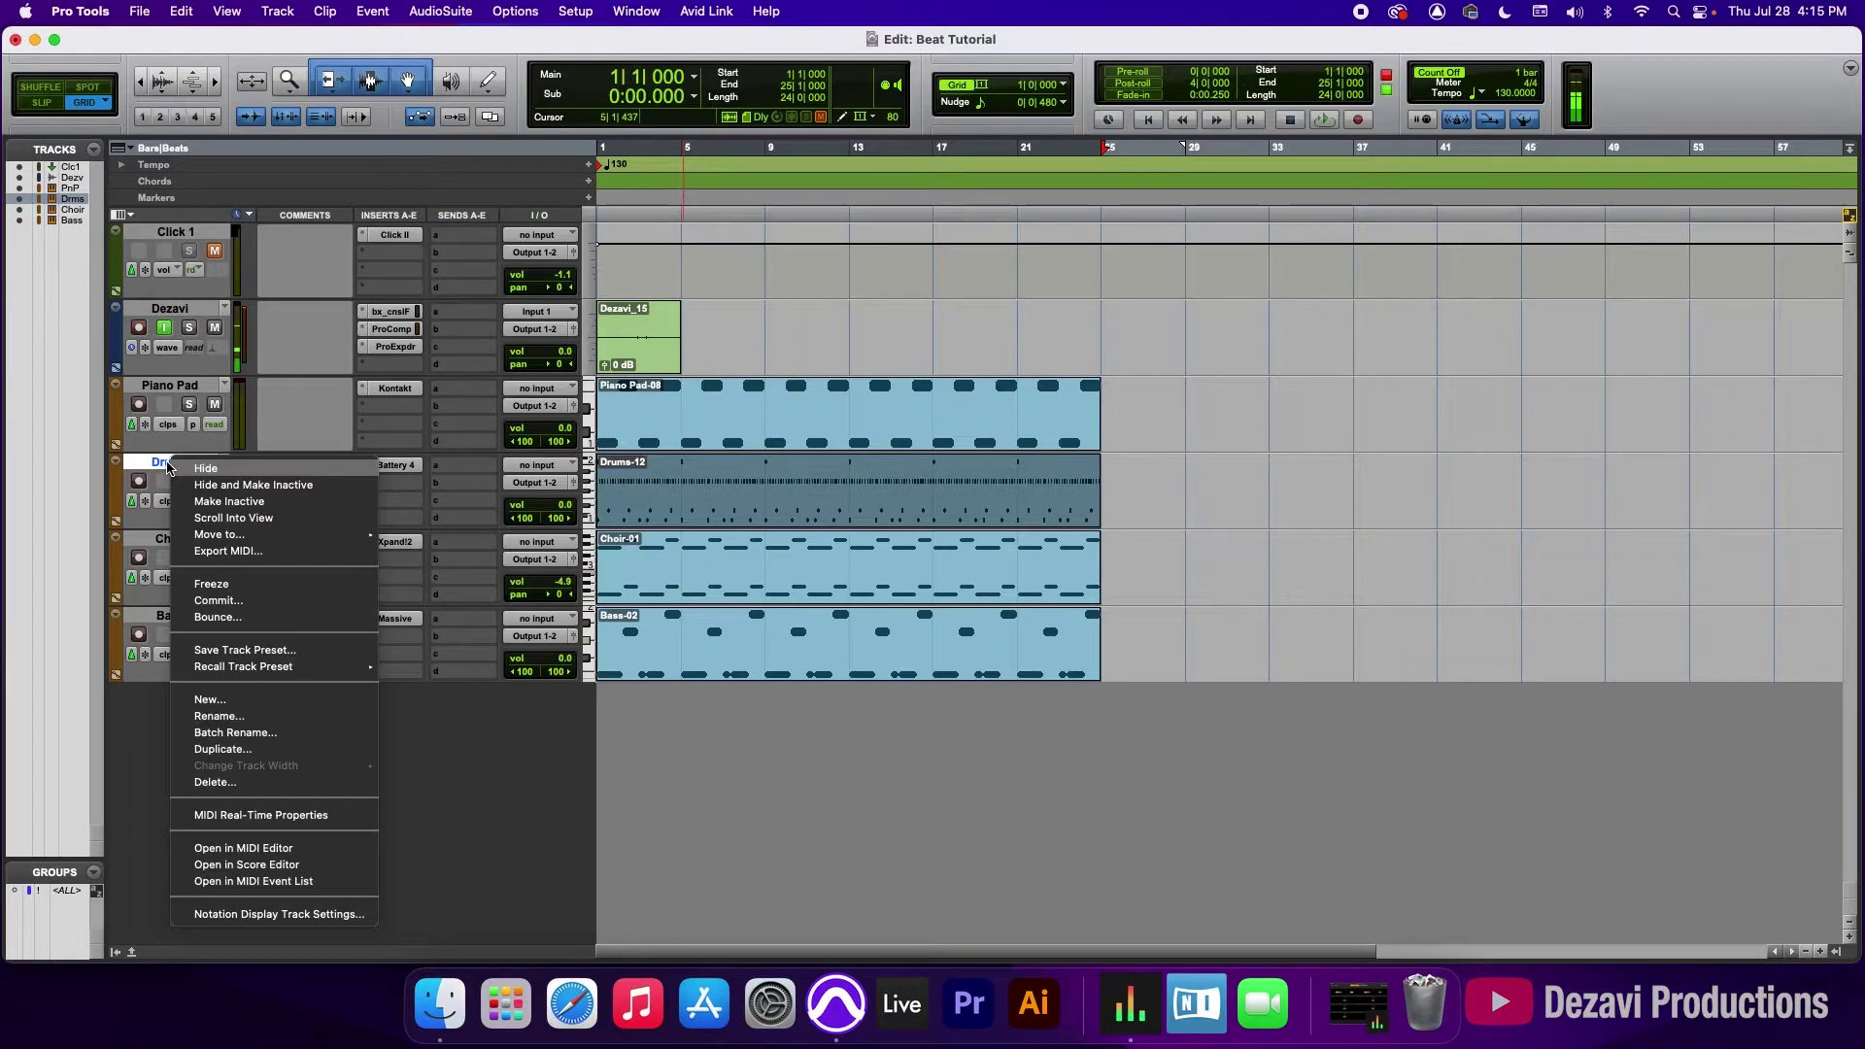
{"action": "left_click", "coordinate": [262, 748]}
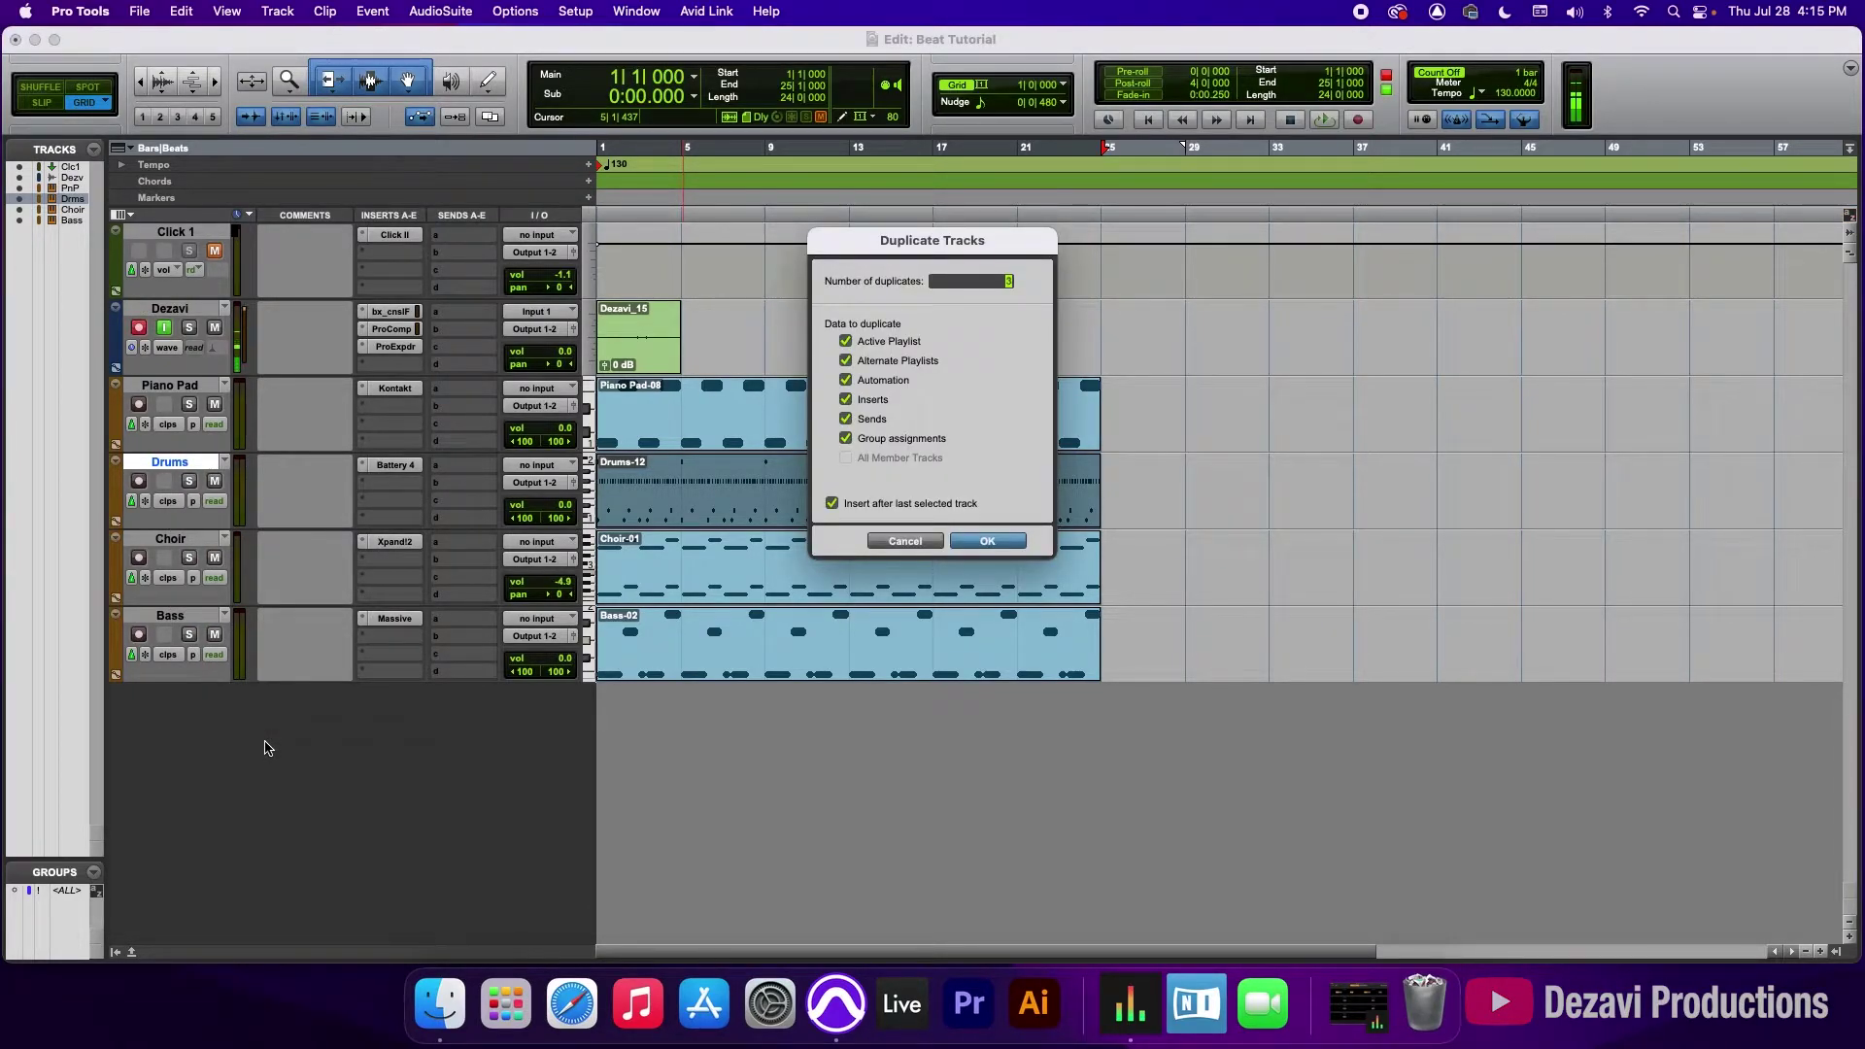
{"action": "key", "text": "Return"}
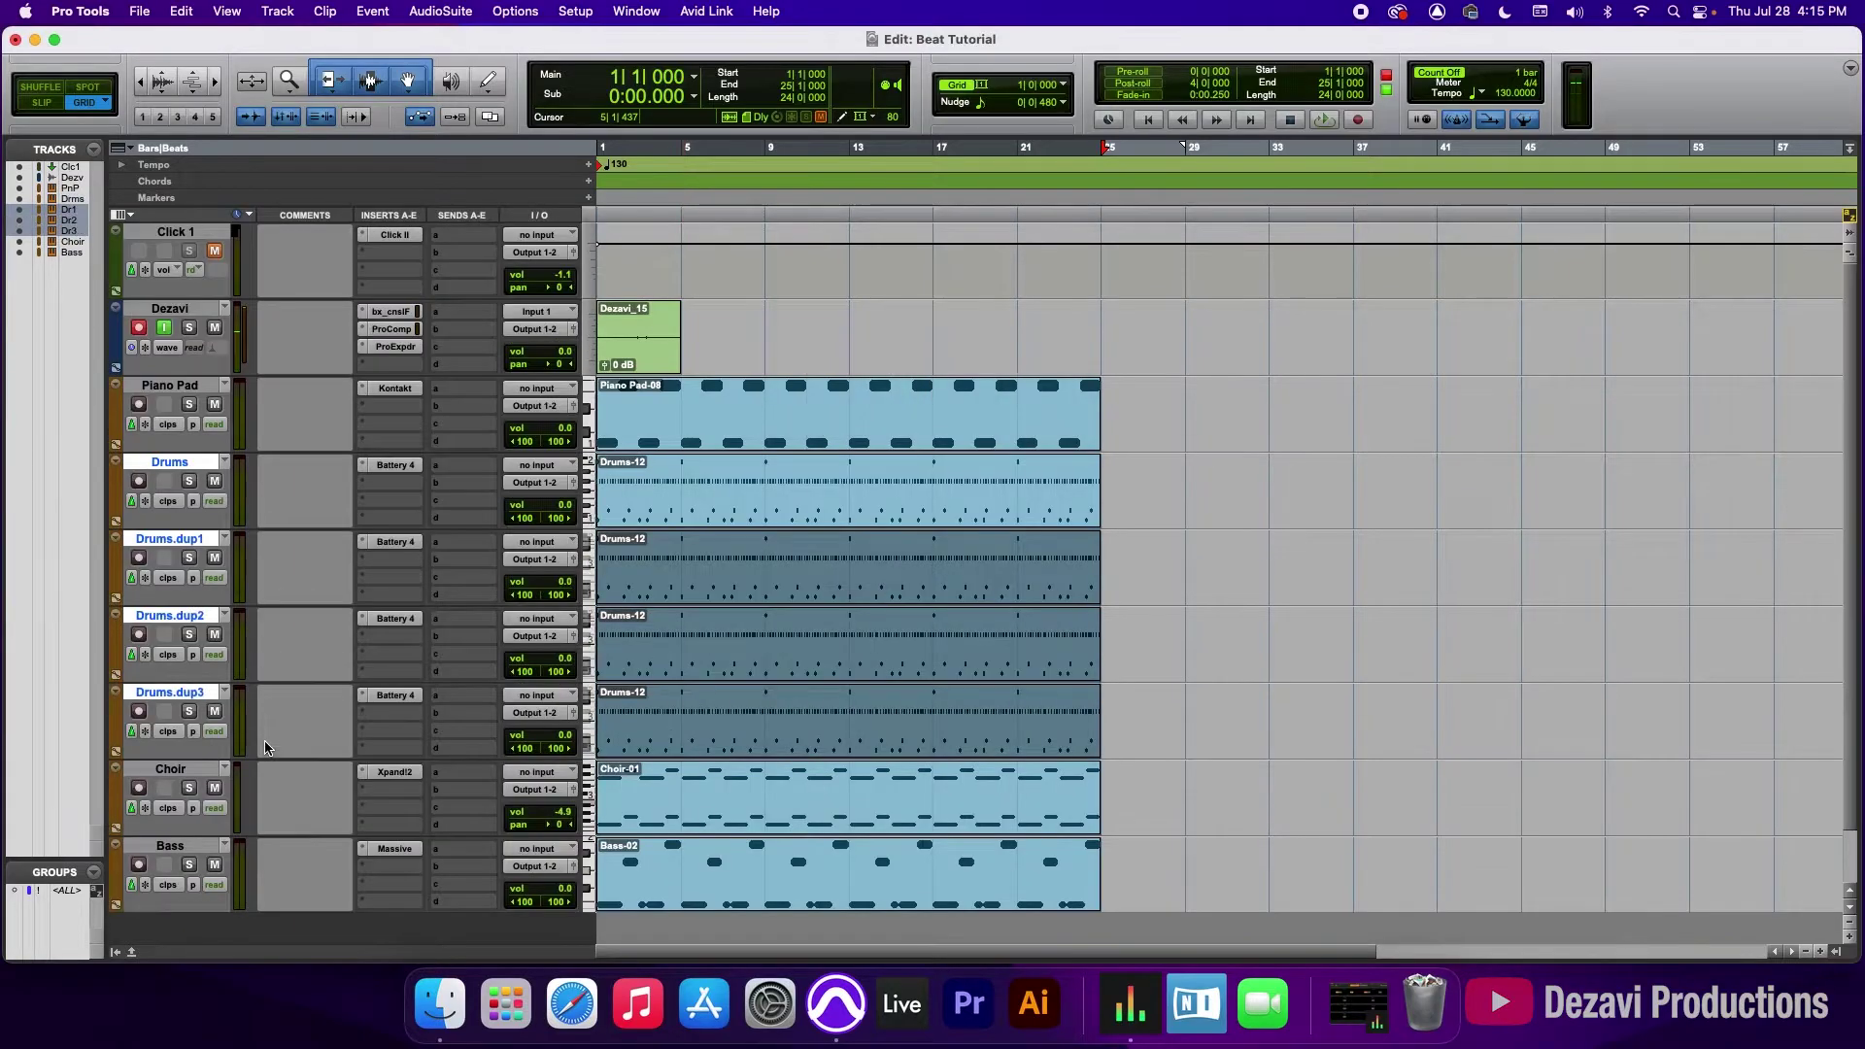
Step: Rename the Drums track and its three copies Kick, Snare, Hi Hat and Crash
{"action": "double_click", "coordinate": [167, 463]}
{"action": "type", "text": "Kick"}
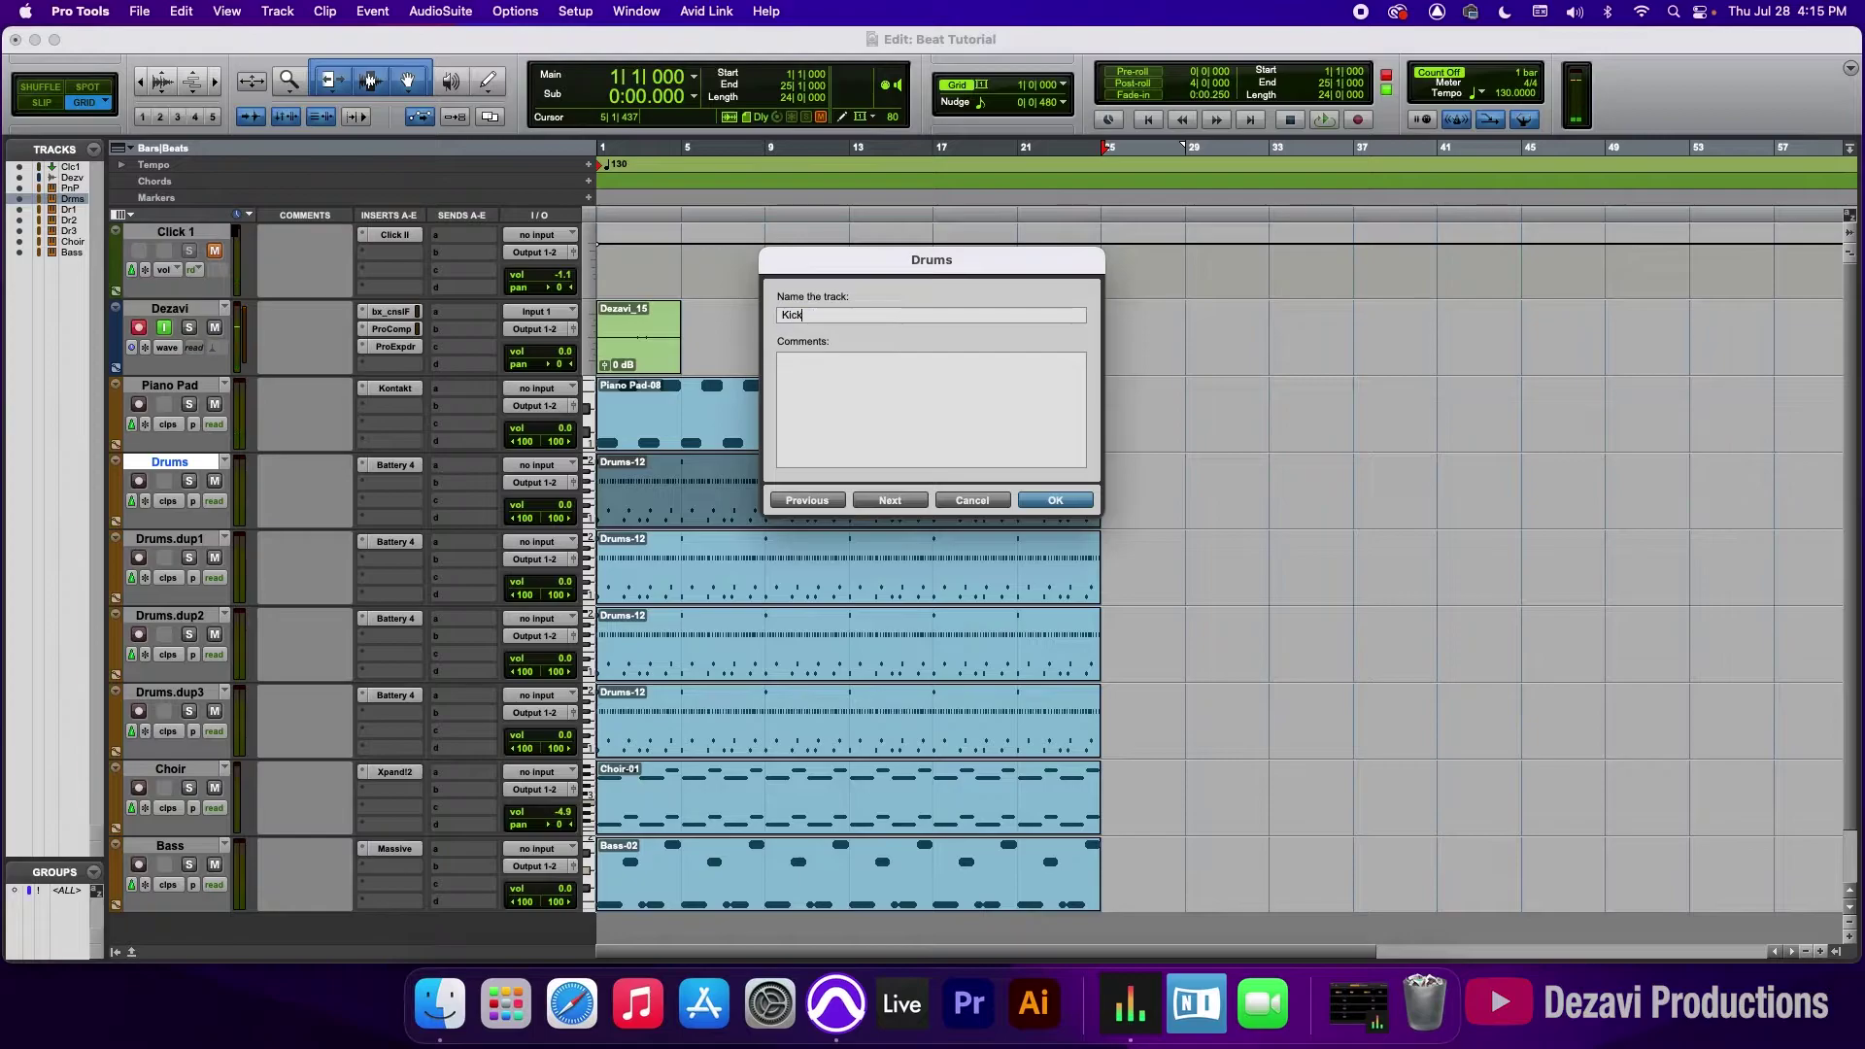
{"action": "left_click", "coordinate": [890, 501]}
{"action": "type", "text": "Snare"}
{"action": "left_click", "coordinate": [889, 500]}
{"action": "type", "text": "Hi Hat"}
{"action": "left_click", "coordinate": [890, 500]}
{"action": "type", "text": "Crash"}
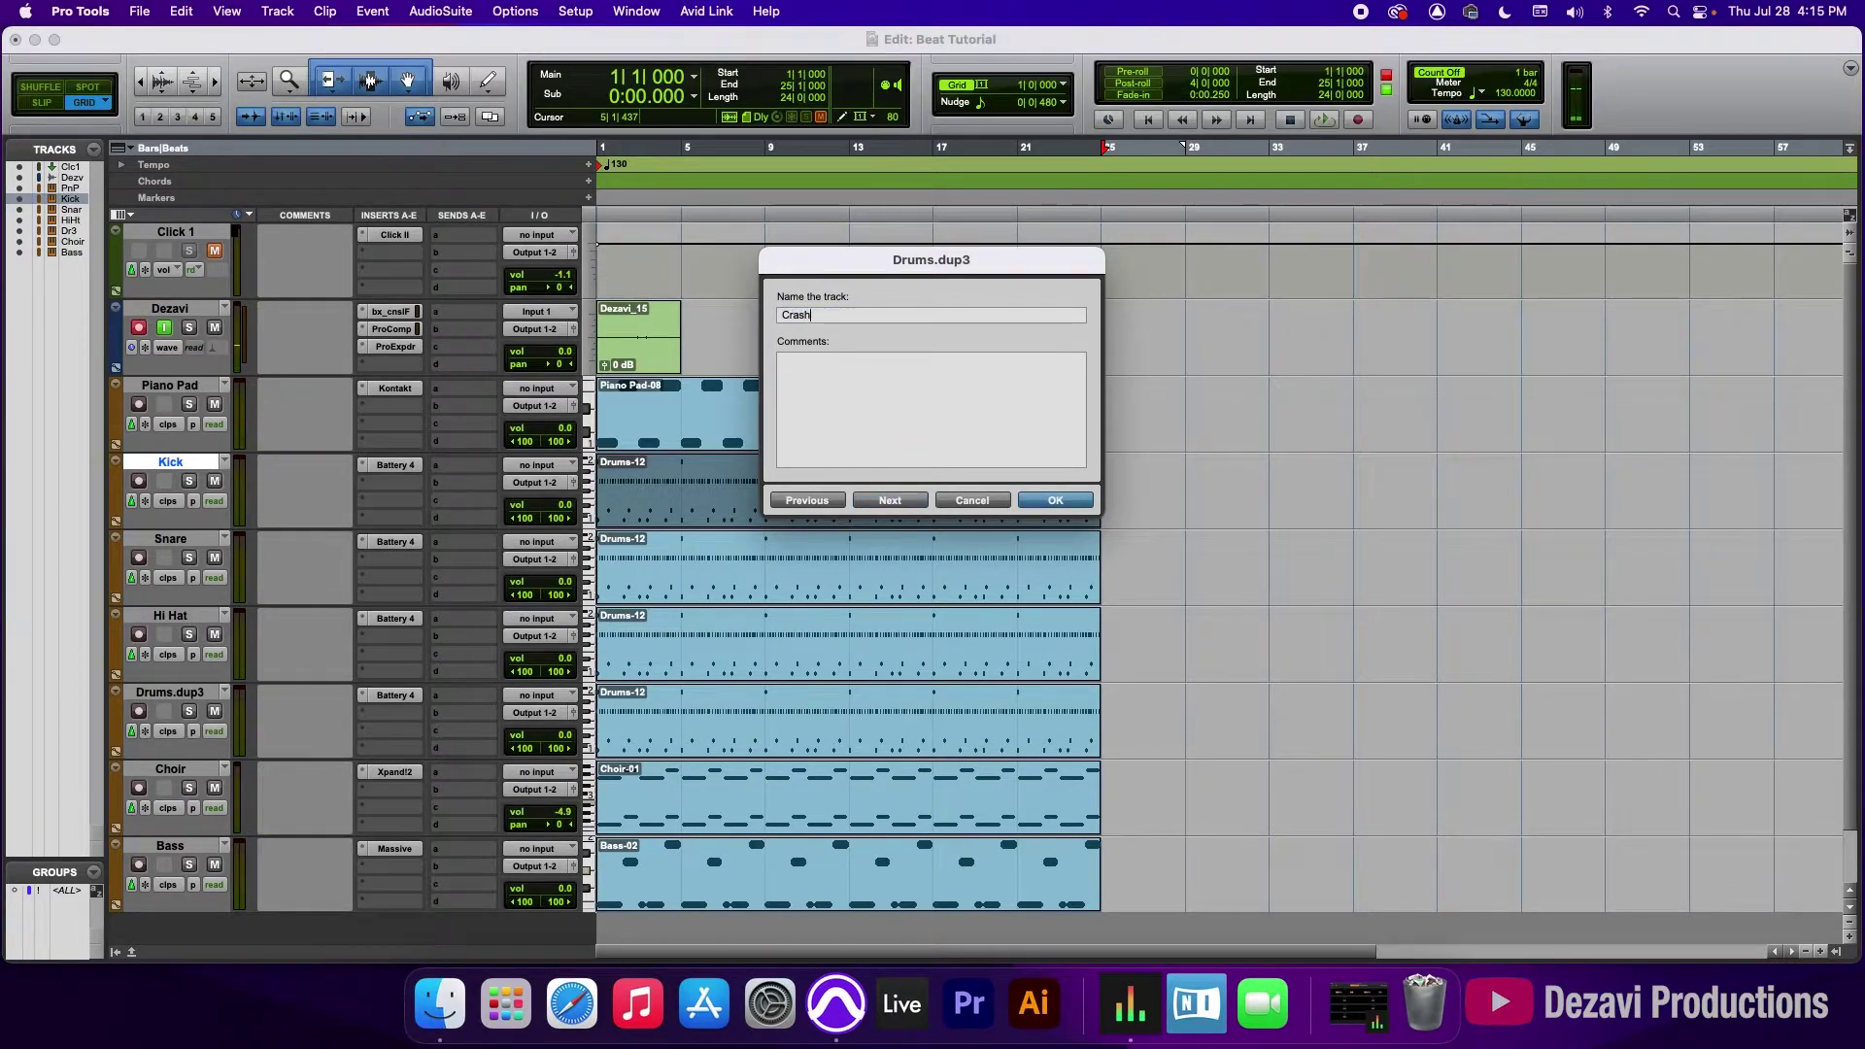
{"action": "key", "text": "Return"}
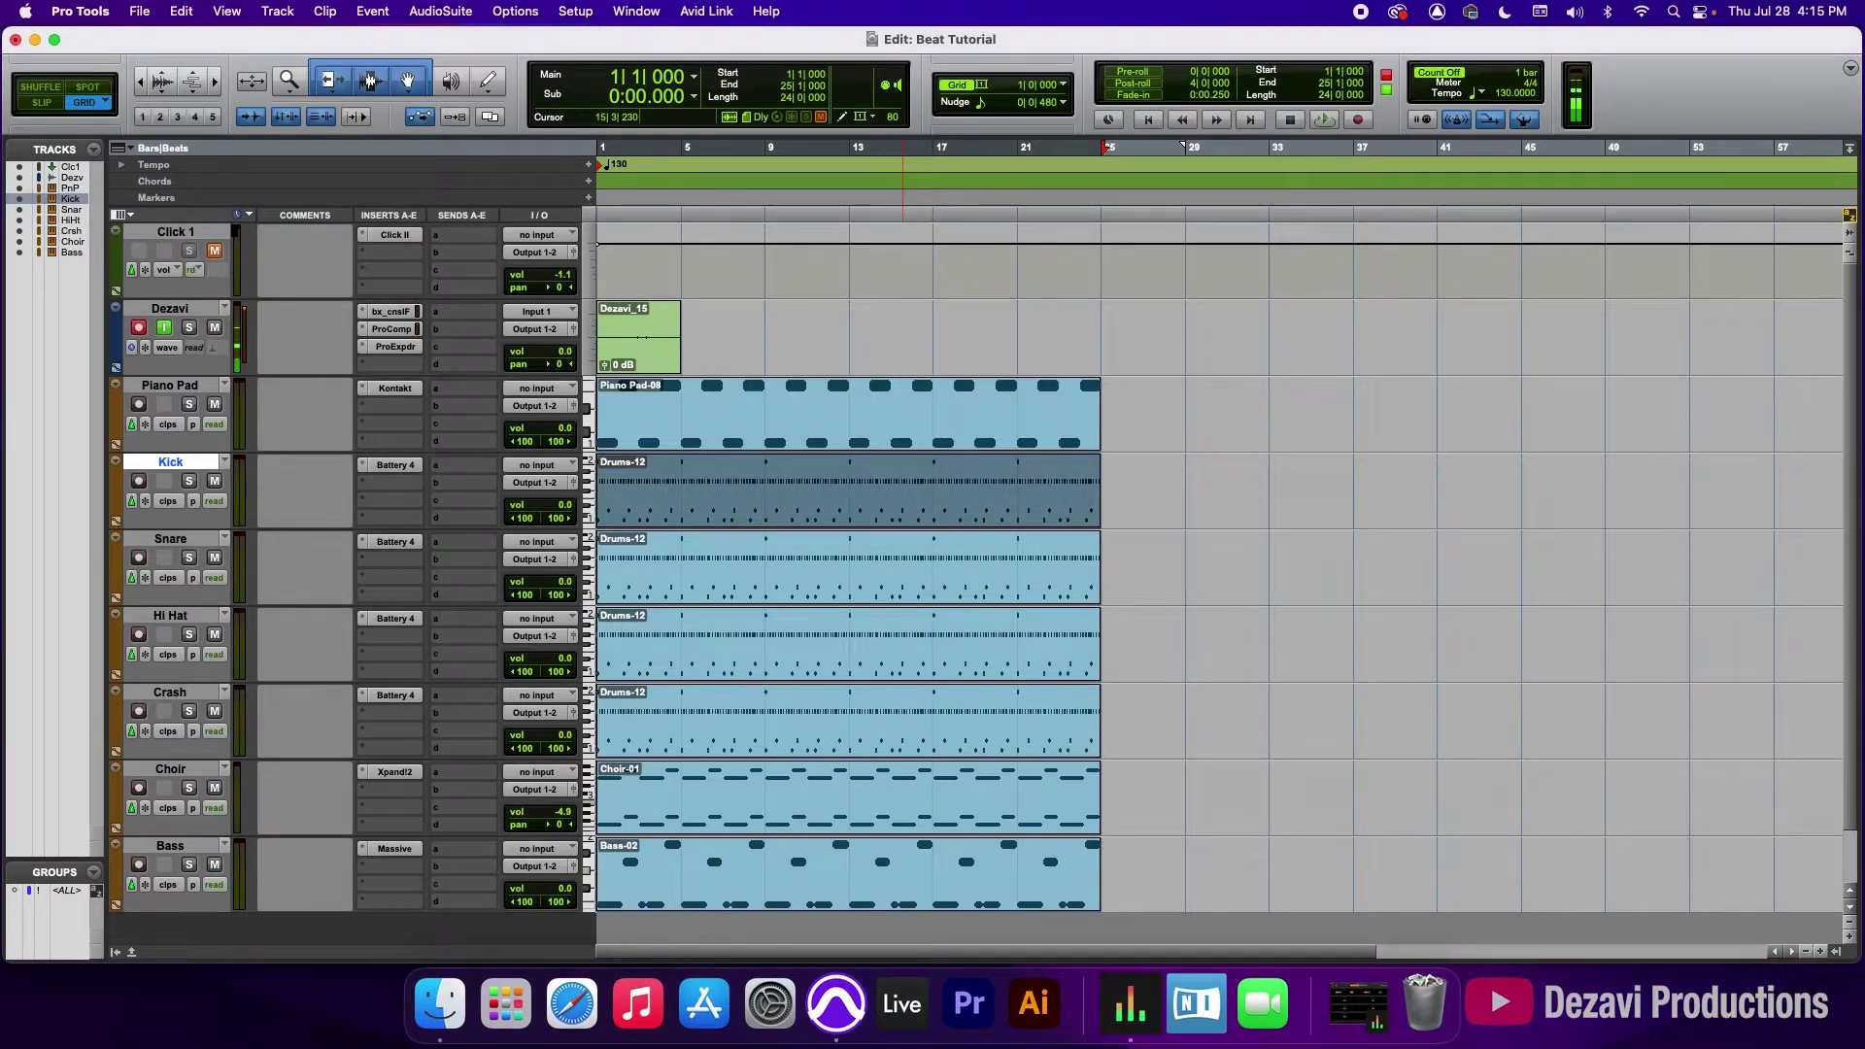
Step: Edit the Kick clip's notes so it keeps only the kick drum hits
{"action": "double_click", "coordinate": [732, 514]}
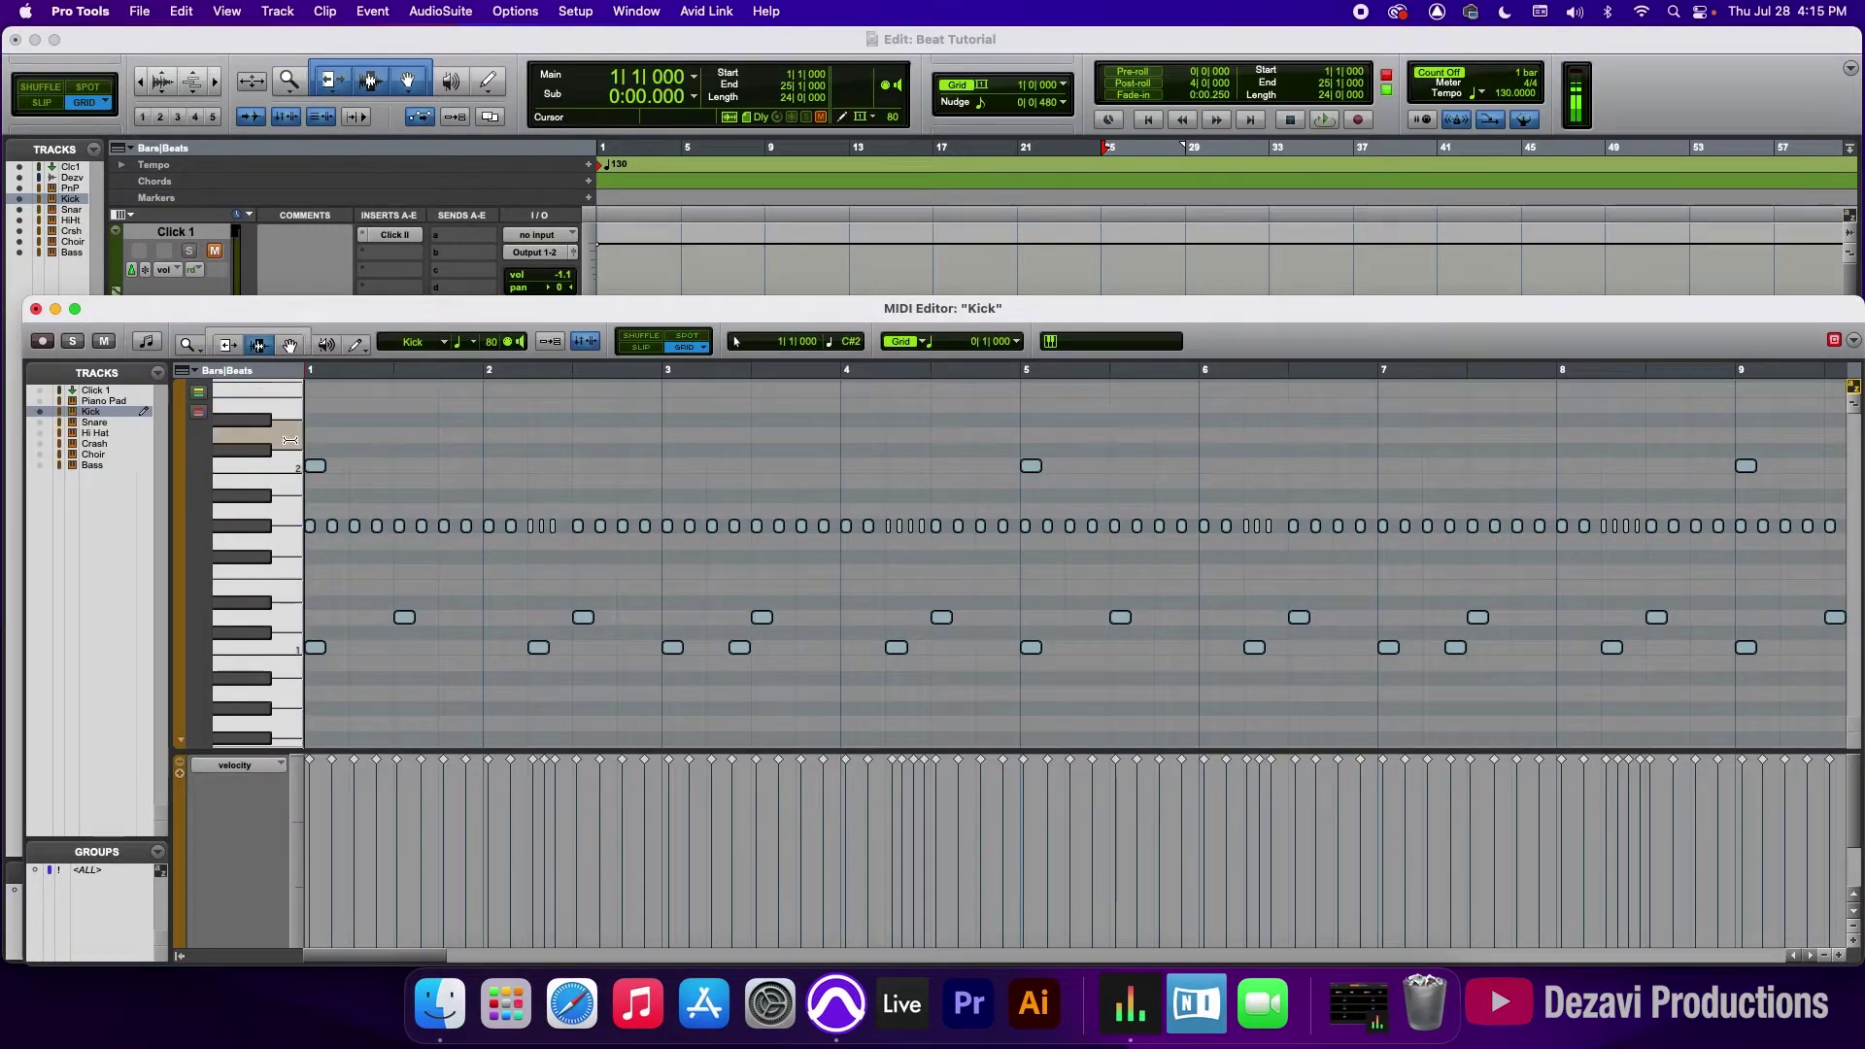
{"action": "left_click", "coordinate": [277, 647]}
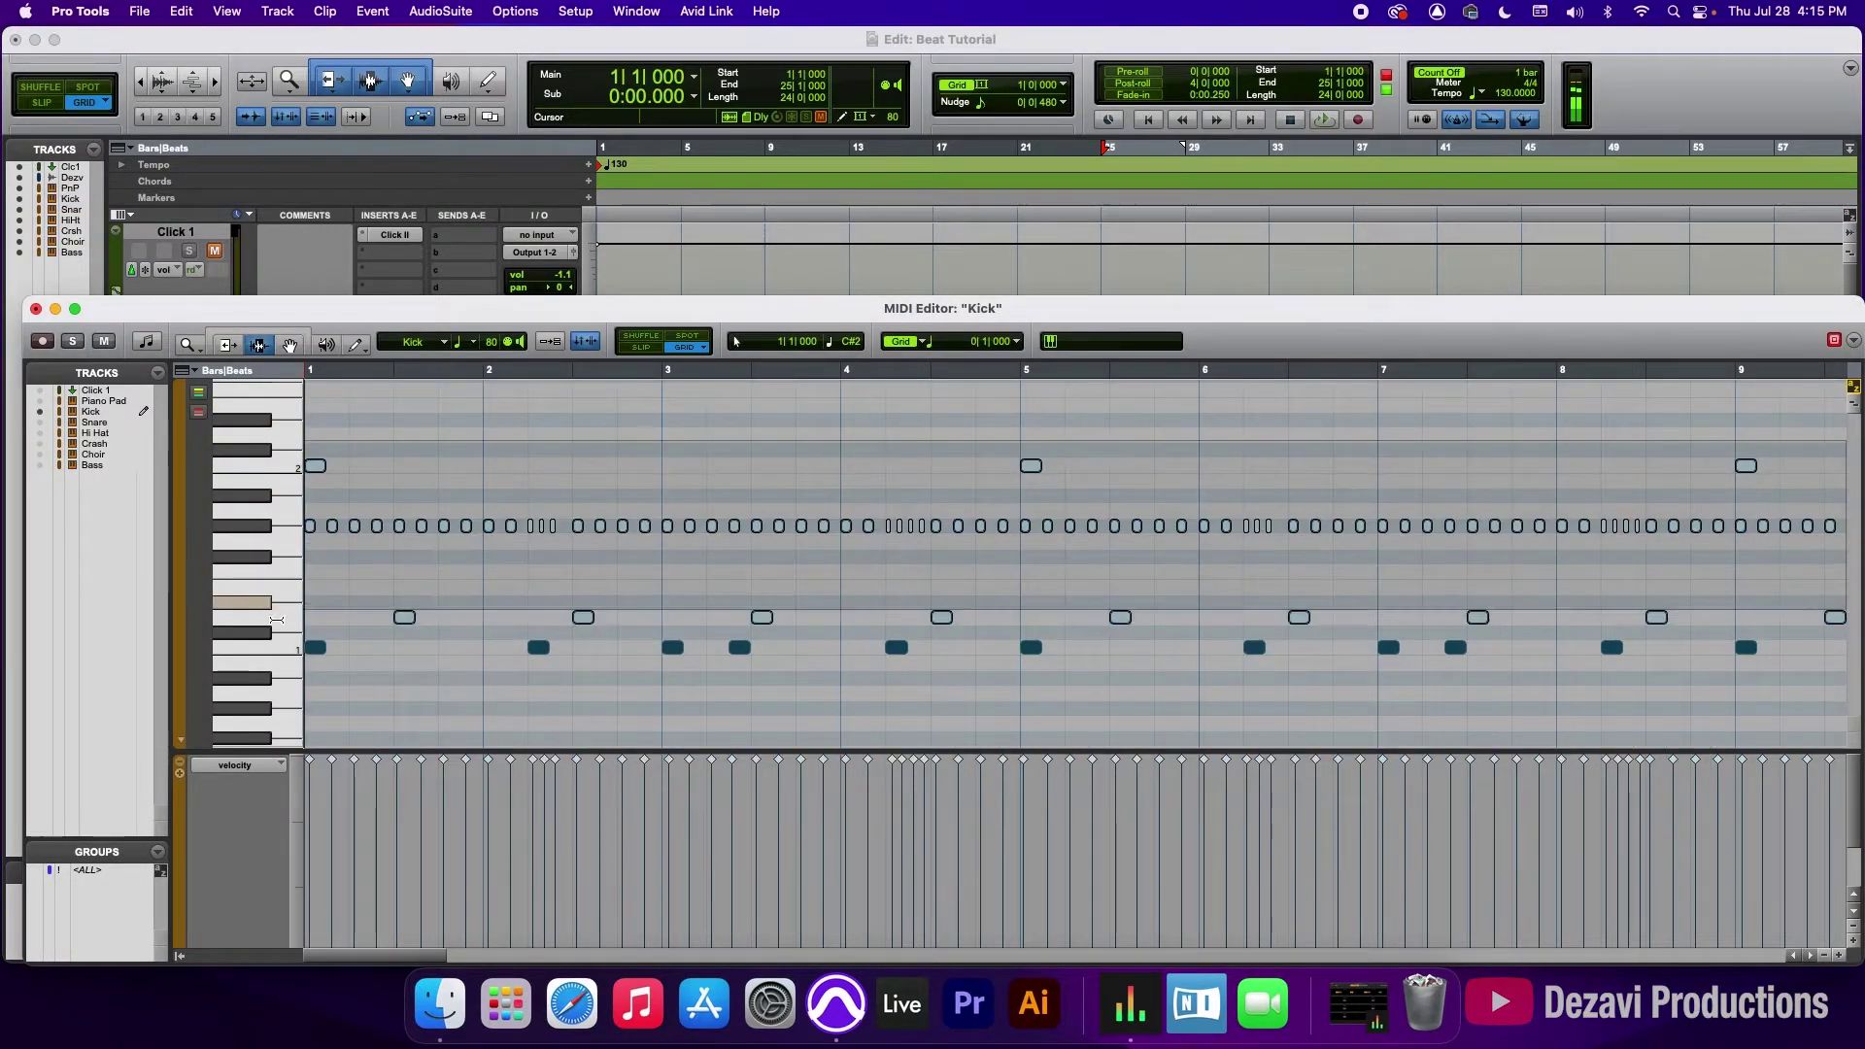
{"action": "left_click", "coordinate": [92, 411]}
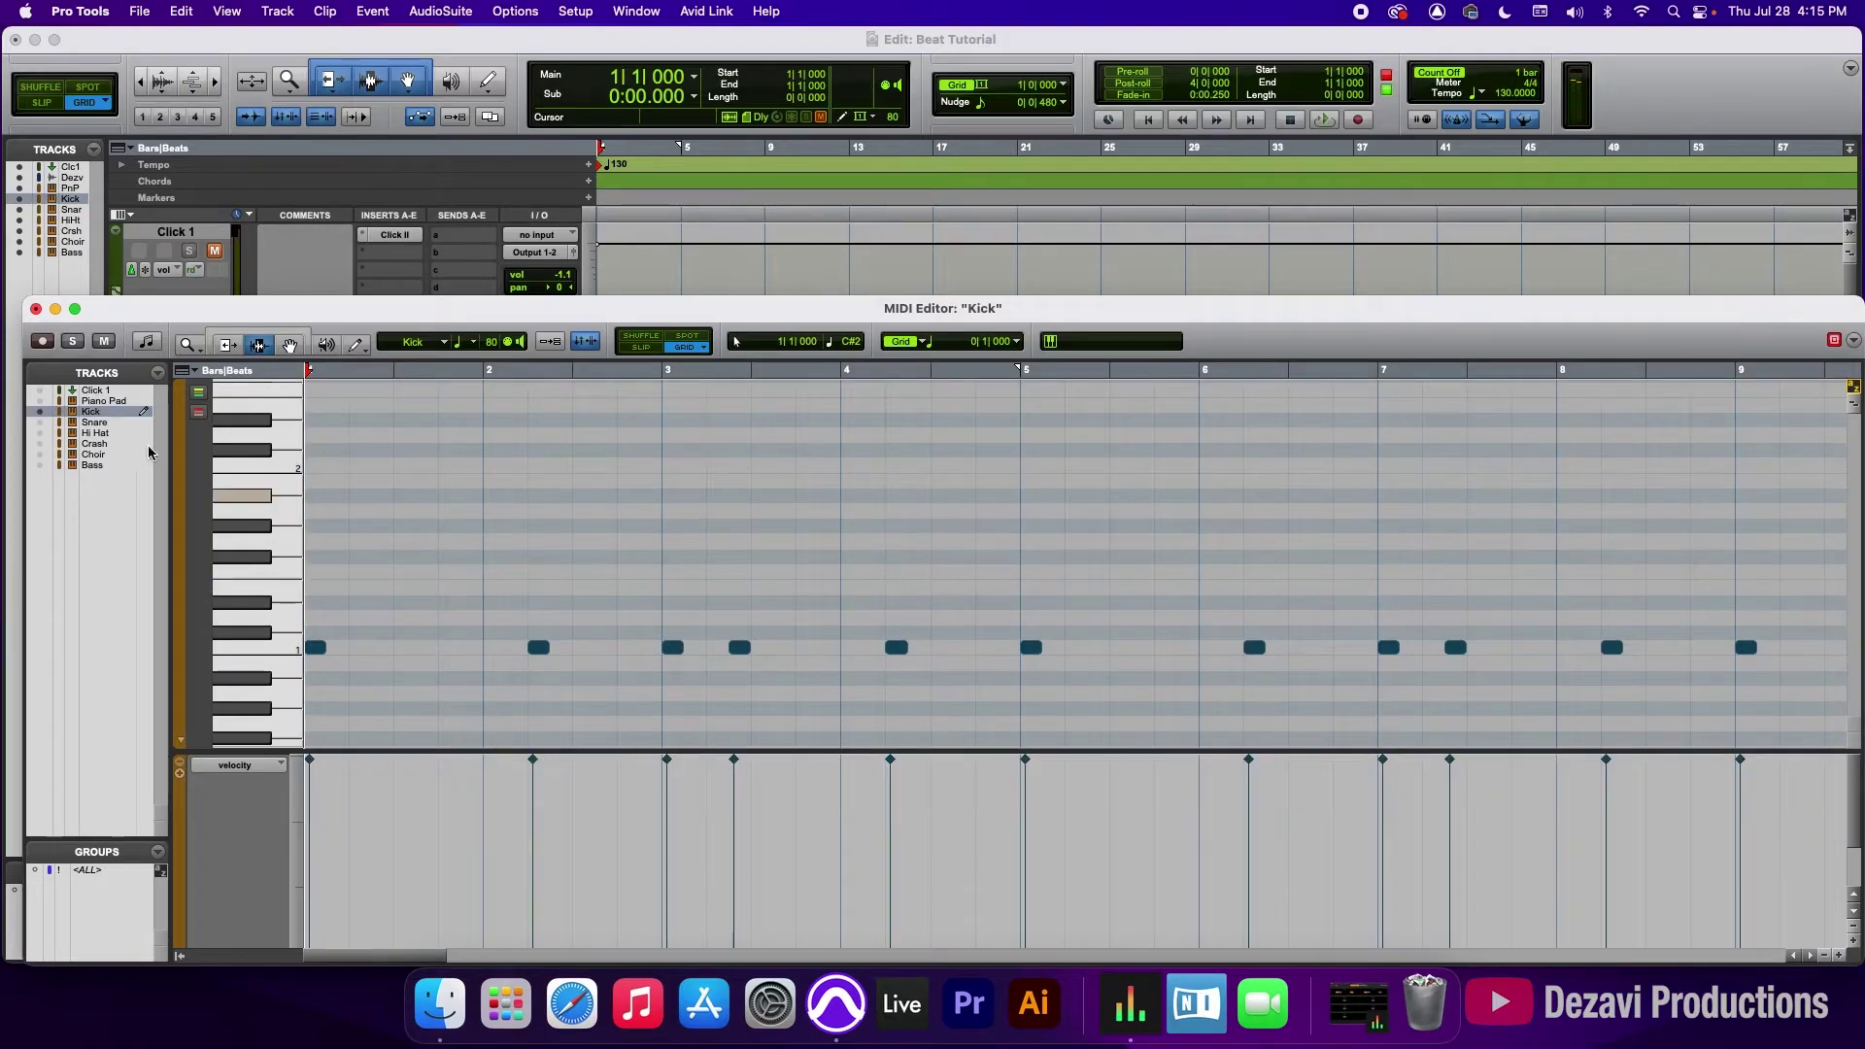
{"action": "left_click", "coordinate": [36, 309]}
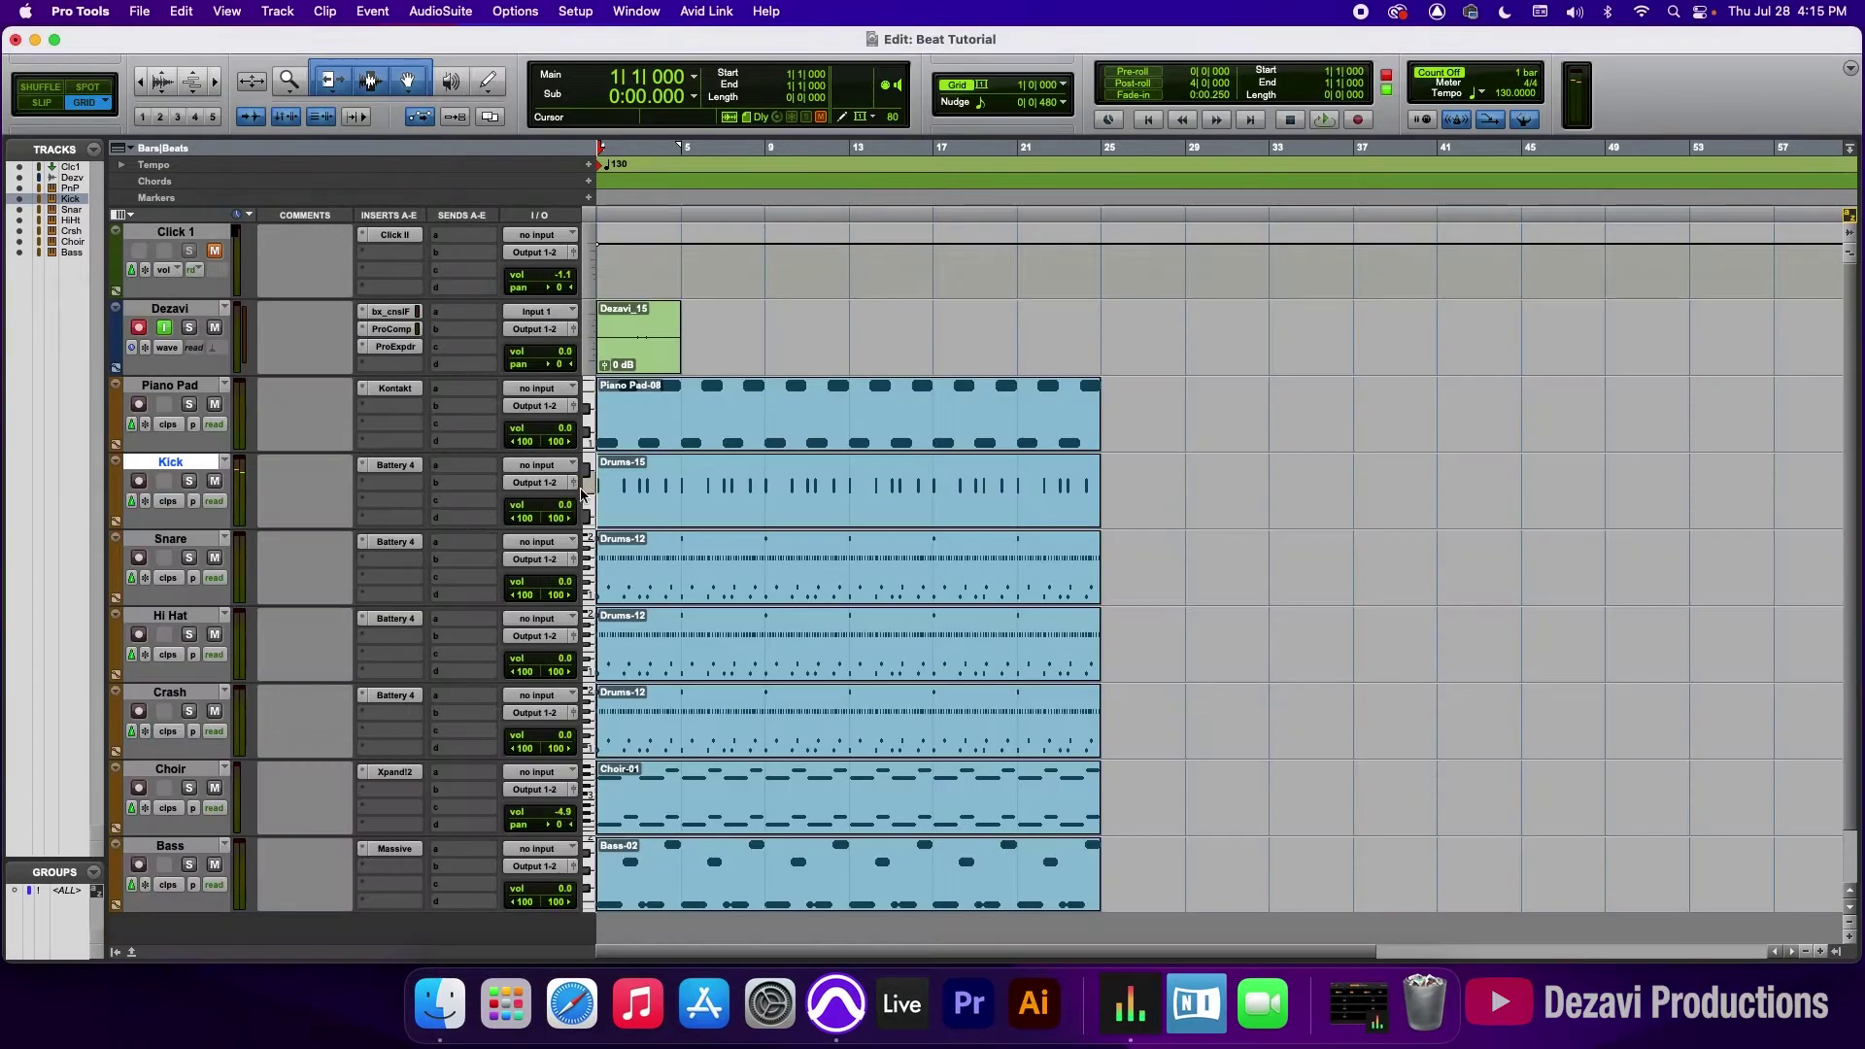
Step: Delete the non-snare notes from the Snare clip, leaving only snare hits
{"action": "double_click", "coordinate": [668, 580]}
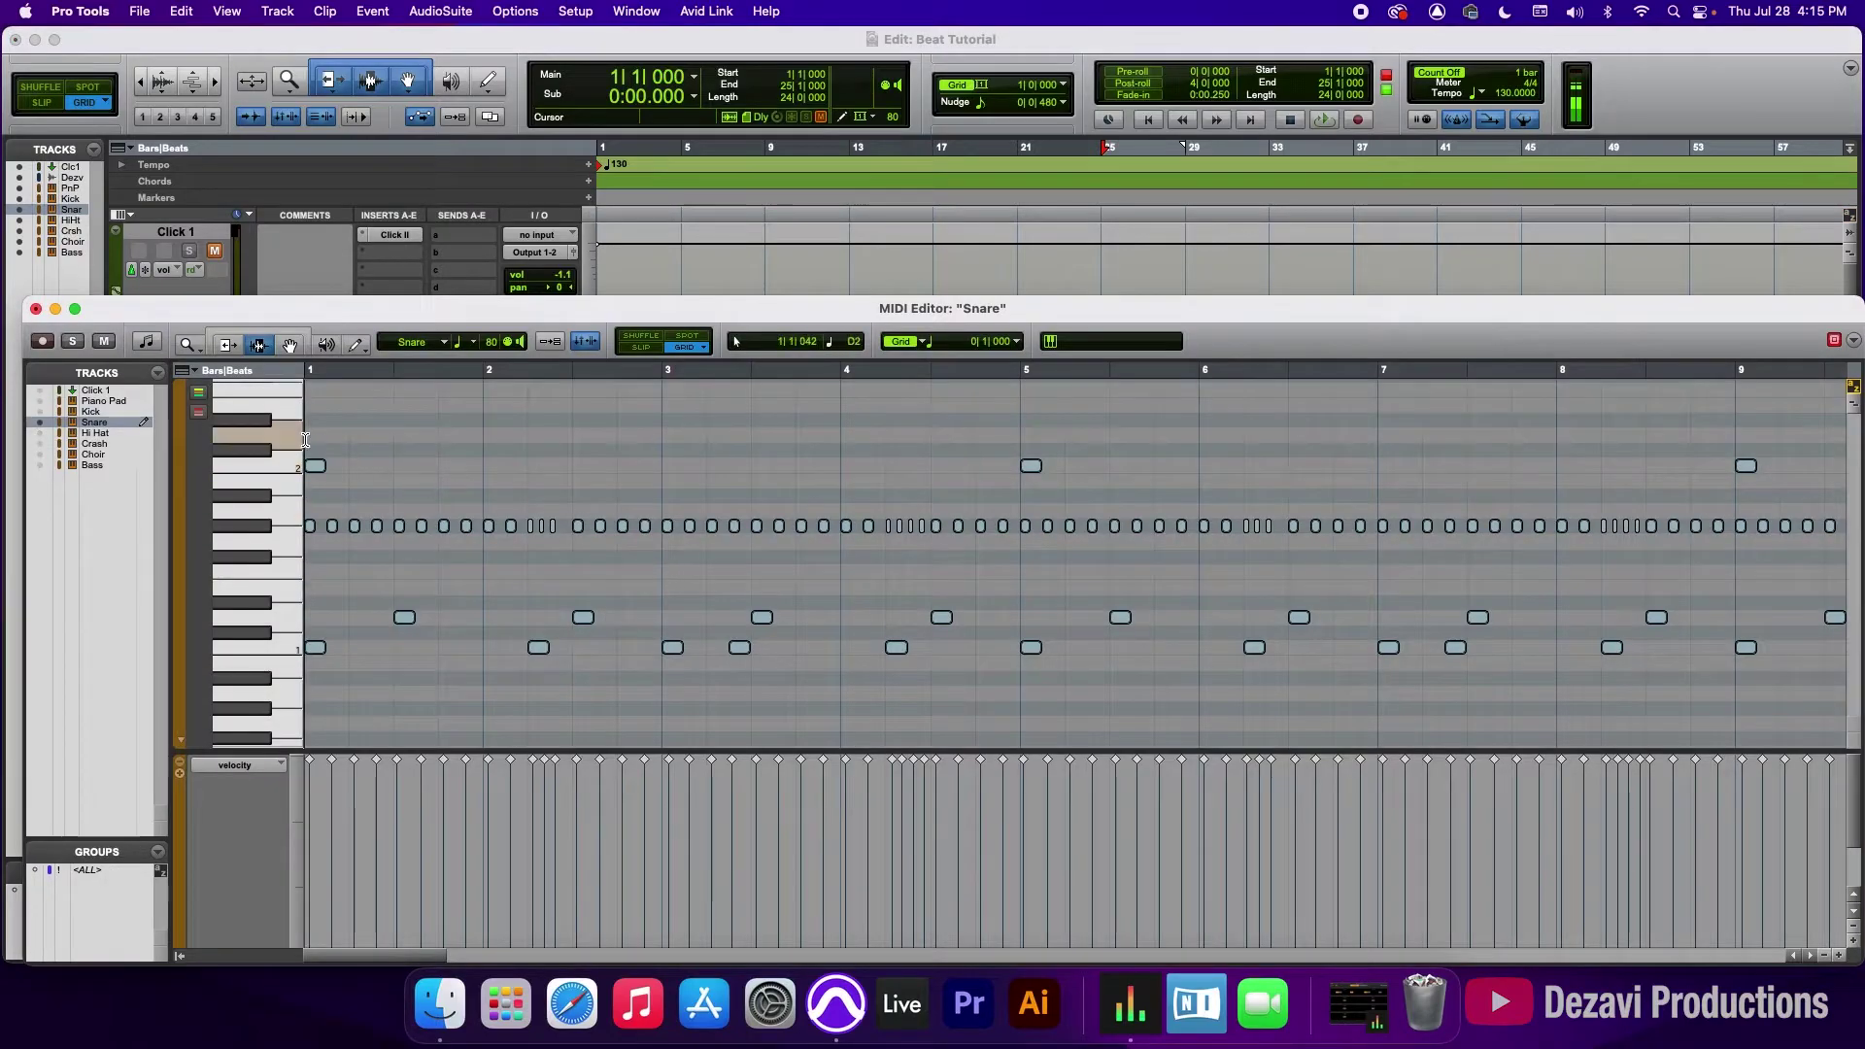
{"action": "left_click_drag", "start_coordinate": [294, 435], "coordinate": [282, 524]}
{"action": "key", "text": "BackSpace"}
{"action": "left_click", "coordinate": [247, 646]}
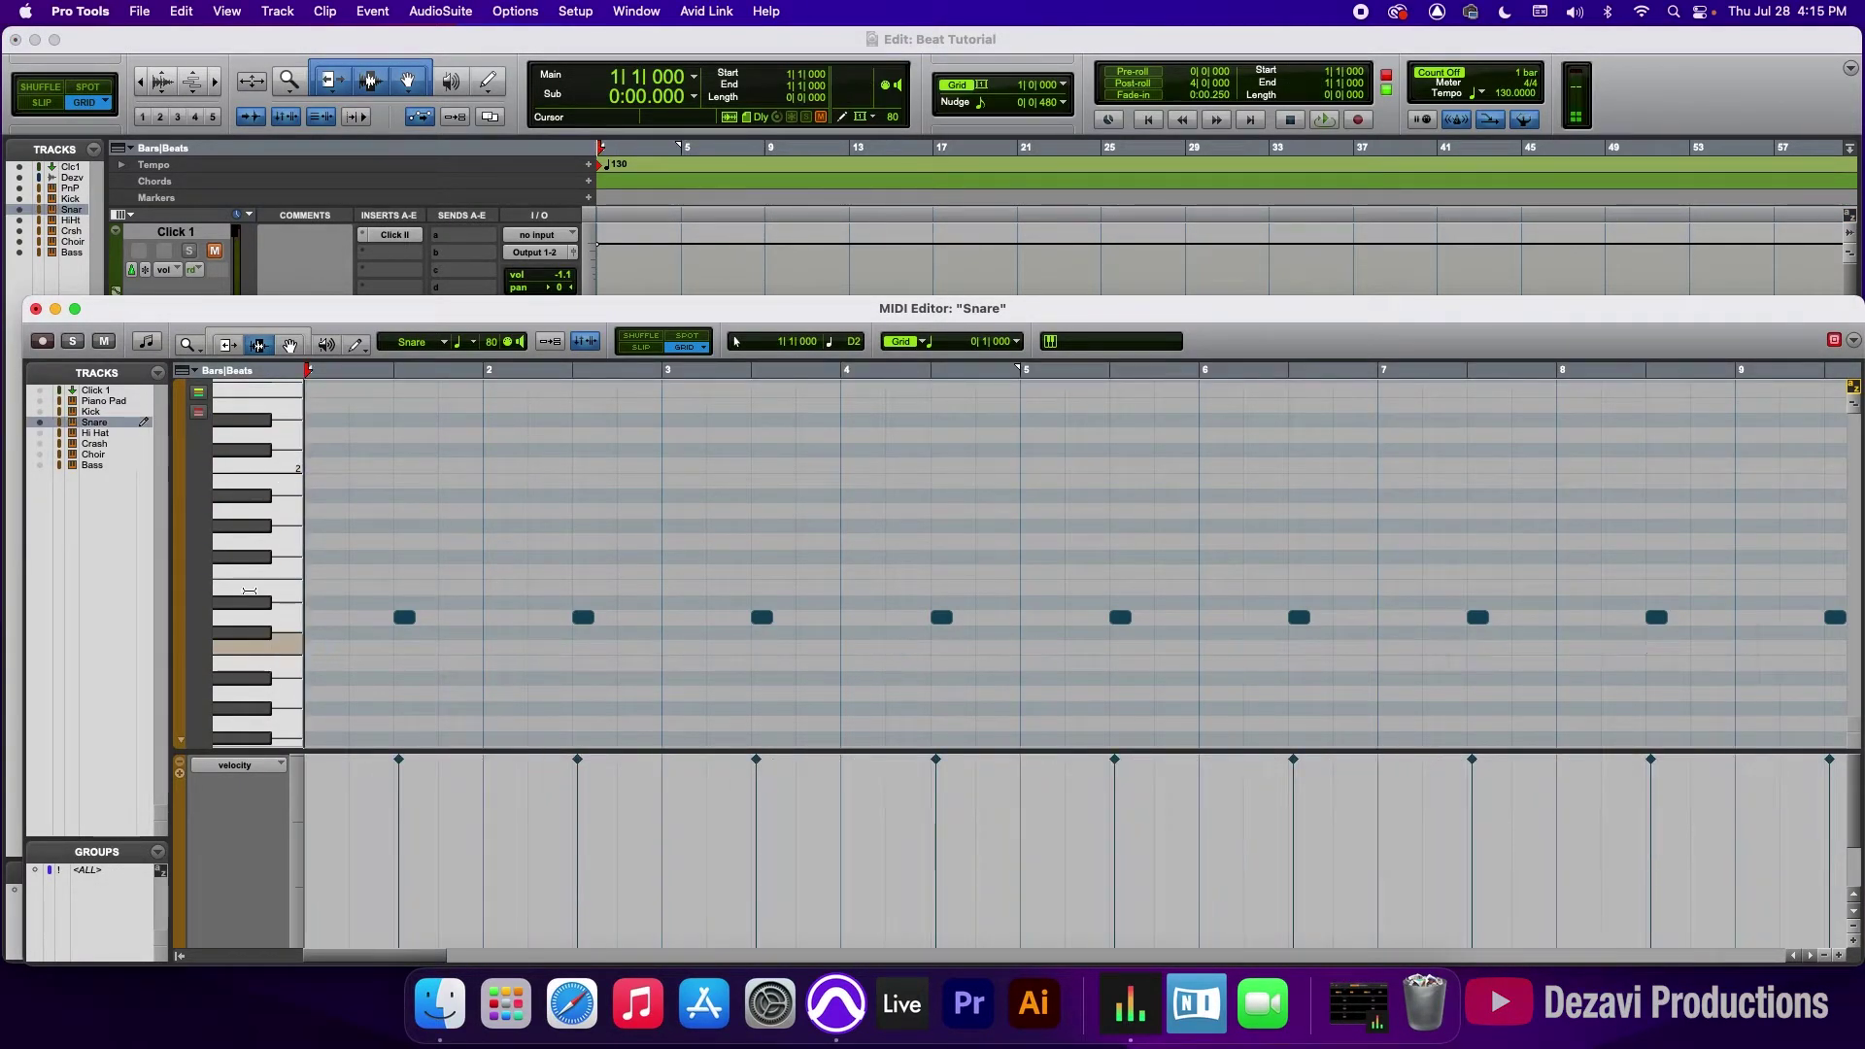
{"action": "key", "text": "BackSpace"}
{"action": "left_click", "coordinate": [37, 309]}
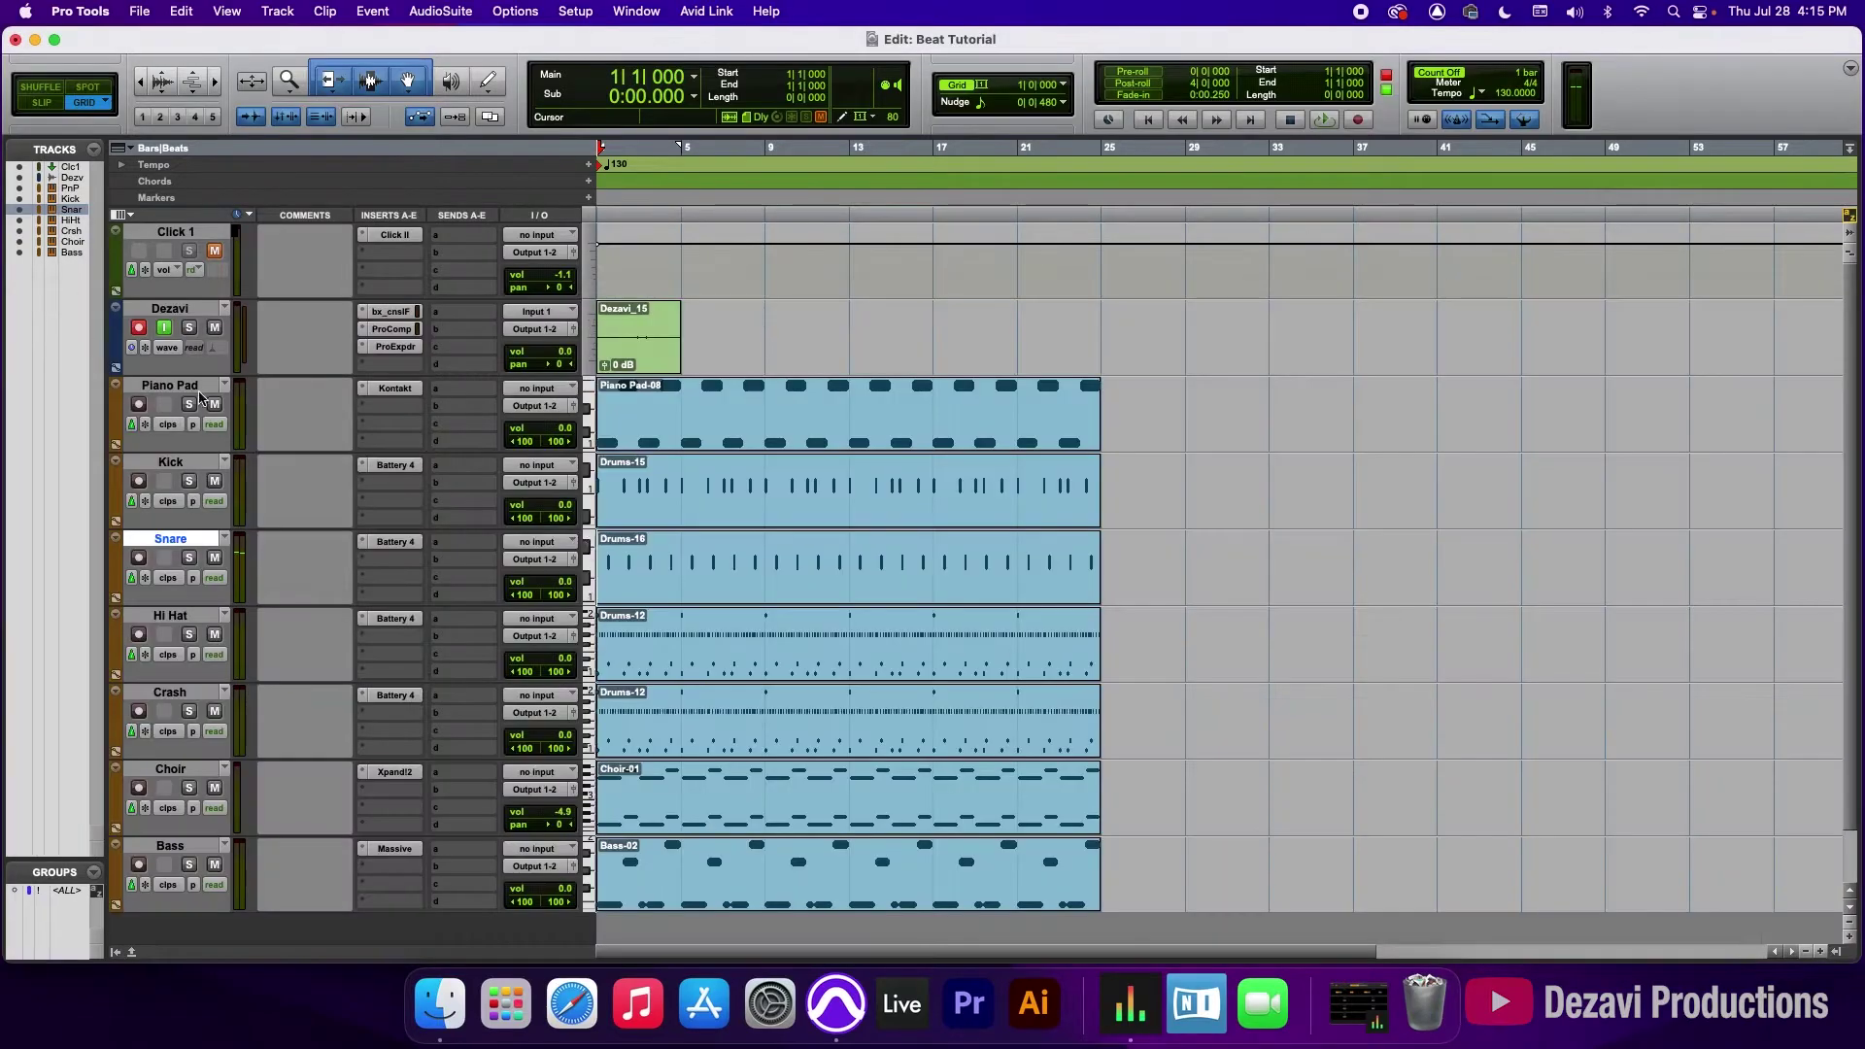
Step: Delete the non-hi-hat notes from the Hi Hat clip, leaving only hi-hat hits
{"action": "double_click", "coordinate": [684, 663]}
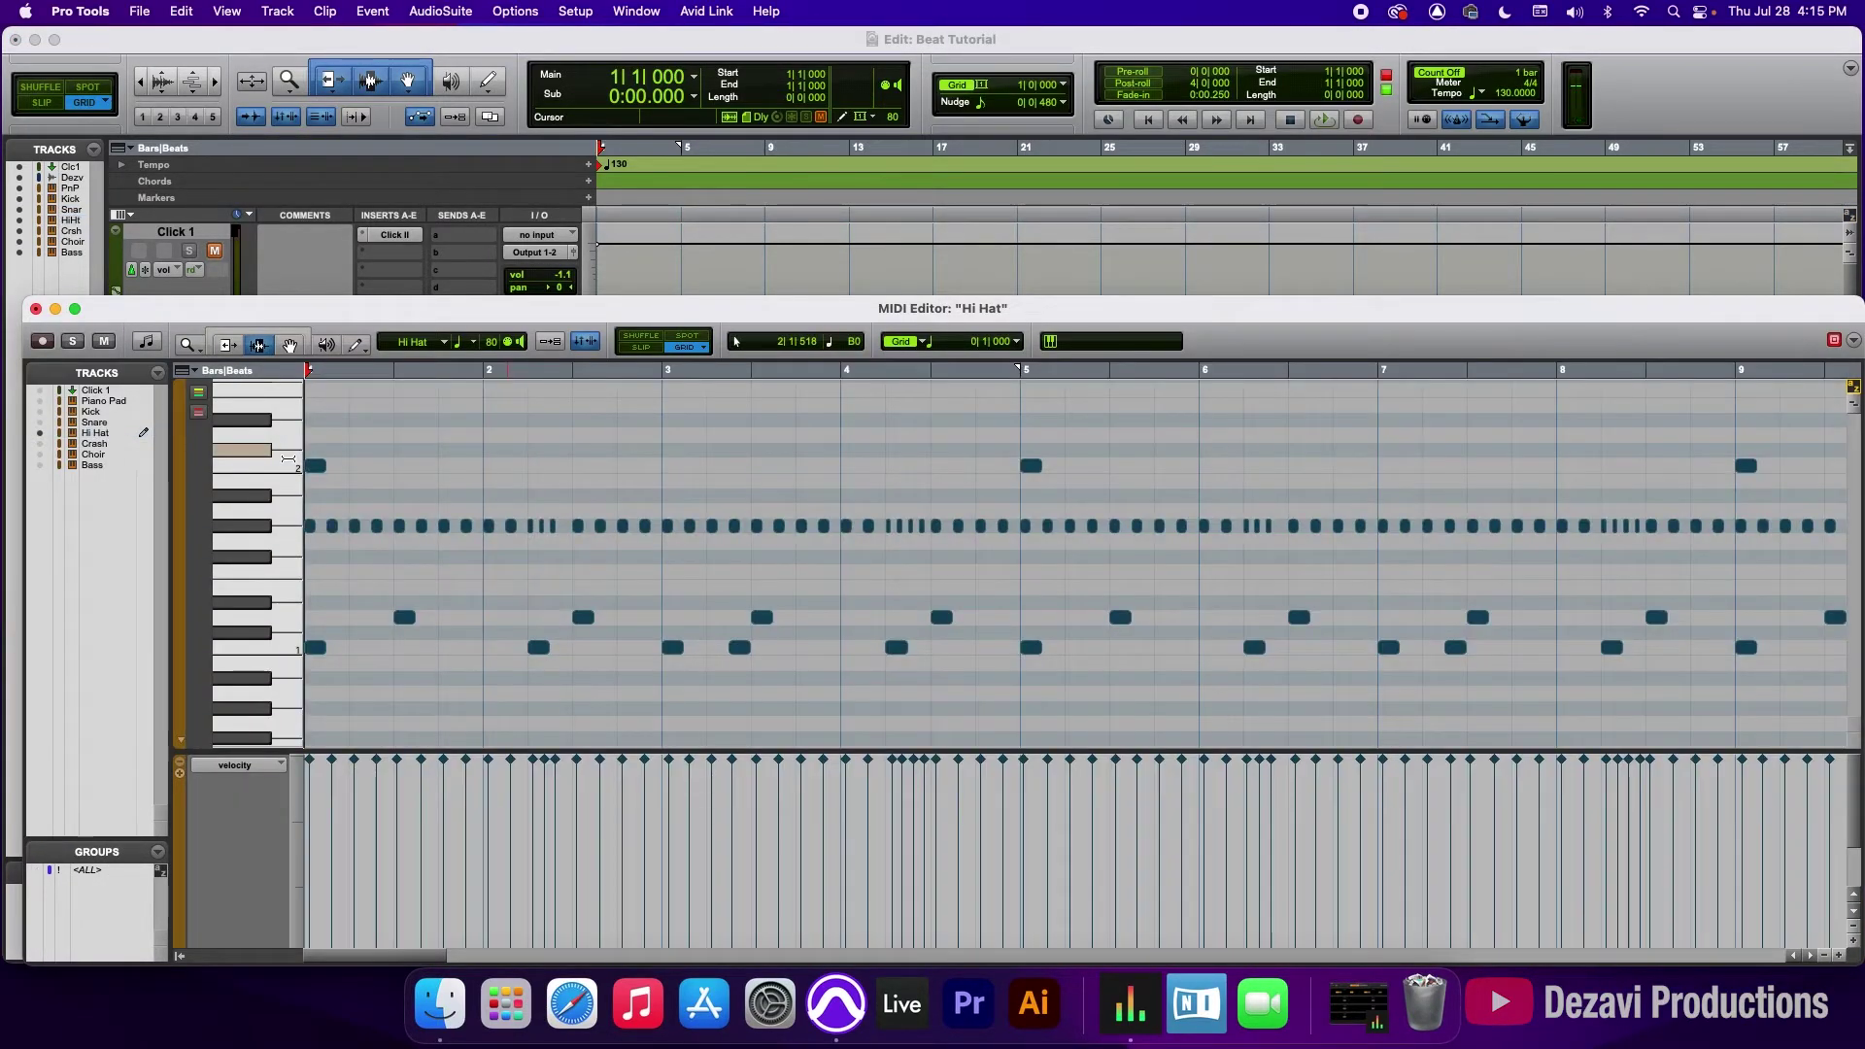
{"action": "left_click", "coordinate": [287, 464]}
{"action": "key", "text": "BackSpace"}
{"action": "left_click", "coordinate": [287, 621]}
{"action": "key", "text": "BackSpace"}
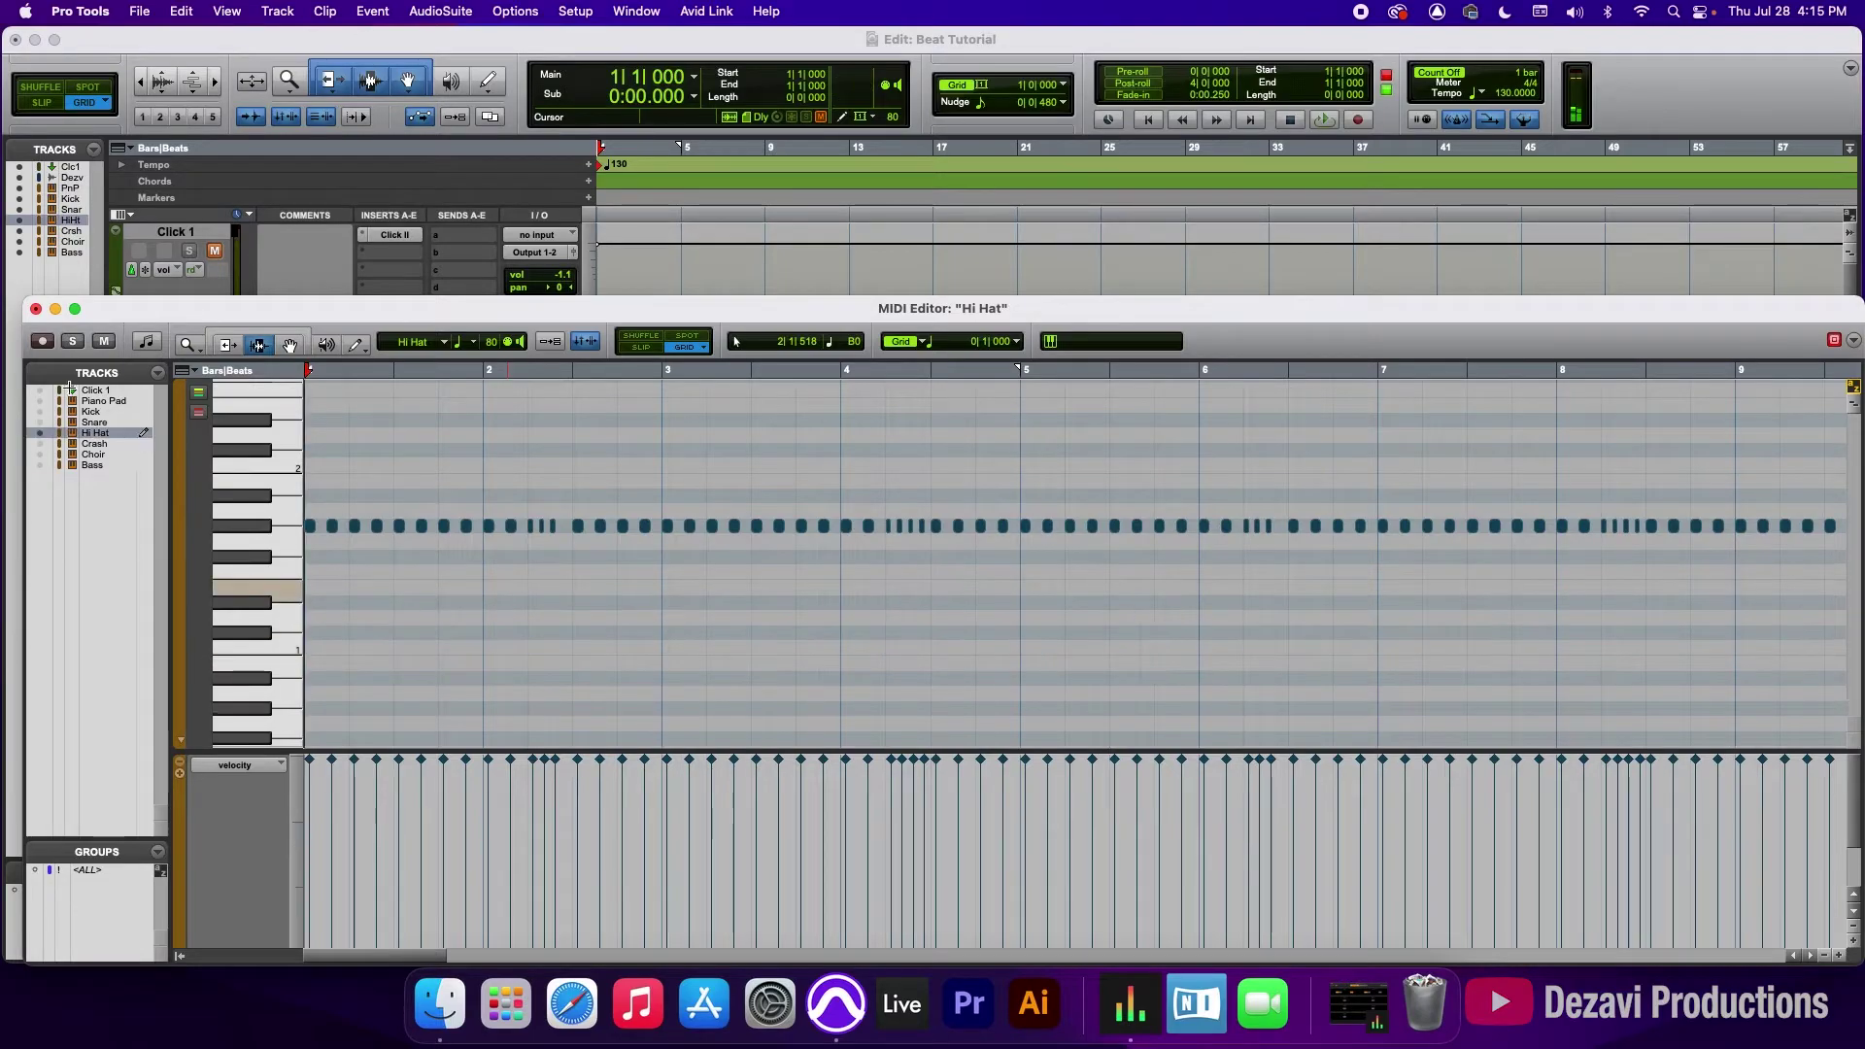
{"action": "left_click", "coordinate": [36, 308]}
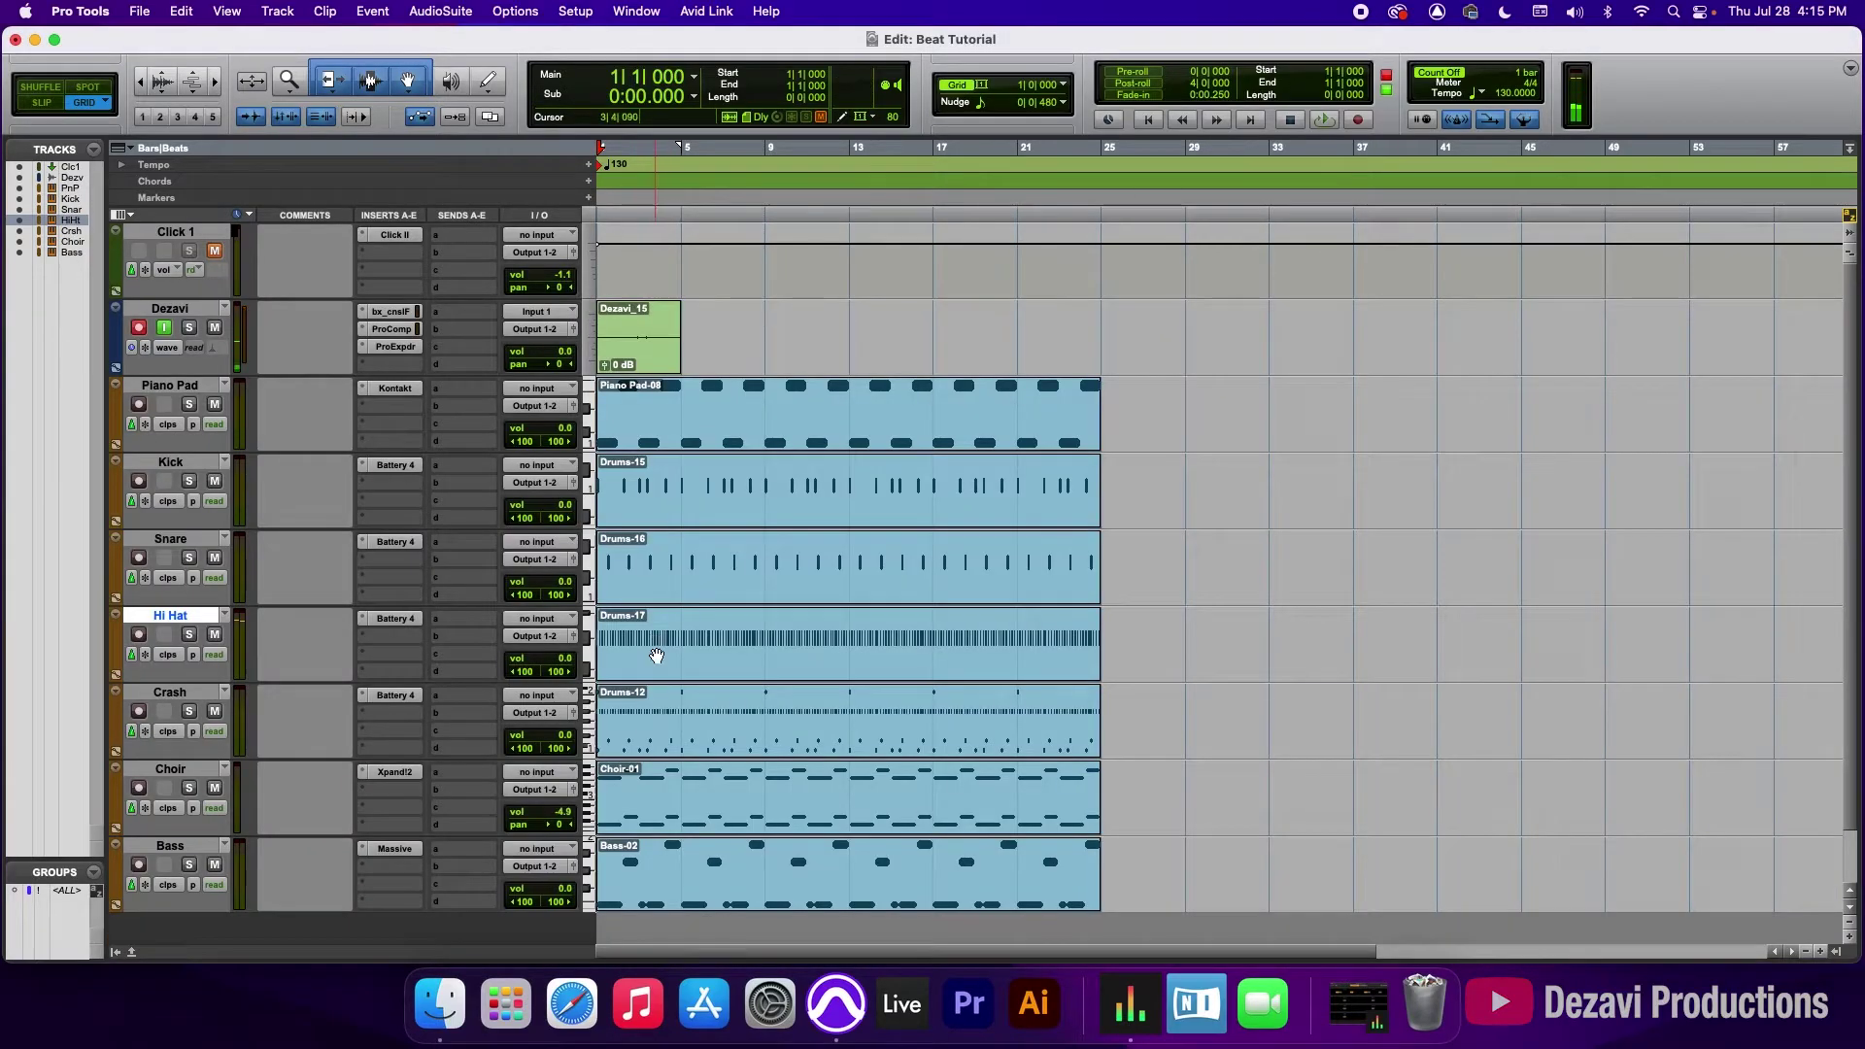
Step: Strip the Crash clip down to its crash hits and start playback
{"action": "double_click", "coordinate": [658, 733]}
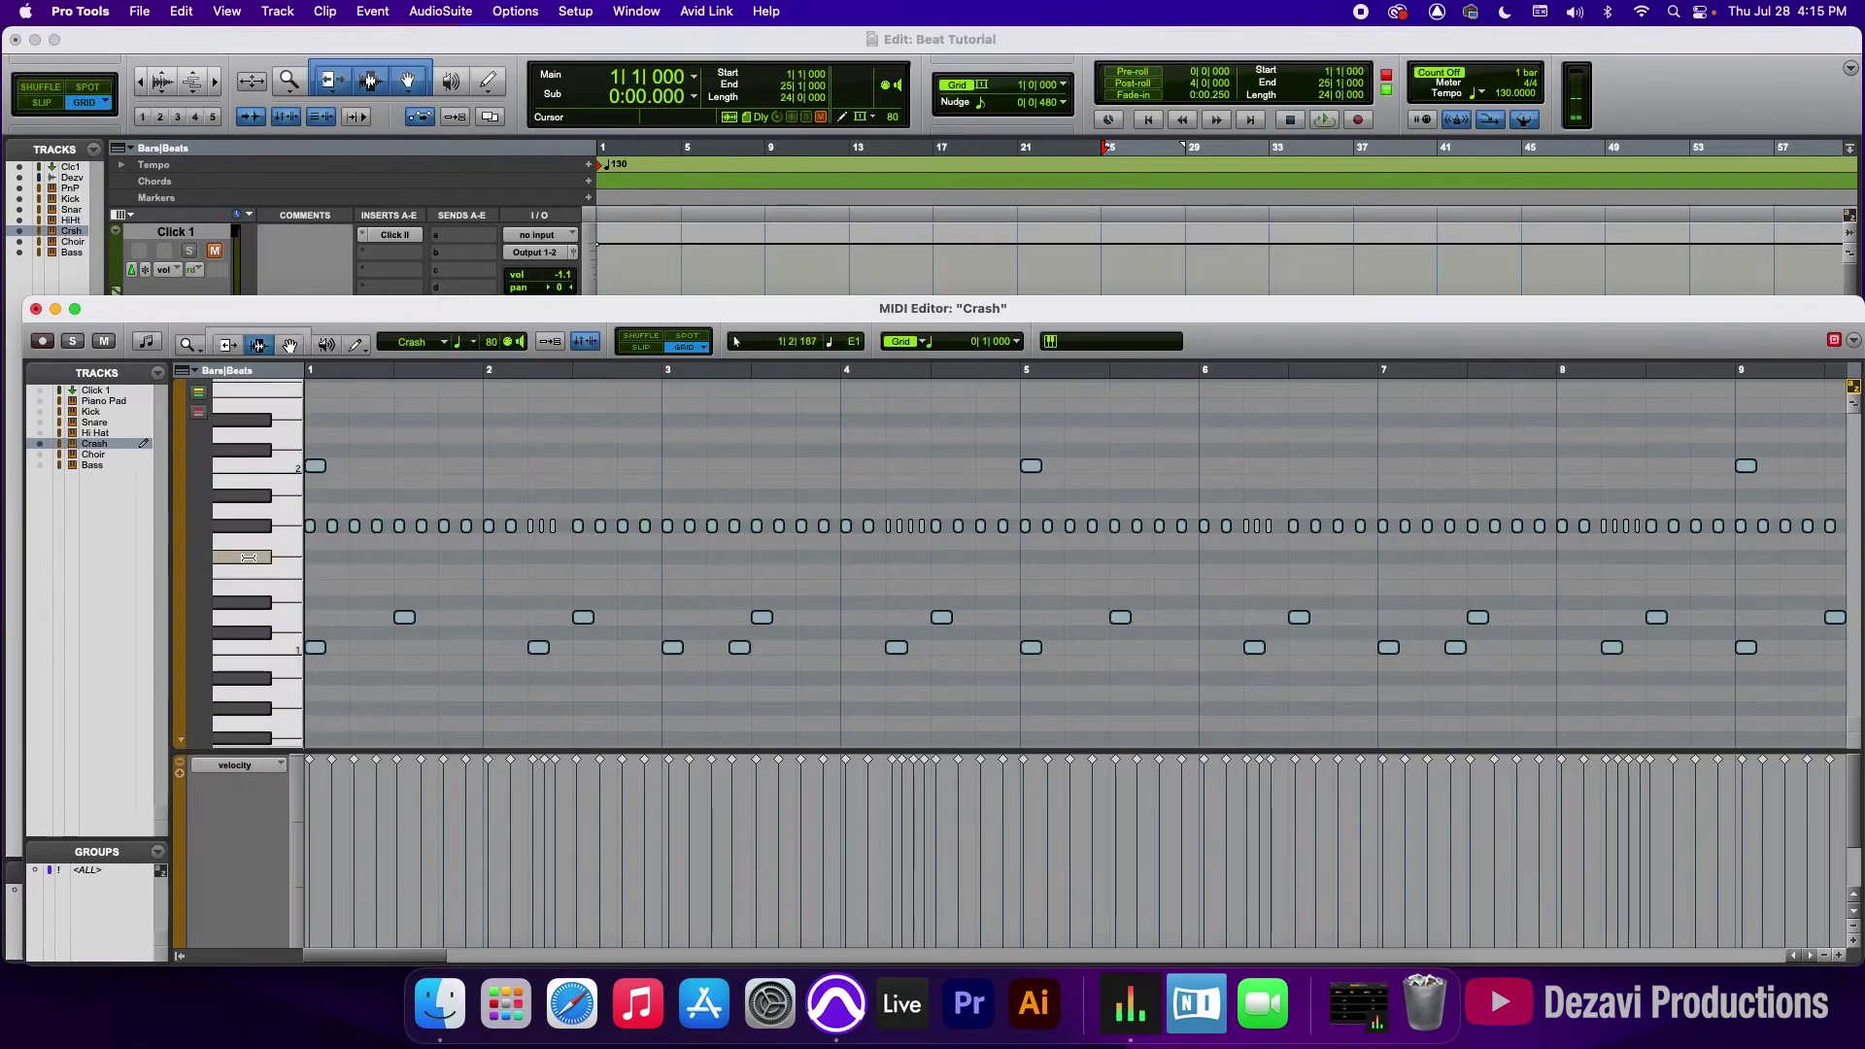
{"action": "left_click", "coordinate": [249, 525]}
{"action": "key", "text": "BackSpace"}
{"action": "left_click", "coordinate": [248, 617]}
{"action": "key", "text": "BackSpace"}
{"action": "left_click", "coordinate": [249, 644]}
{"action": "key", "text": "BackSpace"}
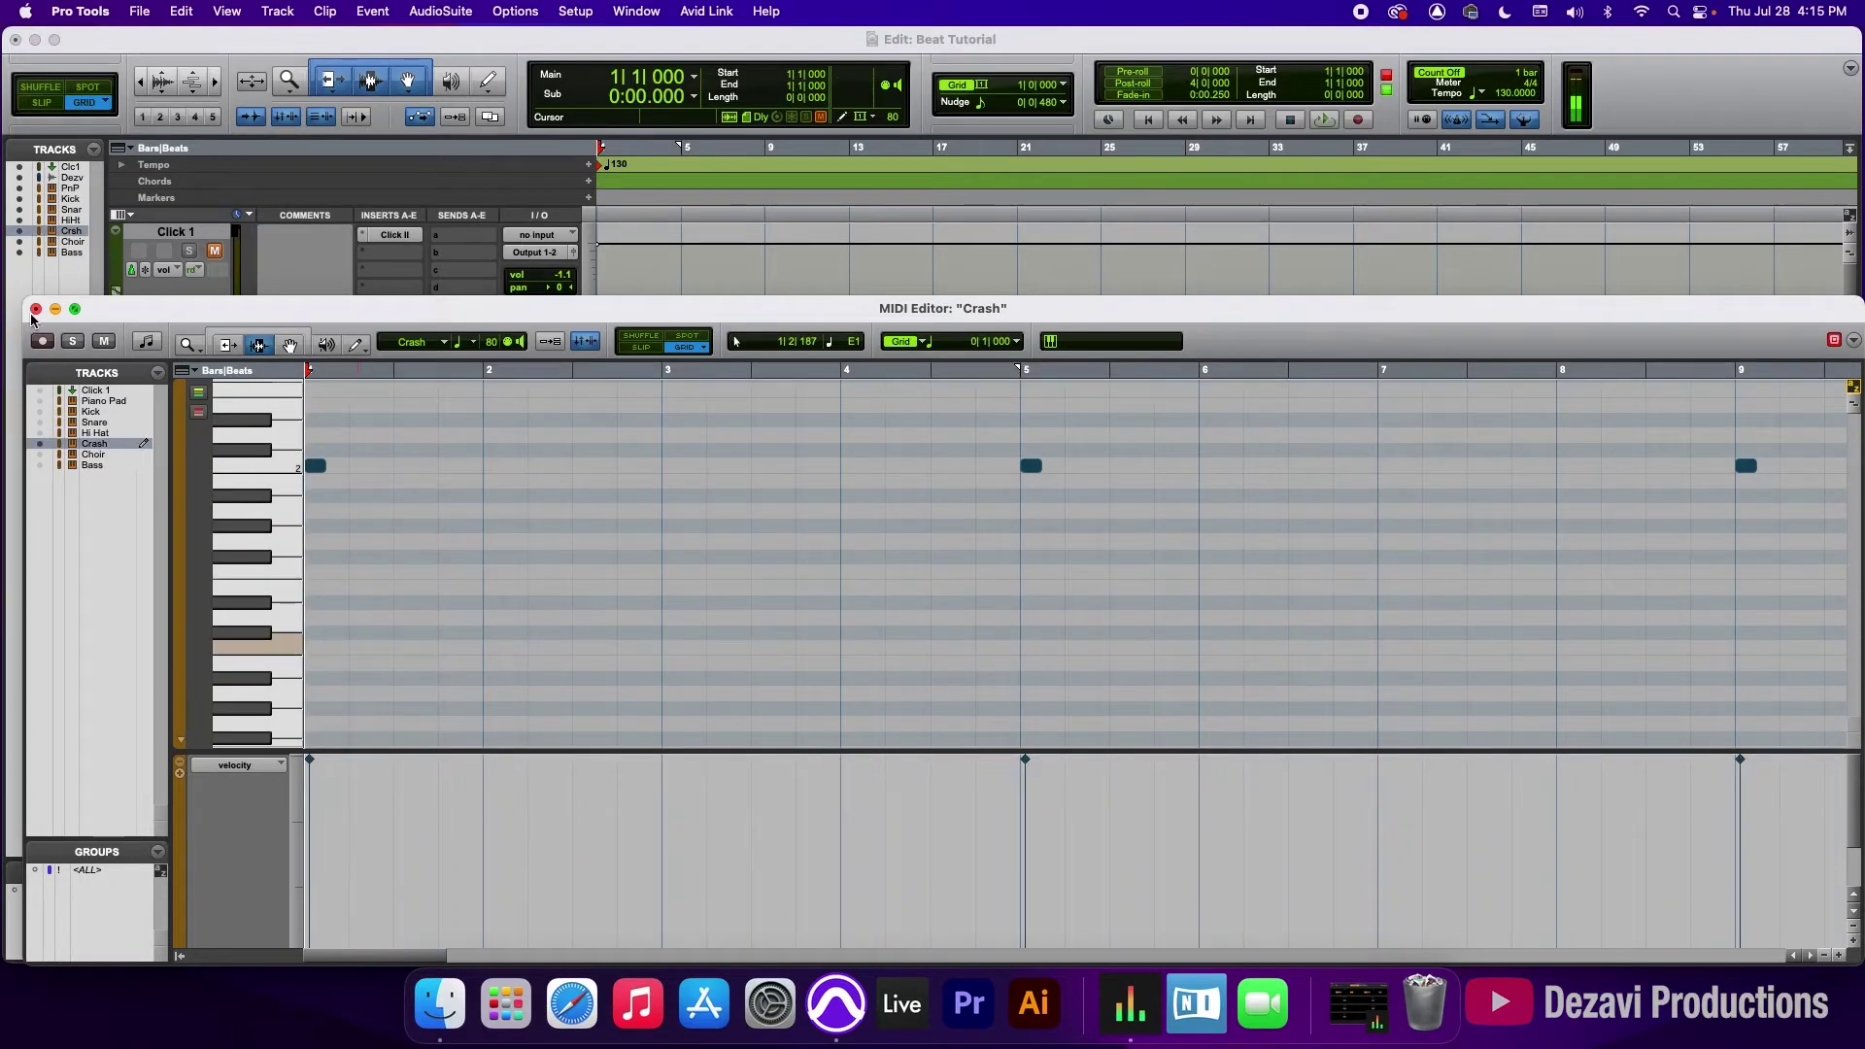
{"action": "left_click", "coordinate": [35, 309]}
{"action": "key", "text": "space"}
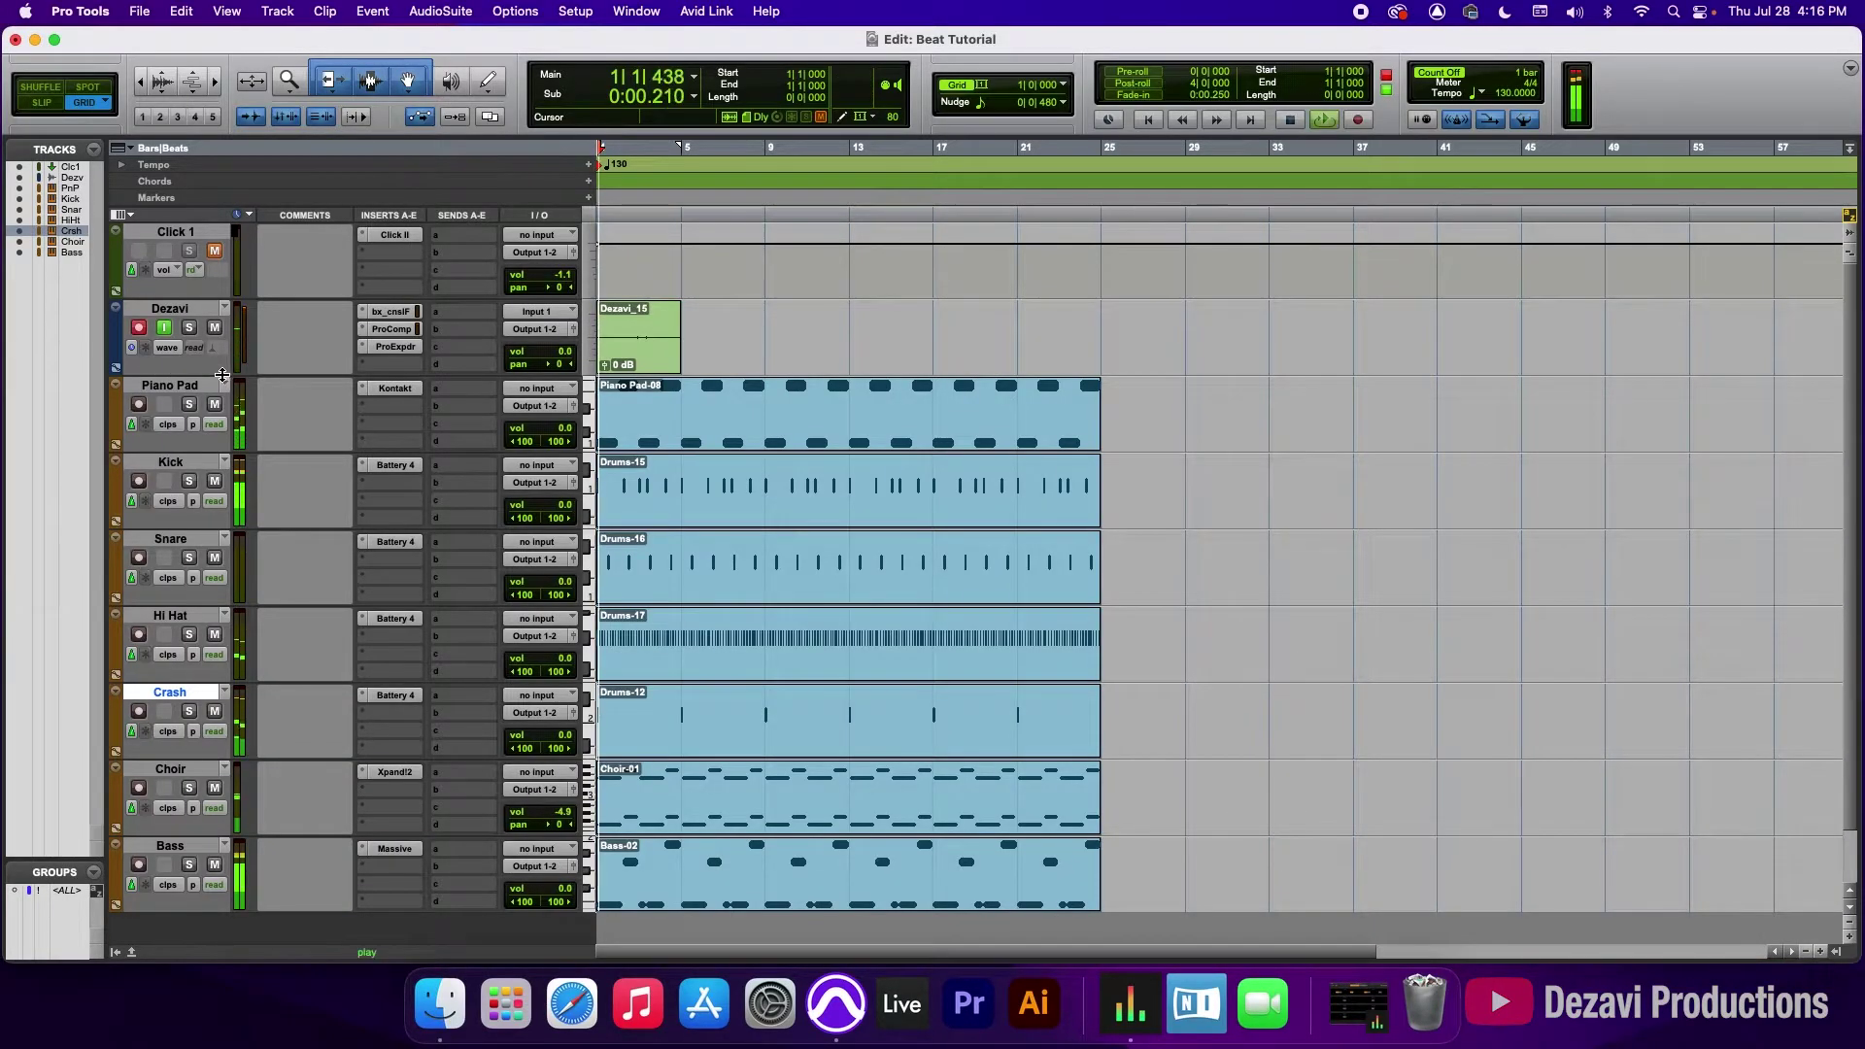
Step: Jump playback to bars 13 and 17, stop, and return the playhead to bar 1
{"action": "left_click", "coordinate": [852, 176]}
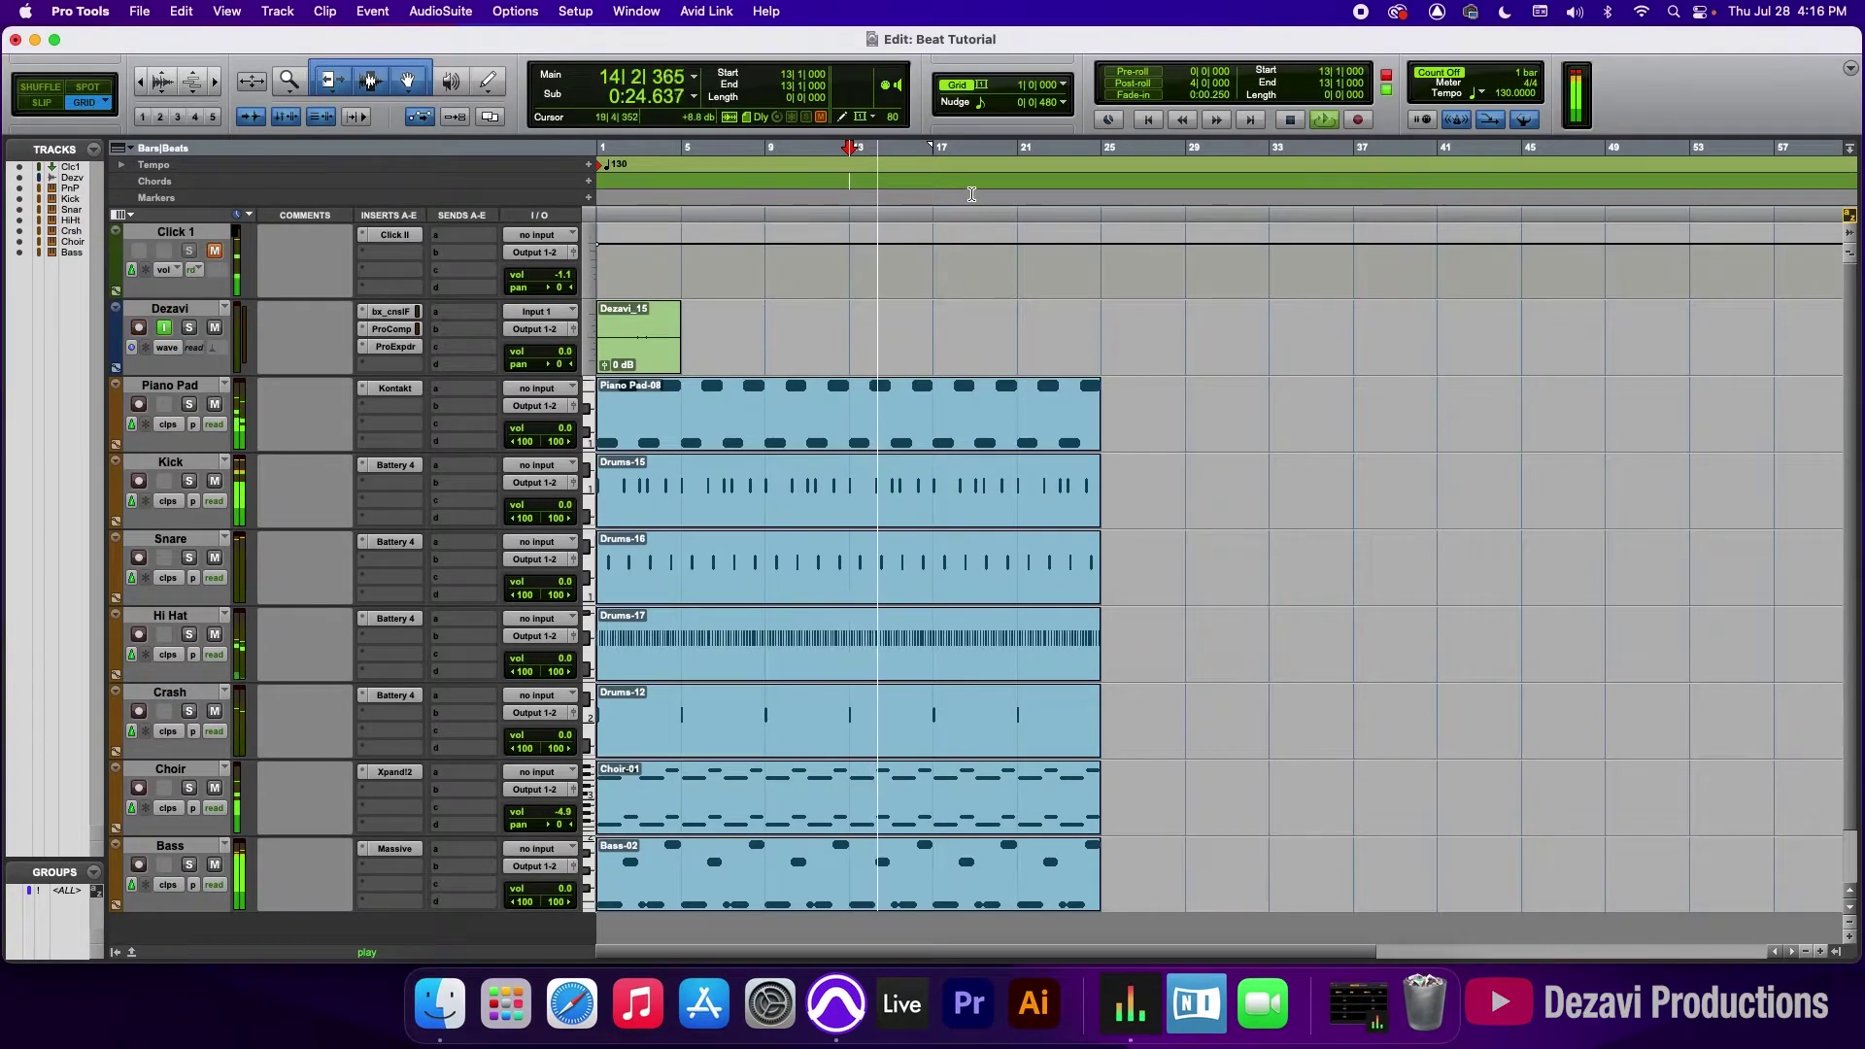
{"action": "left_click", "coordinate": [944, 243]}
{"action": "key", "text": "space"}
{"action": "key", "text": "Return"}
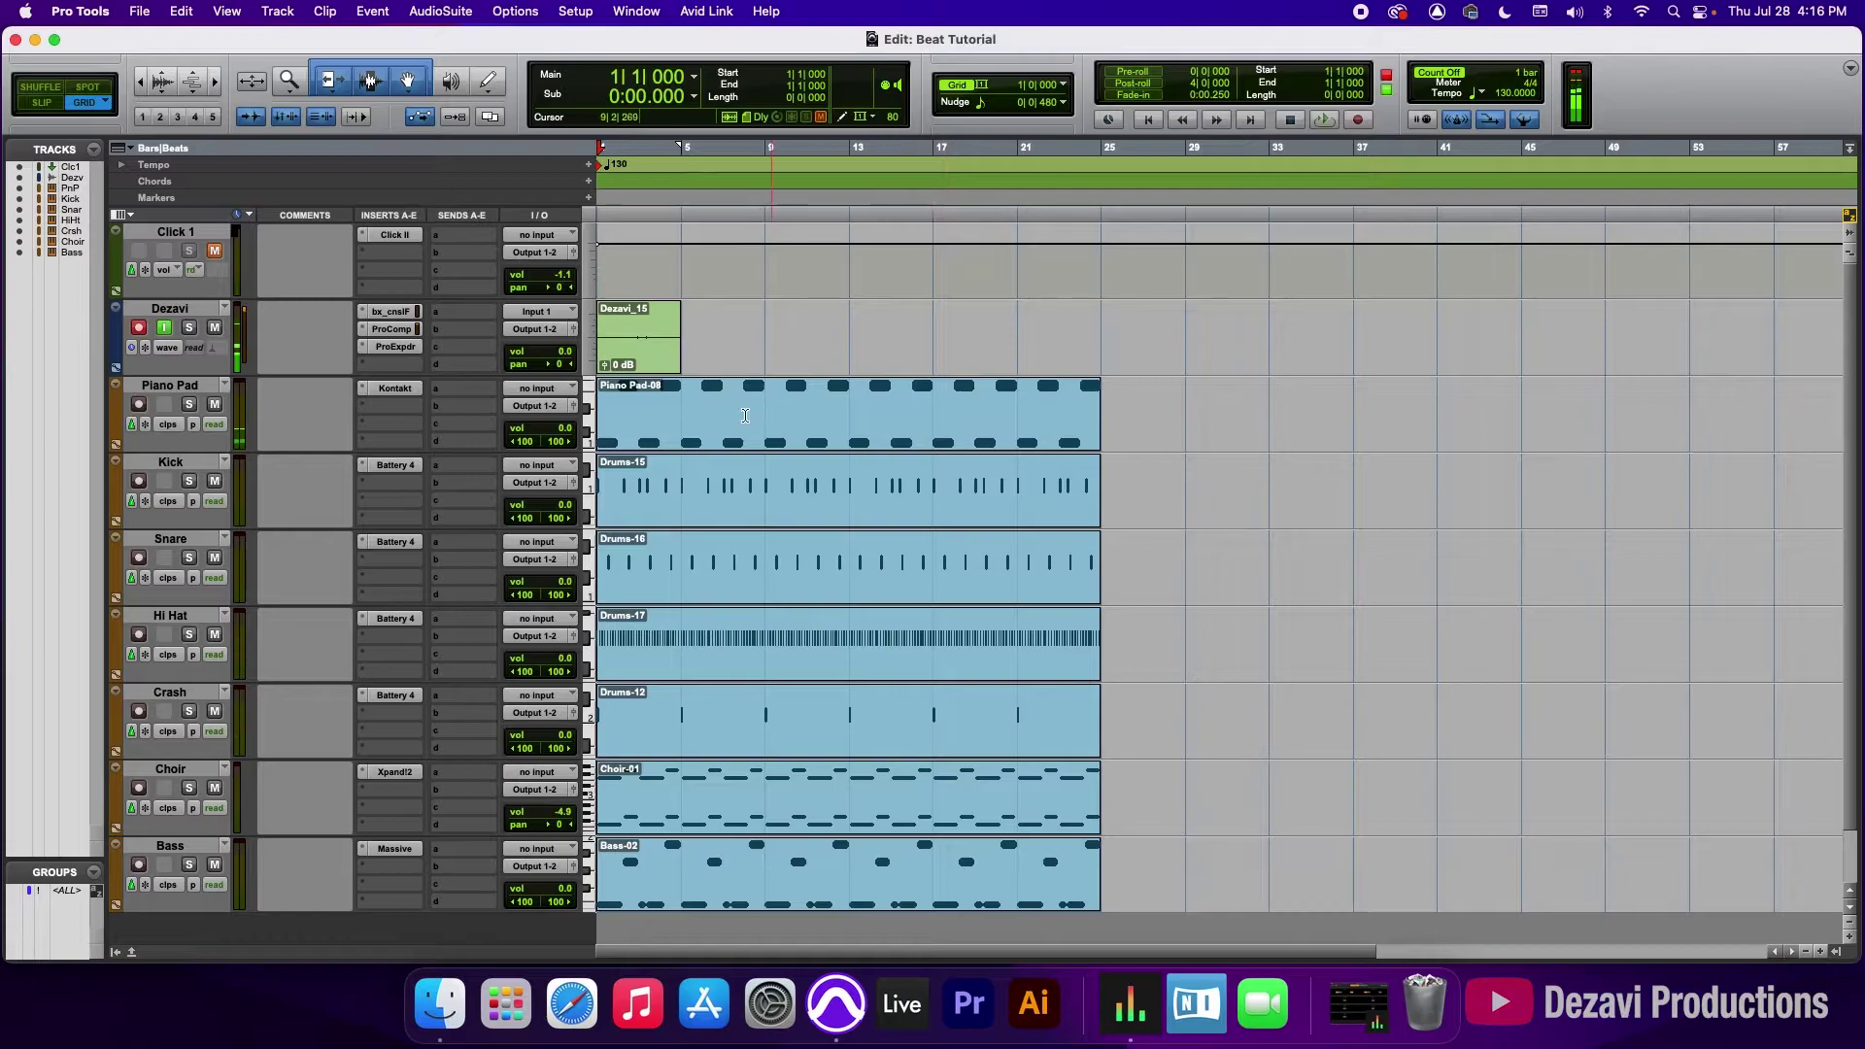
{"action": "scroll", "coordinate": [312, 610], "scroll_direction": "down", "scroll_amount": 2}
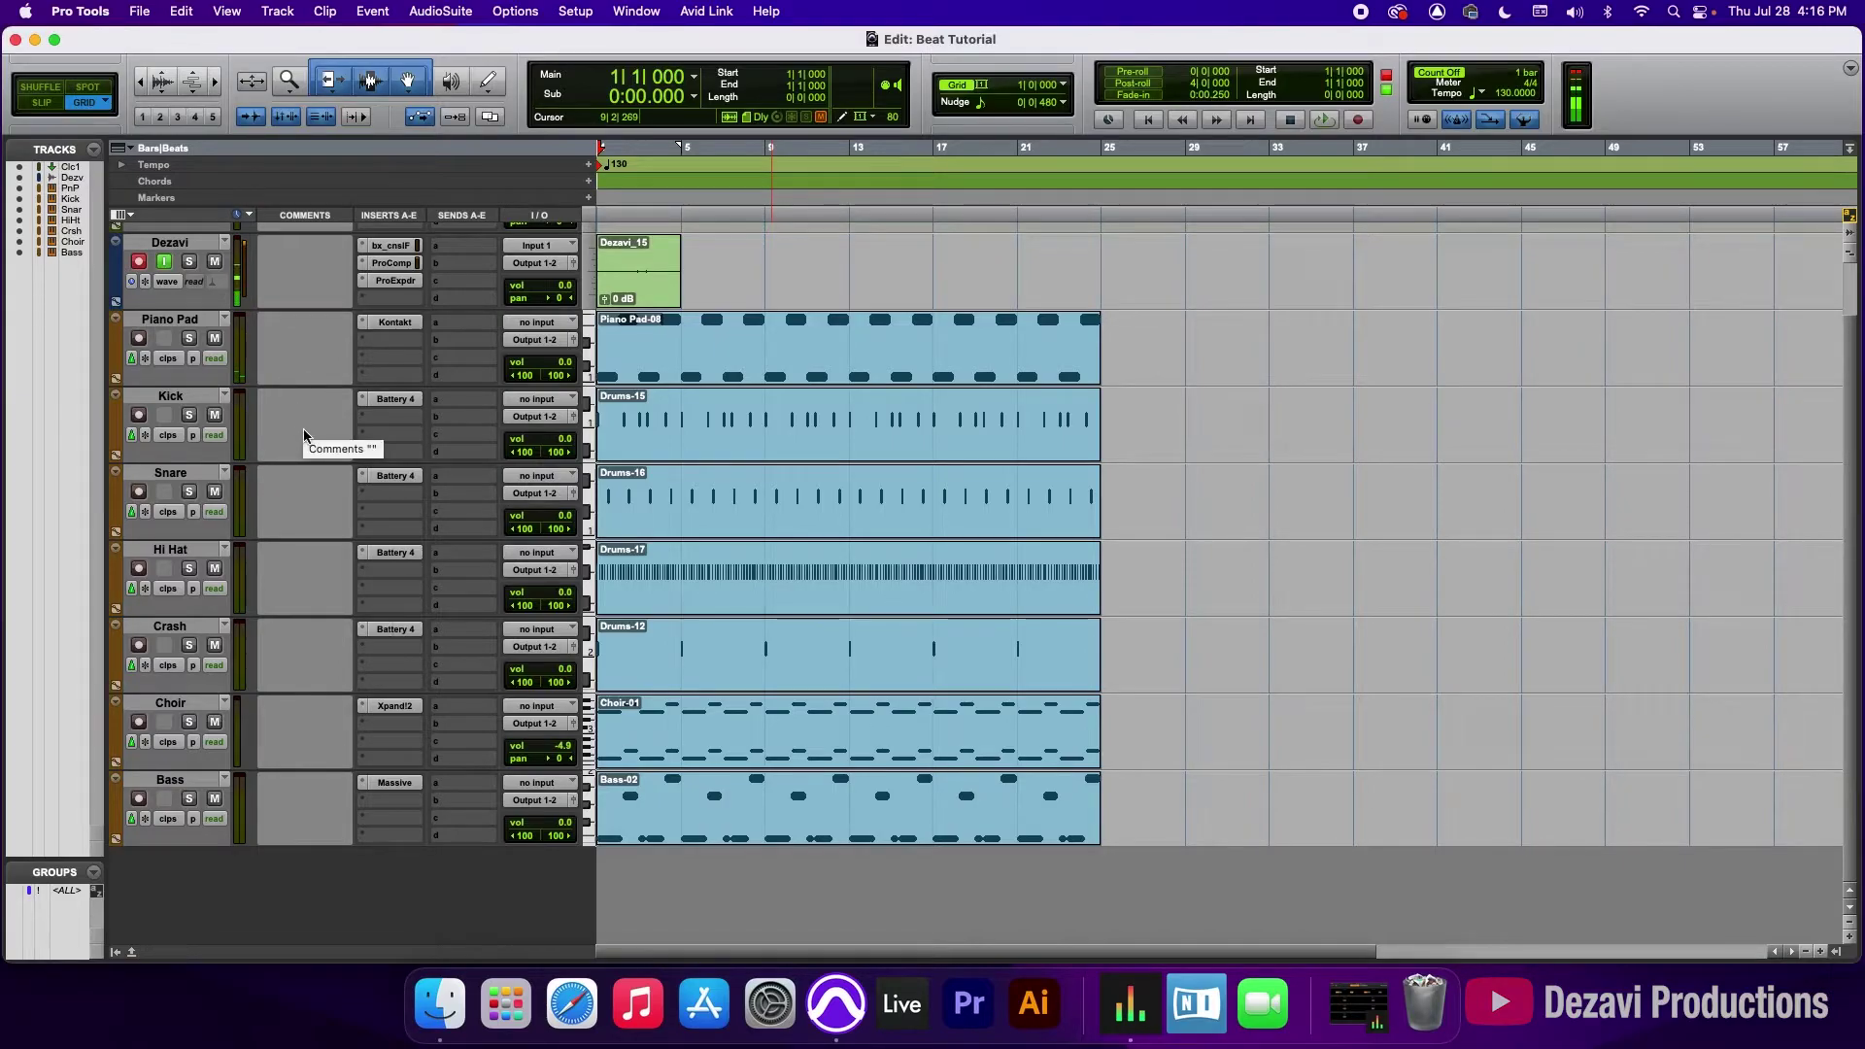
Step: Move the Choir track below the Bass track at the bottom of the session
{"action": "left_click_drag", "start_coordinate": [197, 704], "coordinate": [190, 855]}
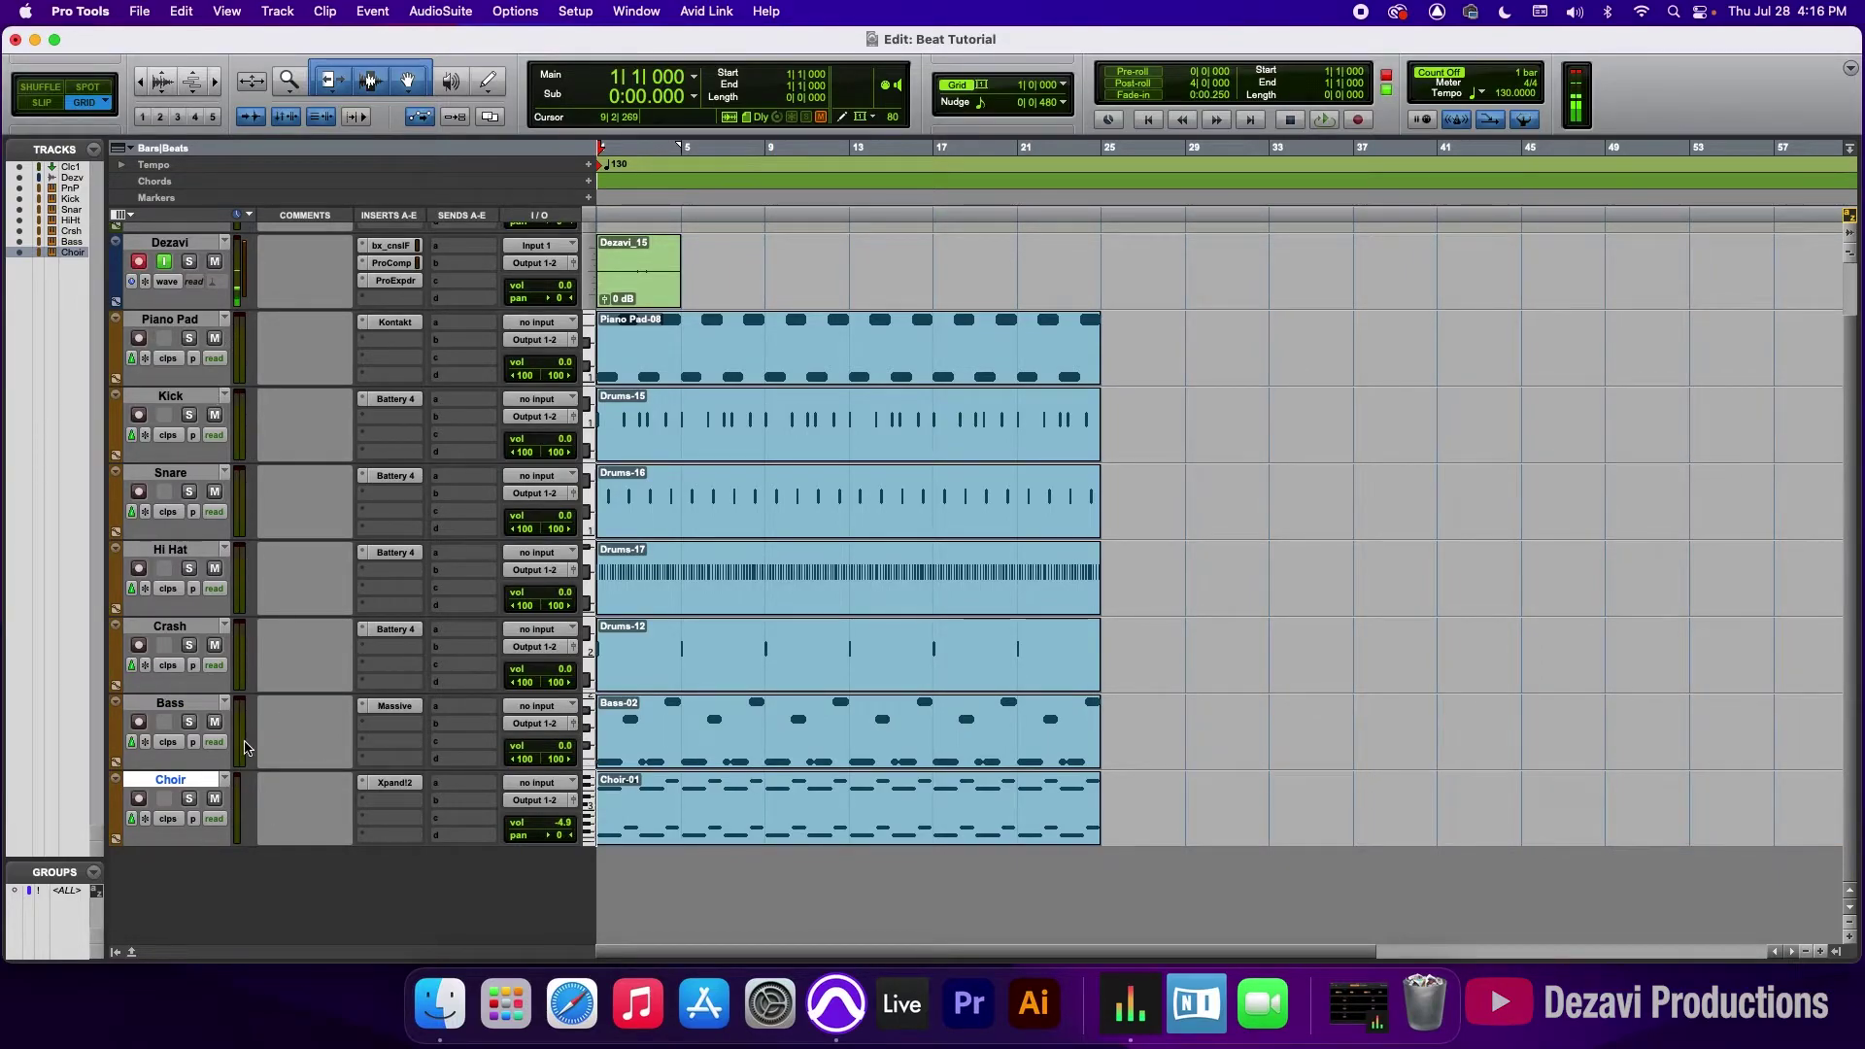
Step: Create a new stereo audio track, Audio 1, from the Track > New dialog
{"action": "left_click", "coordinate": [277, 12]}
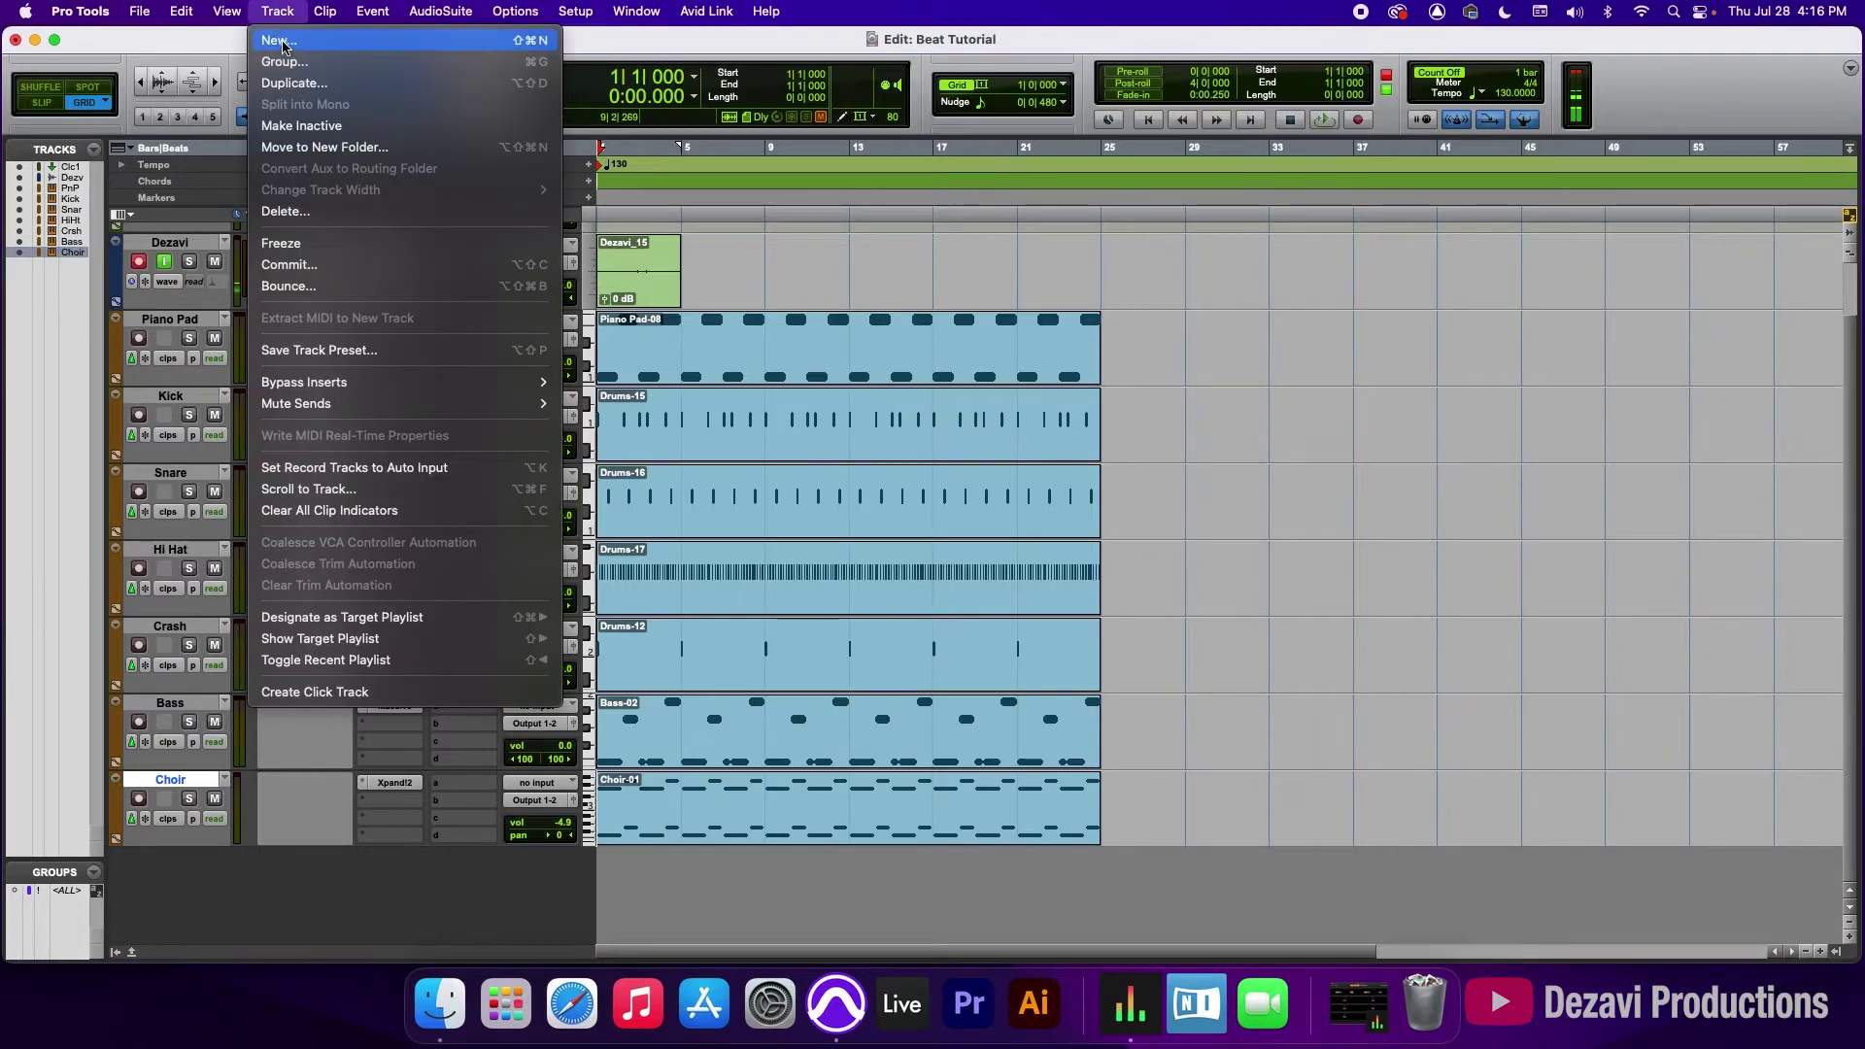
{"action": "left_click", "coordinate": [283, 40]}
{"action": "left_click", "coordinate": [715, 354]}
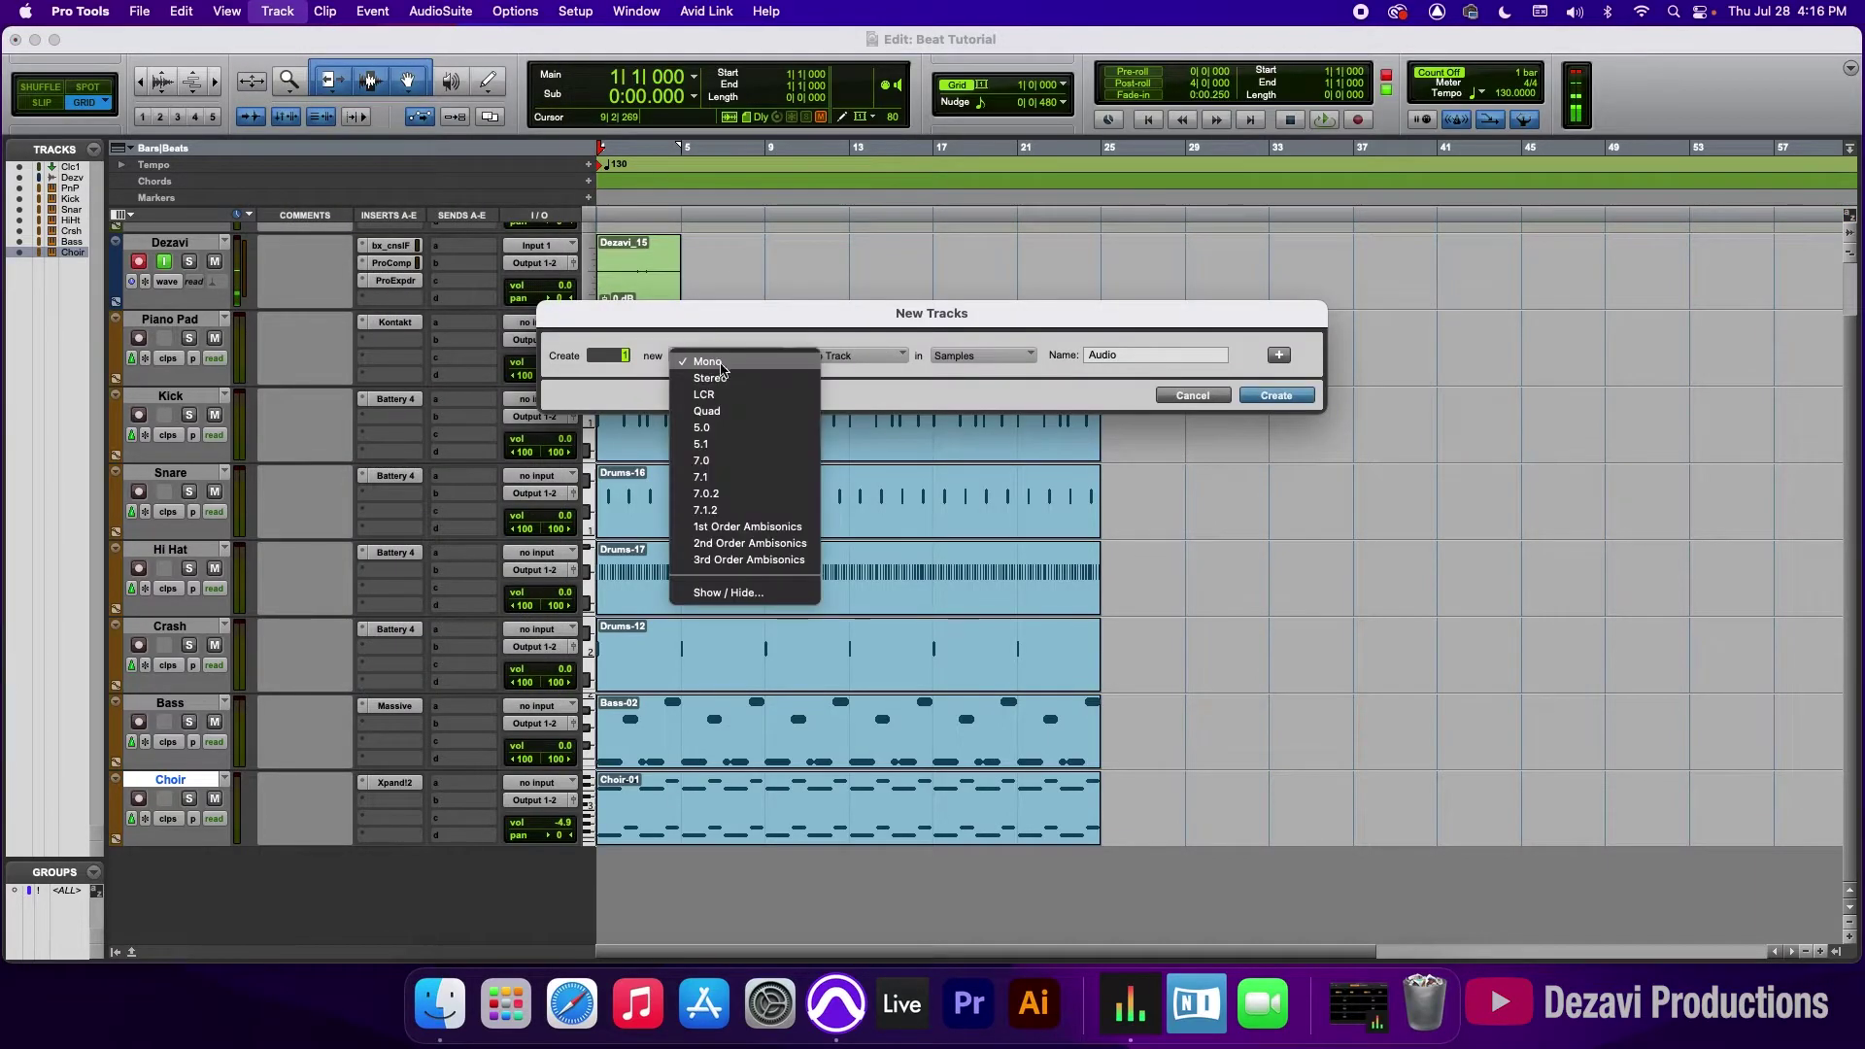
{"action": "left_click", "coordinate": [720, 377]}
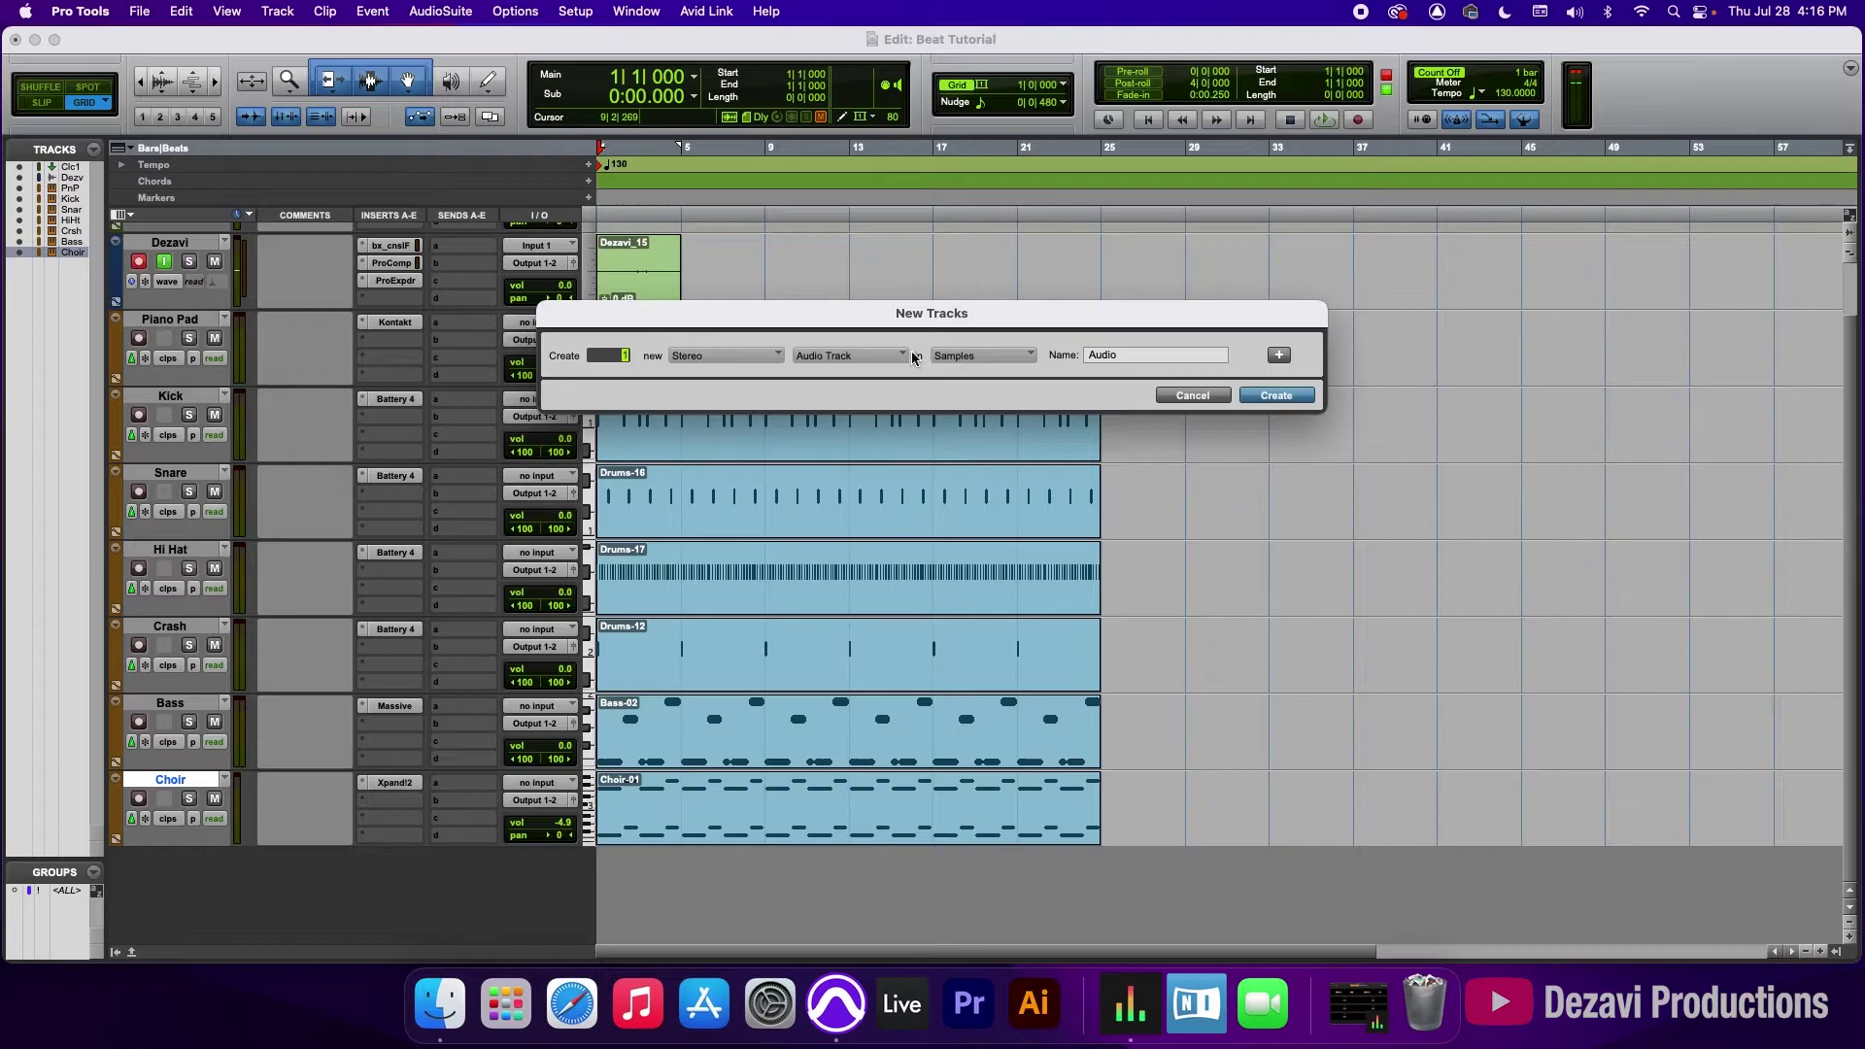
{"action": "left_click", "coordinate": [1275, 395]}
{"action": "scroll", "coordinate": [341, 680], "scroll_direction": "down", "scroll_amount": 1}
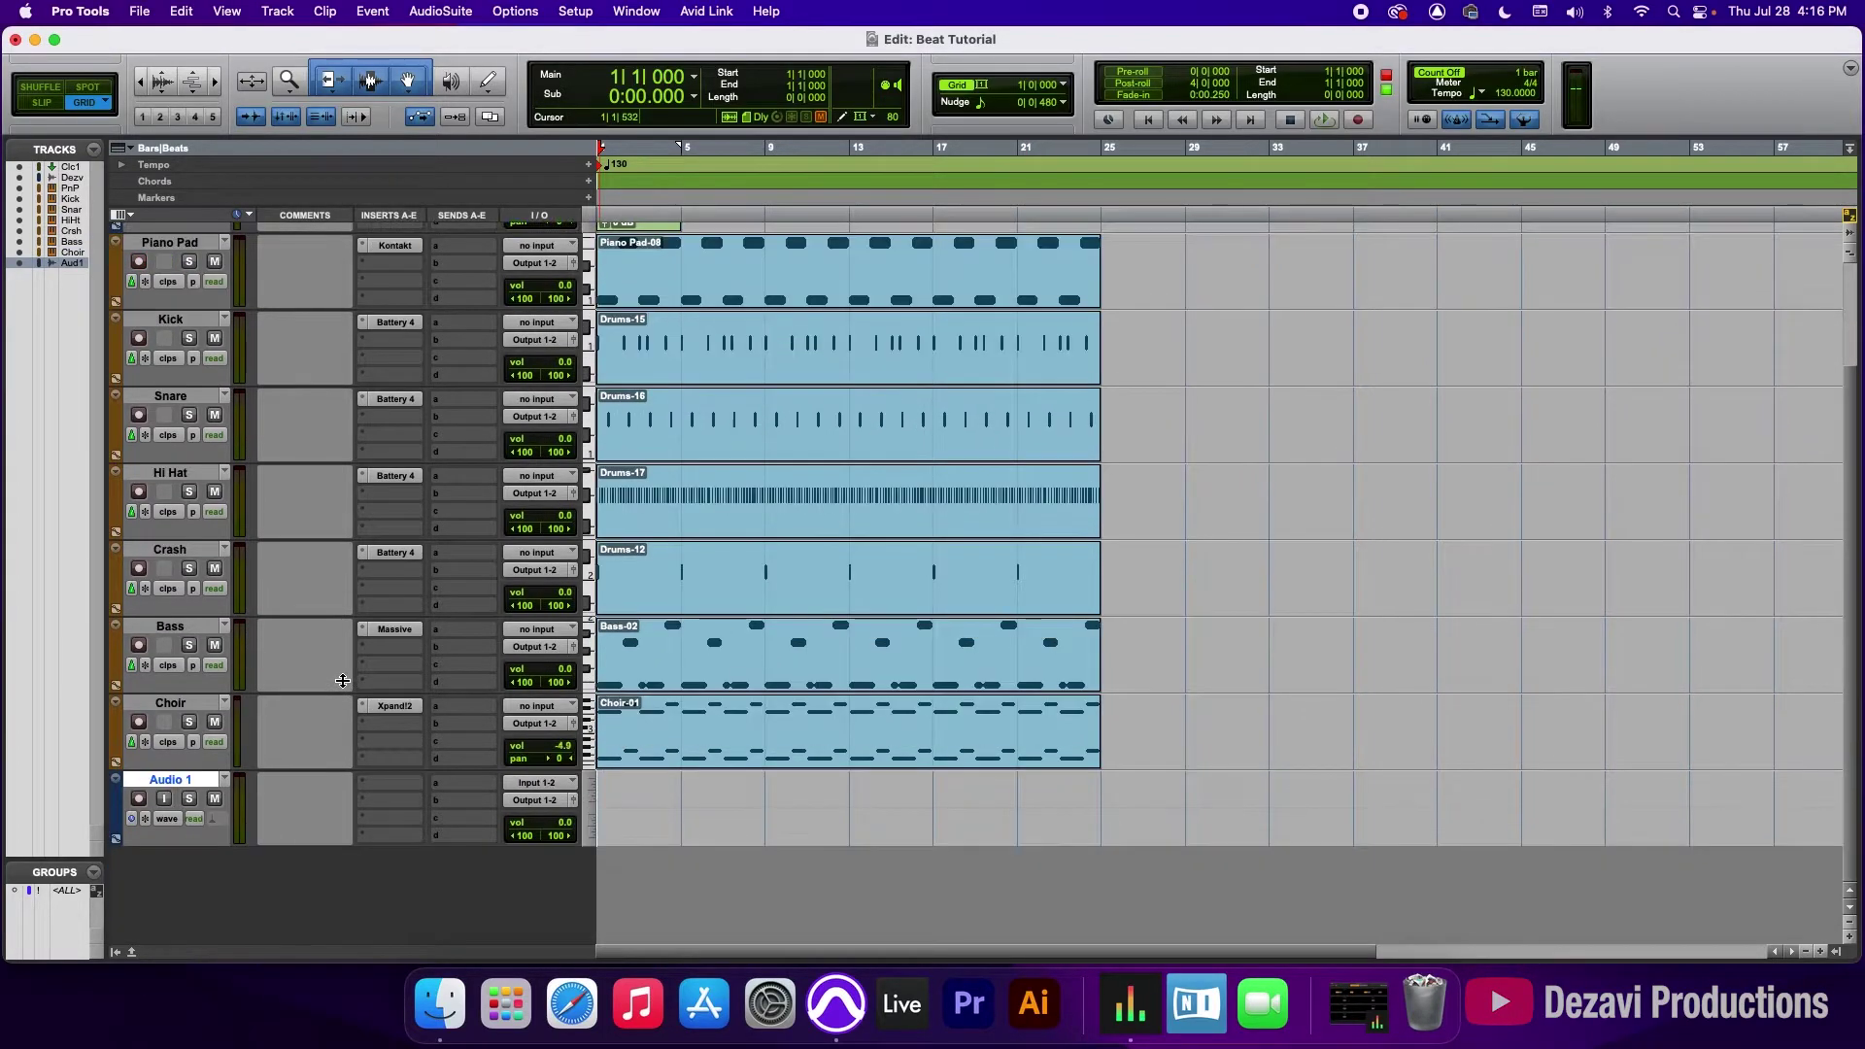
Step: Add five more audio tracks, Audio 2 through Audio 6, with the new-track shortcut
{"action": "scroll", "coordinate": [342, 680], "scroll_direction": "up", "scroll_amount": 2}
{"action": "scroll", "coordinate": [342, 680], "scroll_direction": "down", "scroll_amount": 2}
{"action": "key", "text": "super+alt+shift+n"}
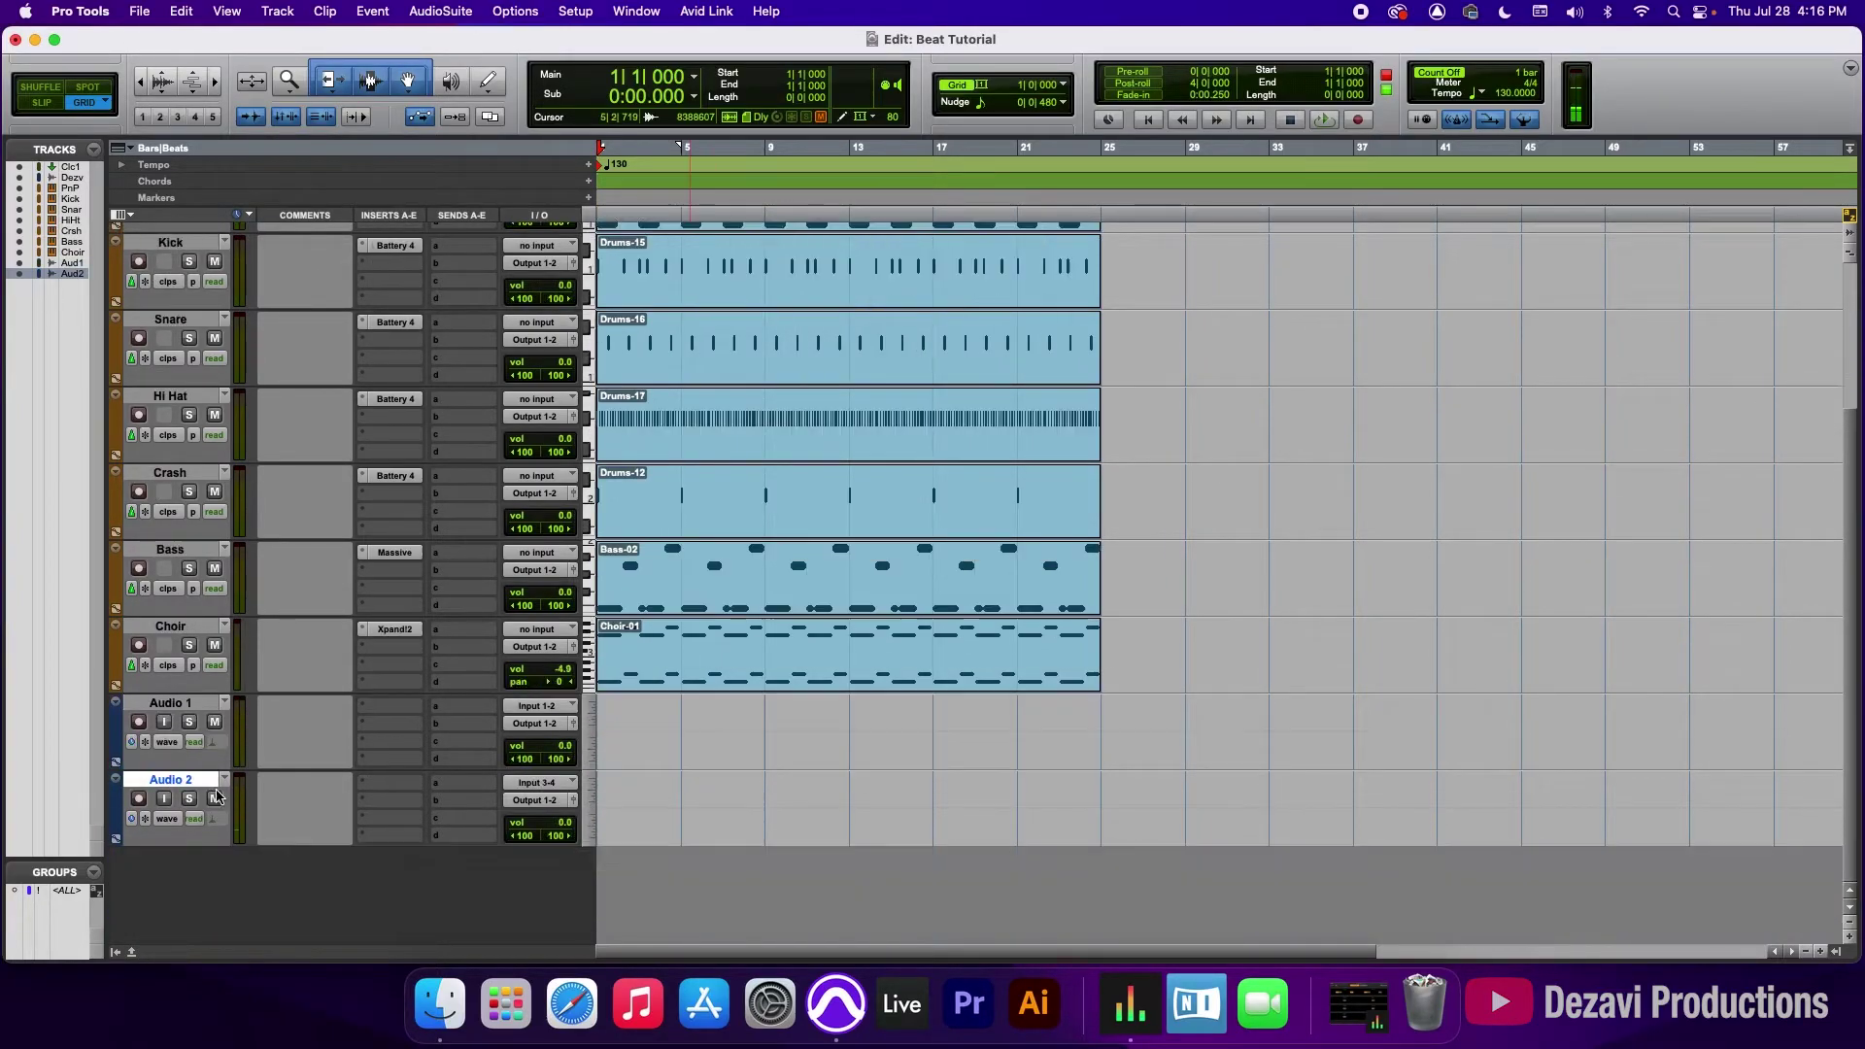
{"action": "key", "text": "super+alt+shift+n"}
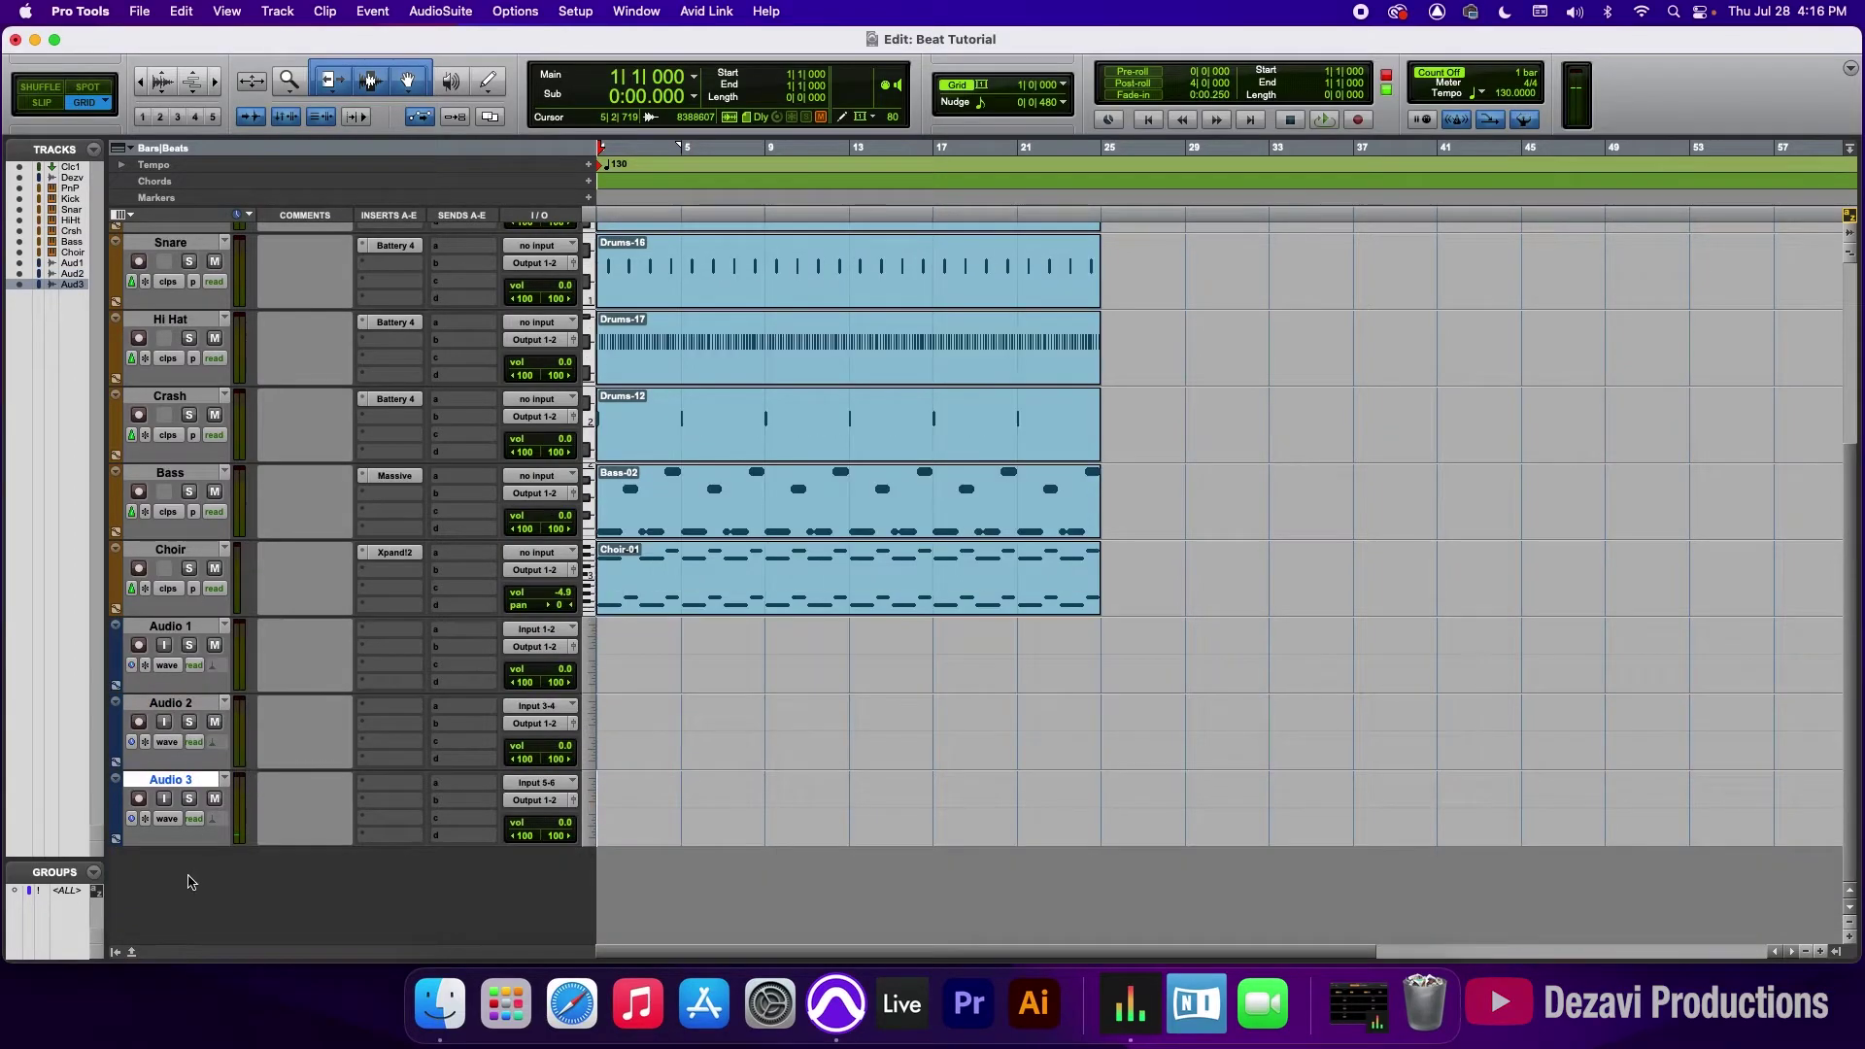
{"action": "key", "text": "super+alt+shift+n"}
{"action": "scroll", "coordinate": [274, 835], "scroll_direction": "down", "scroll_amount": 2}
{"action": "key", "text": "super+alt+shift+n"}
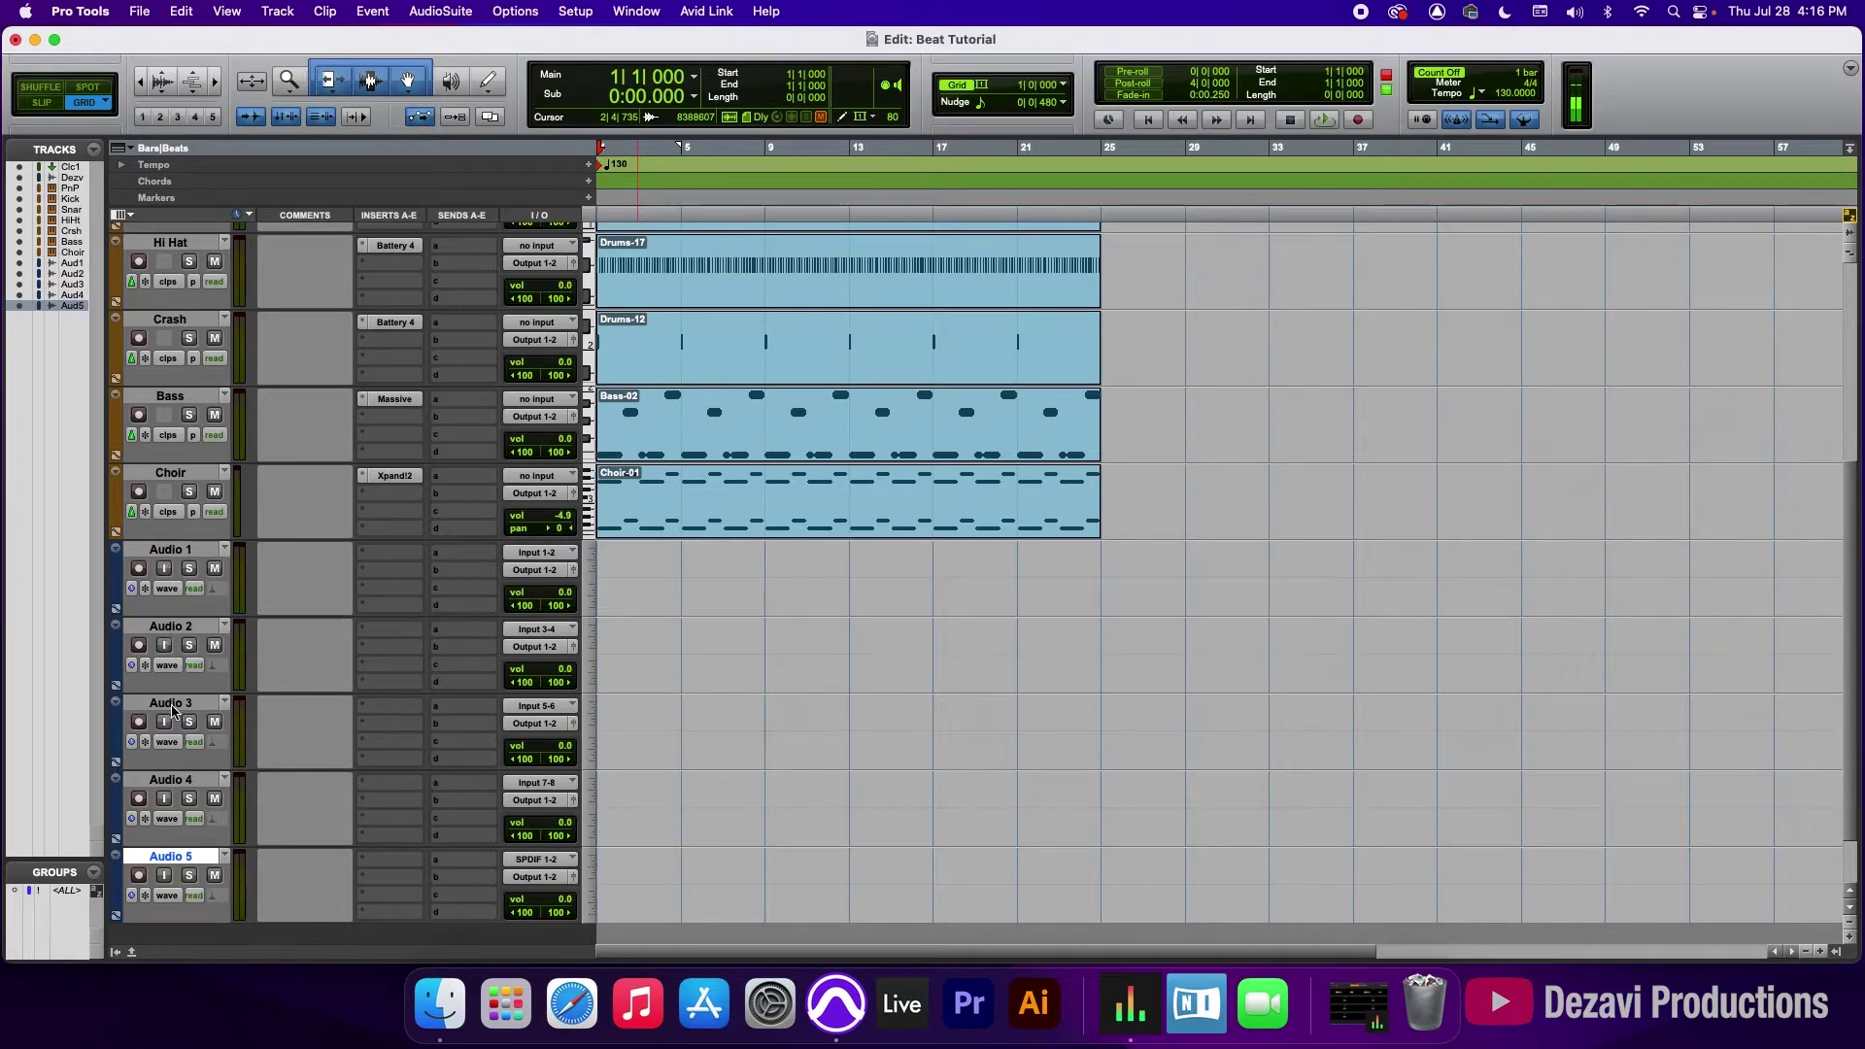
{"action": "scroll", "coordinate": [189, 420], "scroll_direction": "up", "scroll_amount": 5}
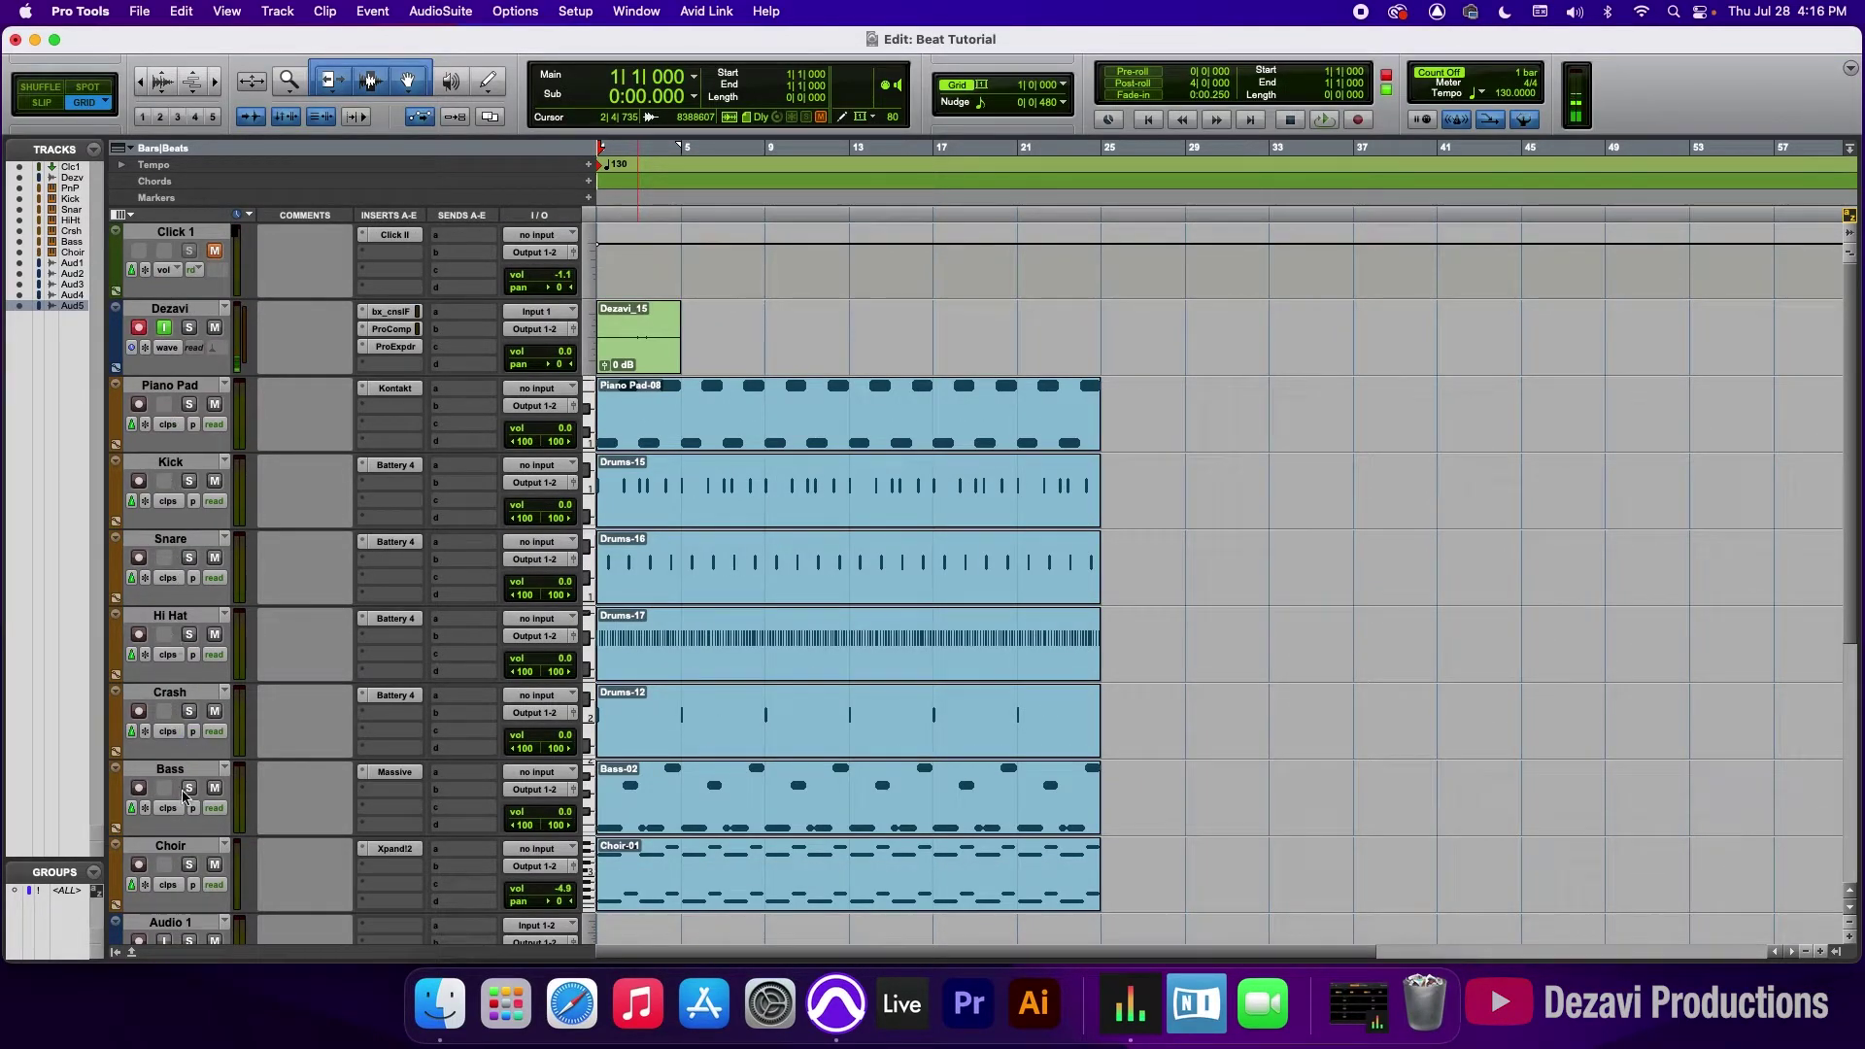
{"action": "scroll", "coordinate": [184, 796], "scroll_direction": "down", "scroll_amount": 5}
{"action": "key", "text": "super+alt+shift+n"}
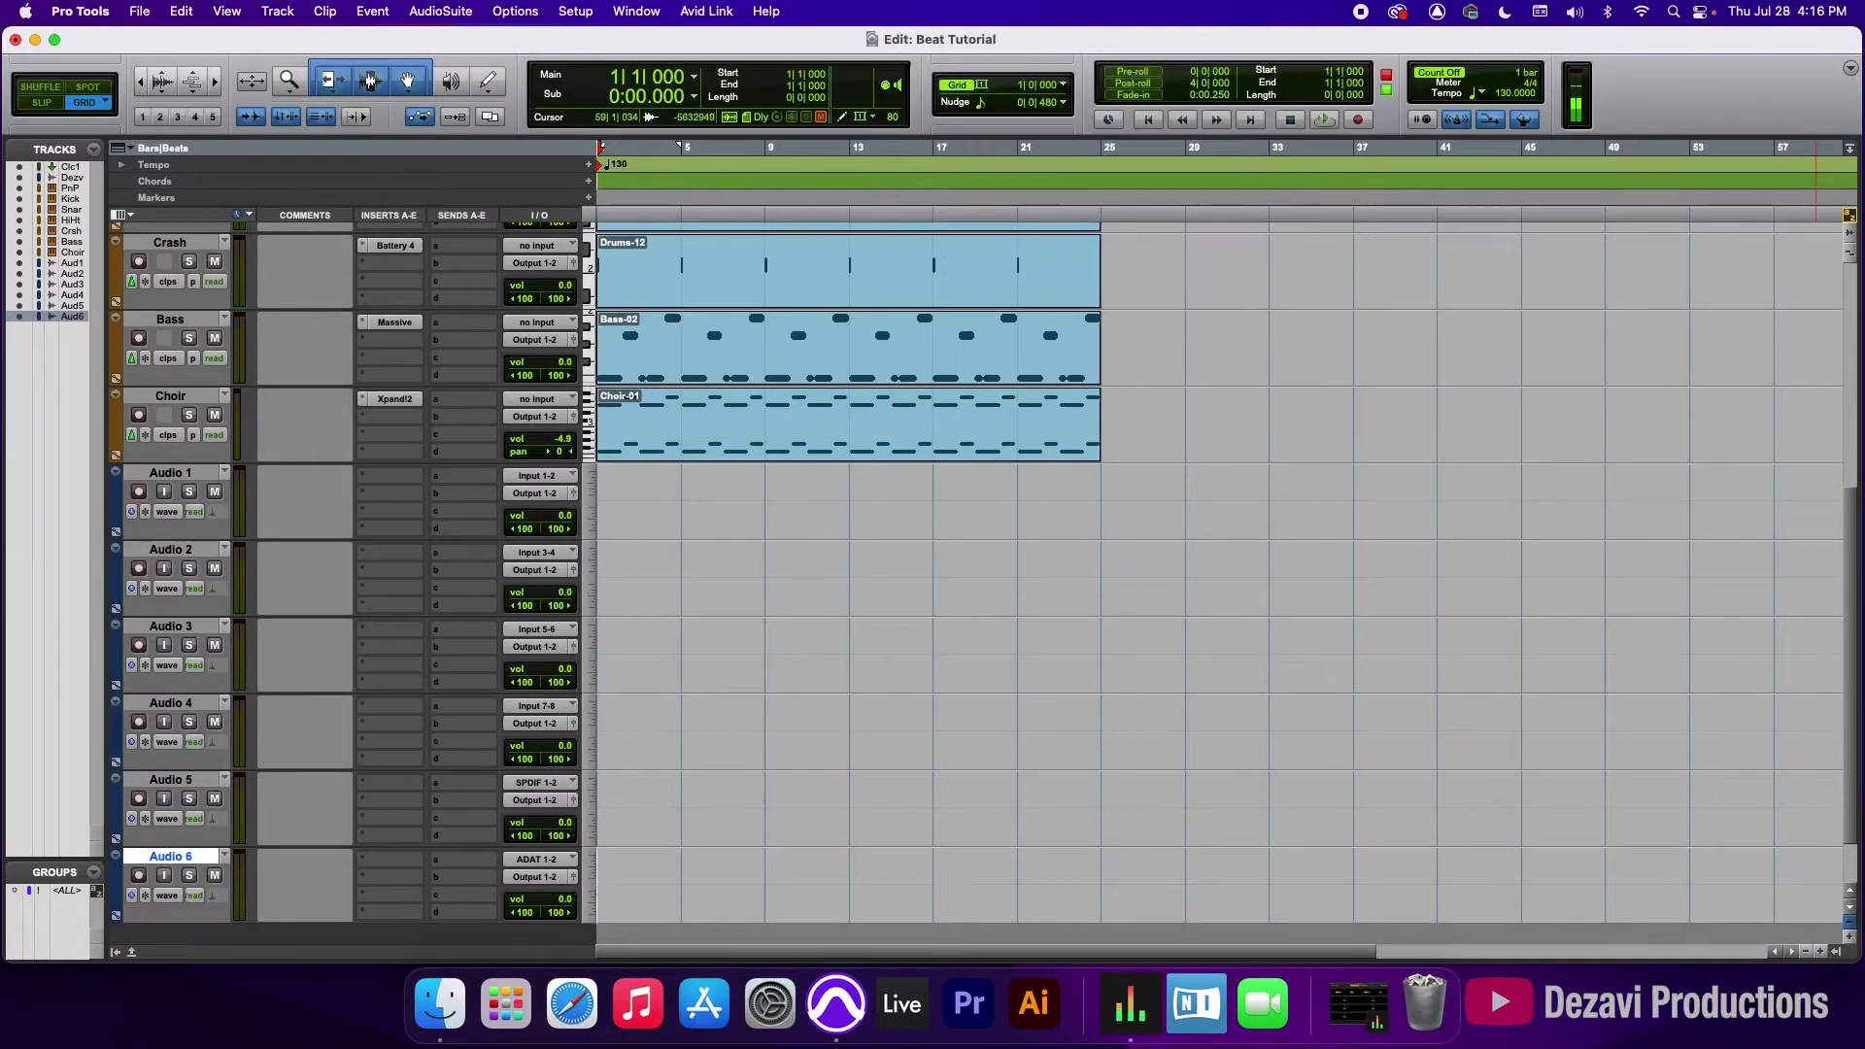
Step: Shrink track heights and rename Audio 1–3 to Piano PadAudio, Kick Audio and Snare Audio
{"action": "key", "text": "ctrl+alt+Down"}
{"action": "key", "text": "ctrl+alt+Down"}
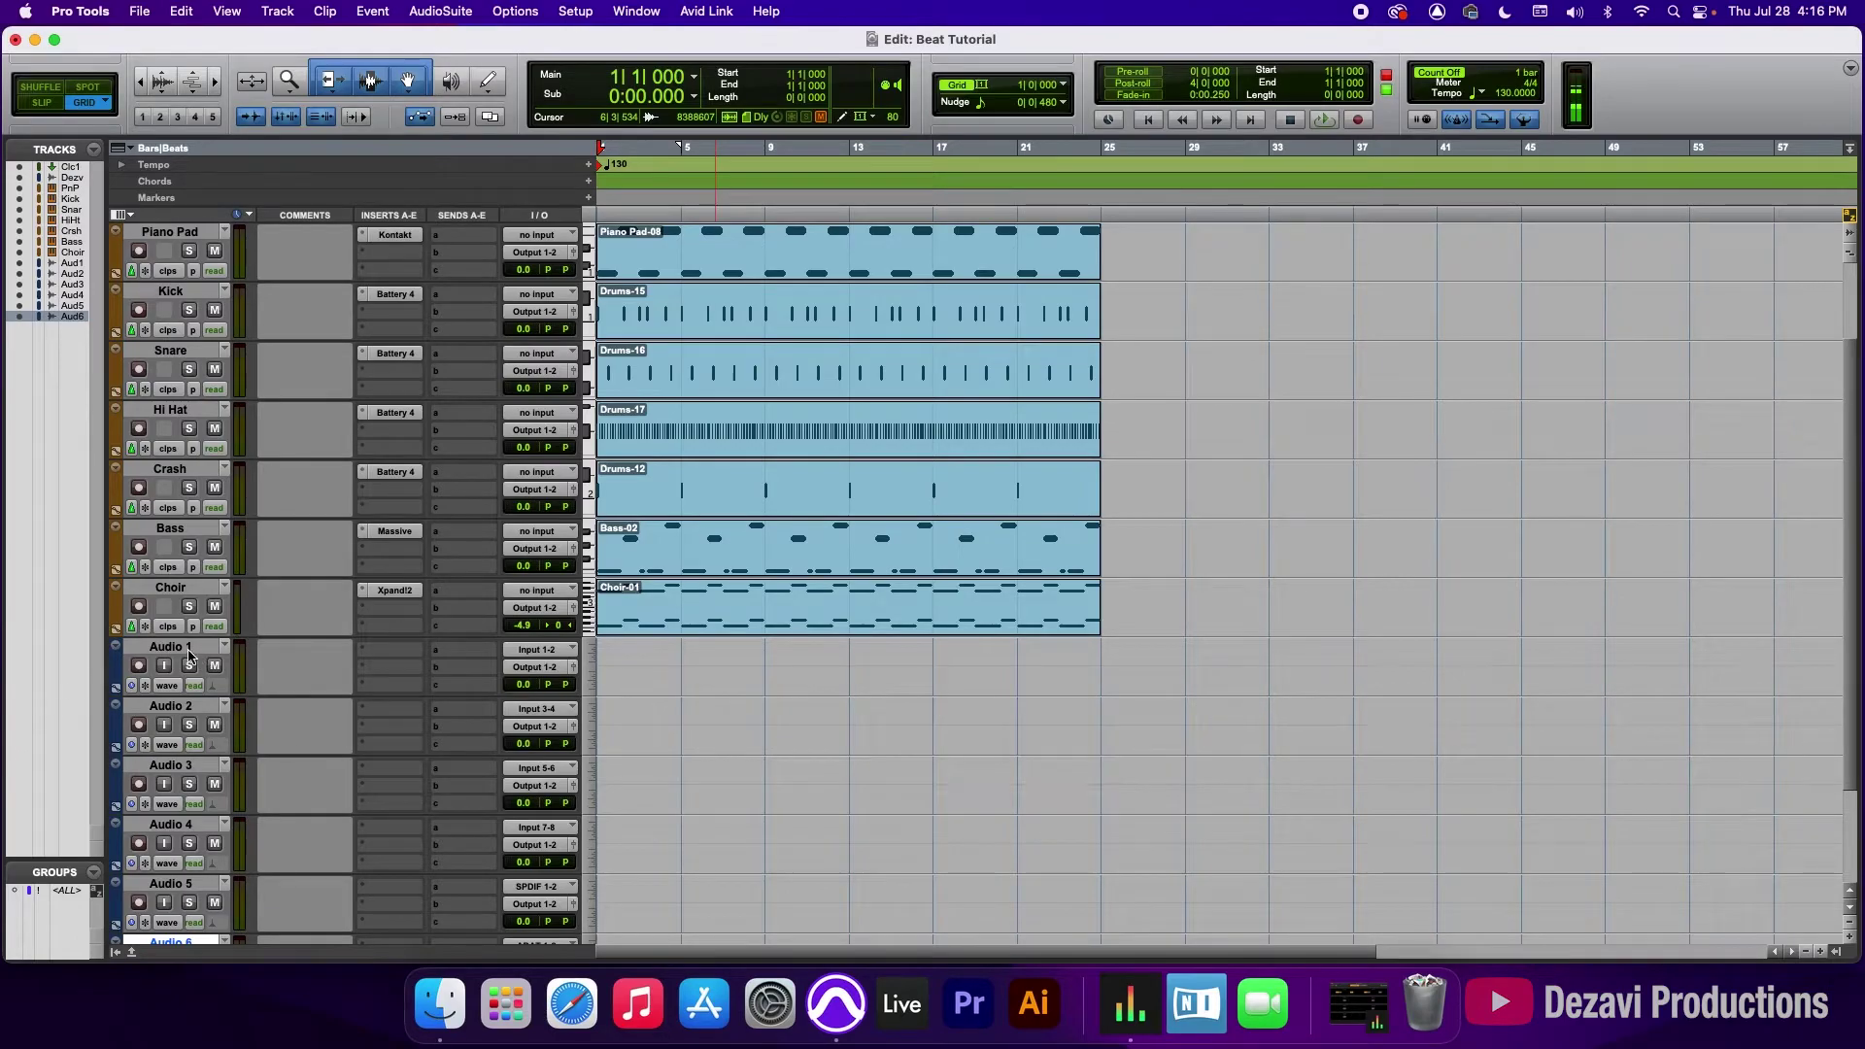
{"action": "double_click", "coordinate": [188, 650]}
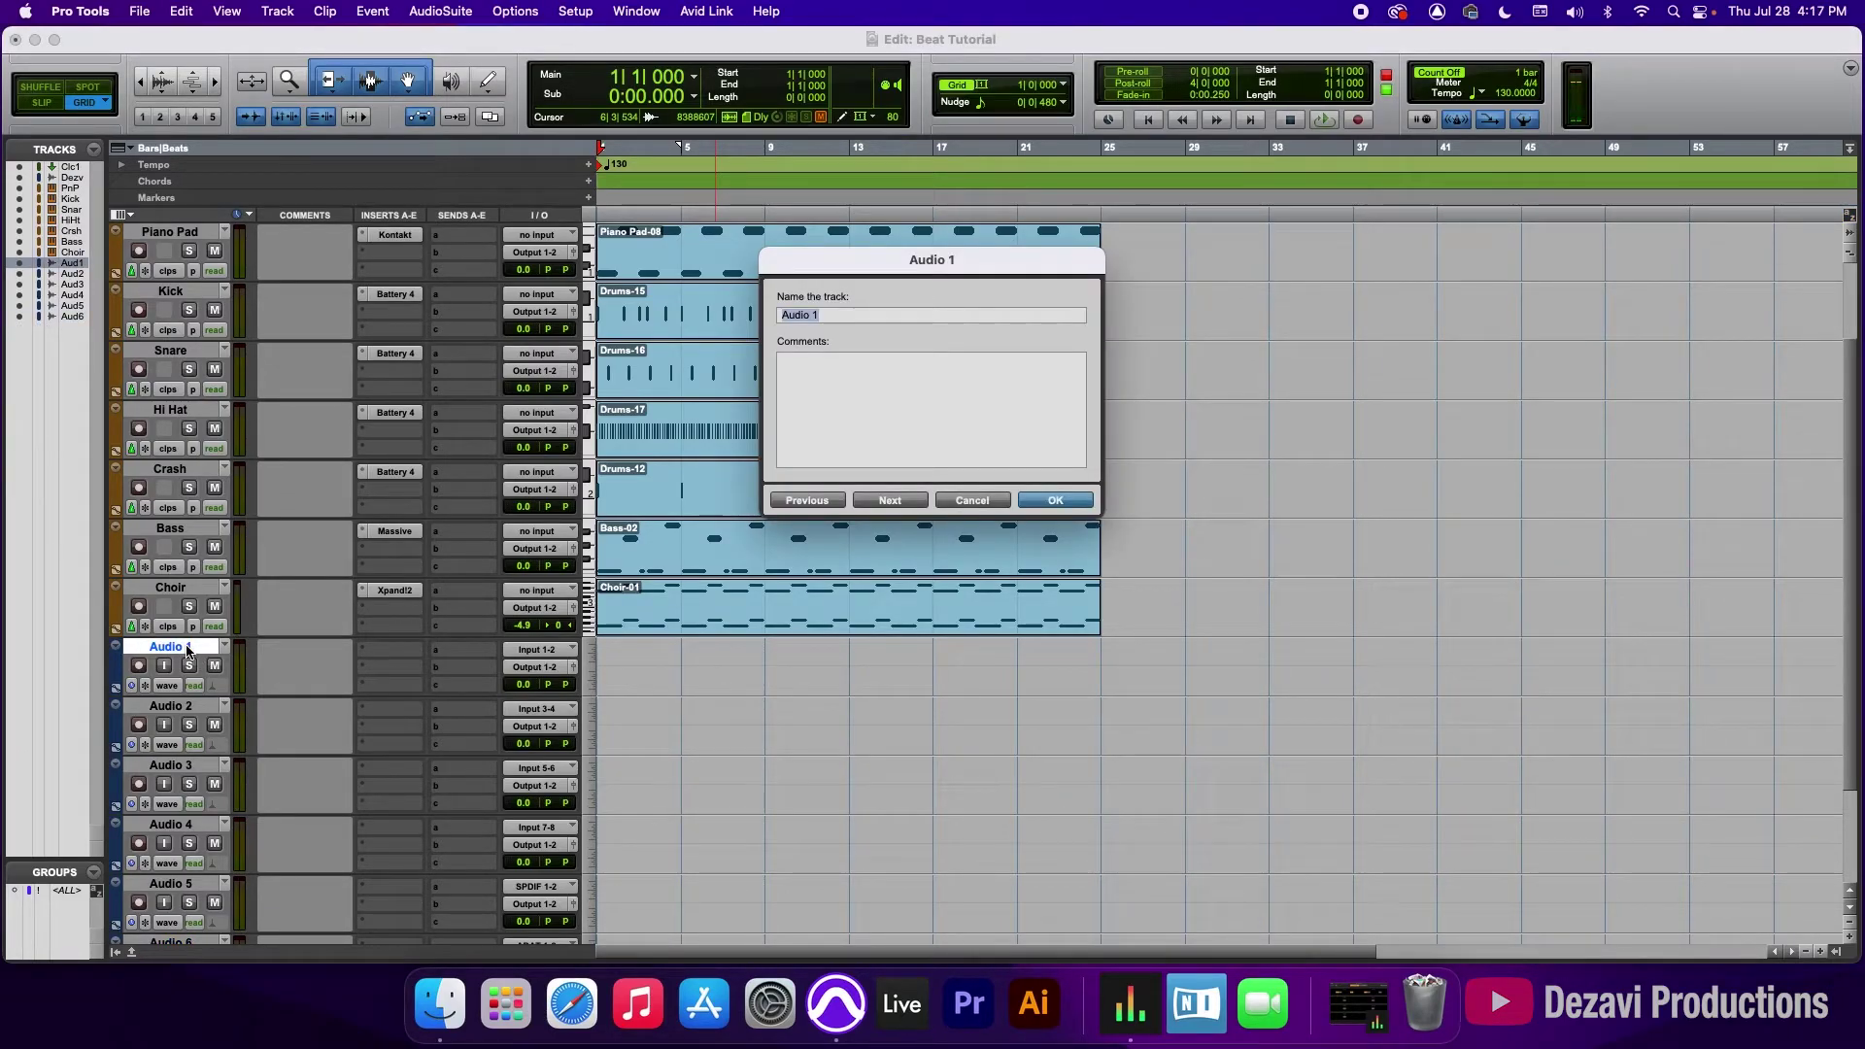
{"action": "type", "text": "Piano Pad"}
{"action": "left_click", "coordinate": [889, 500]}
{"action": "type", "text": "Kick"}
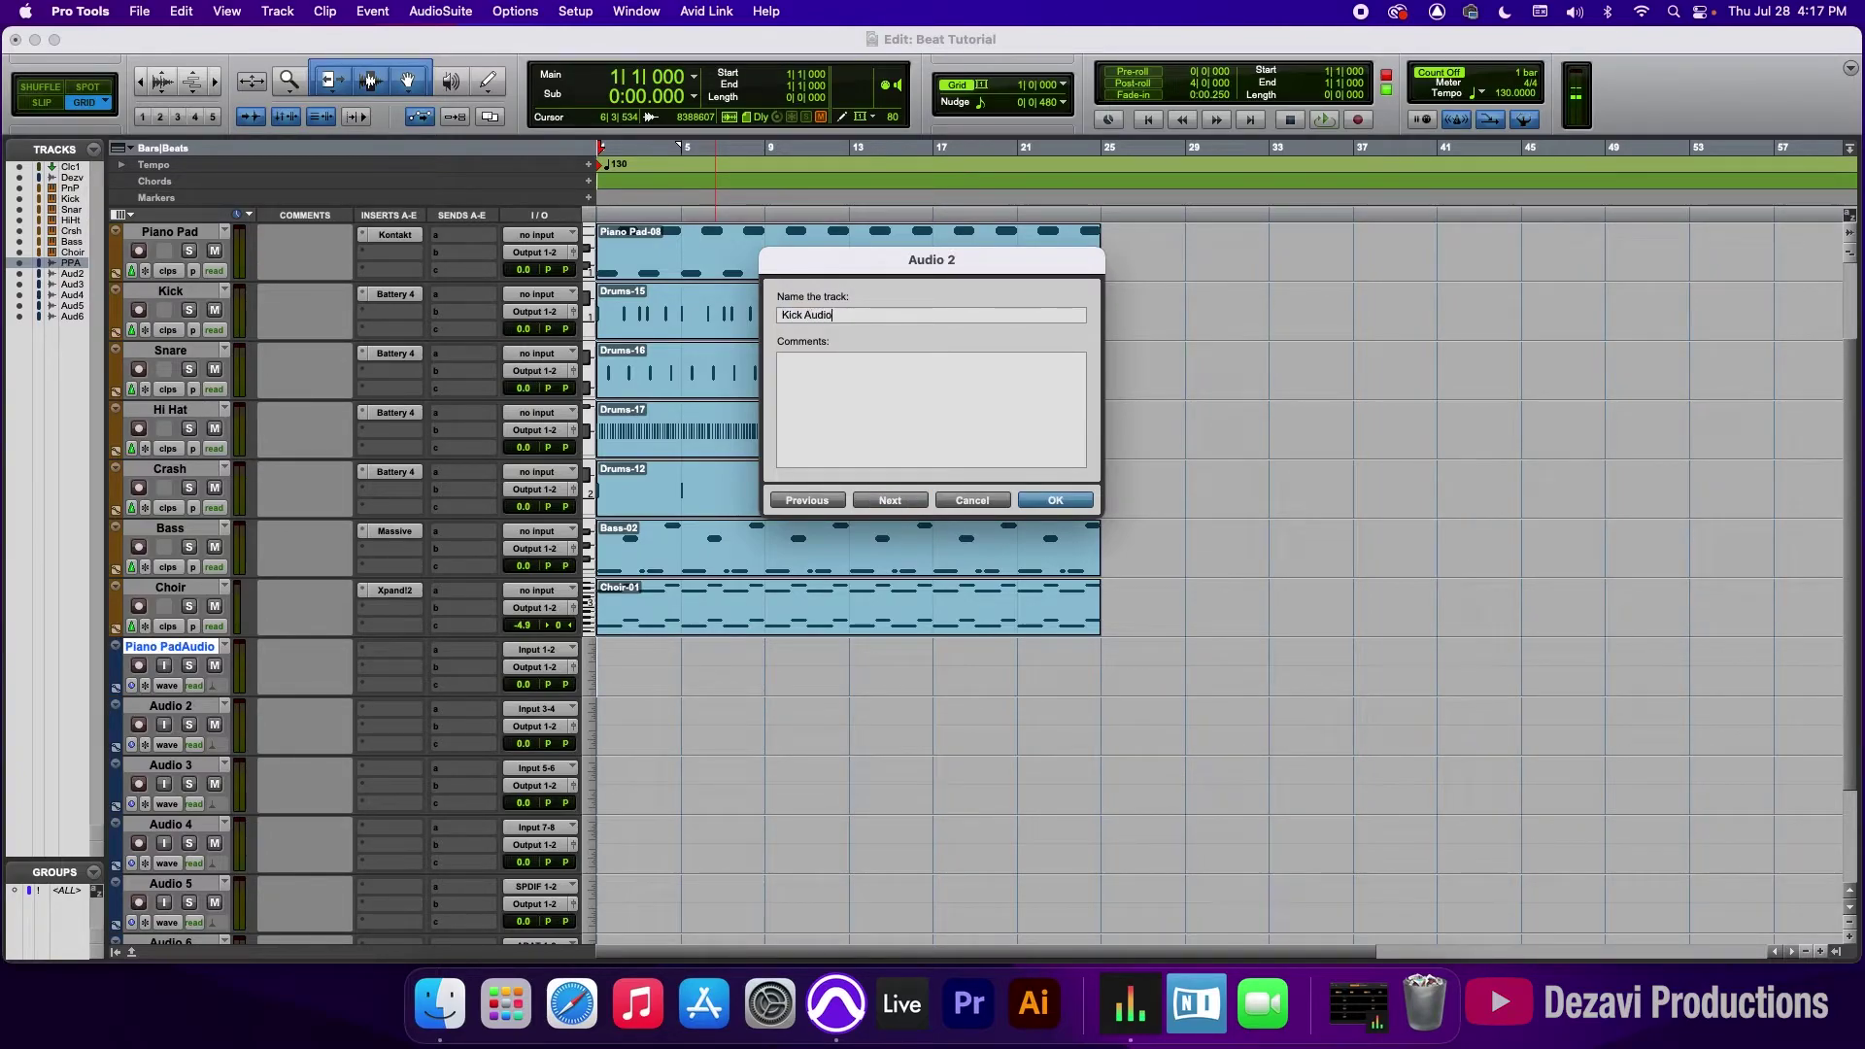
{"action": "left_click", "coordinate": [899, 502]}
{"action": "type", "text": "Snare Au"}
{"action": "left_click", "coordinate": [899, 499]}
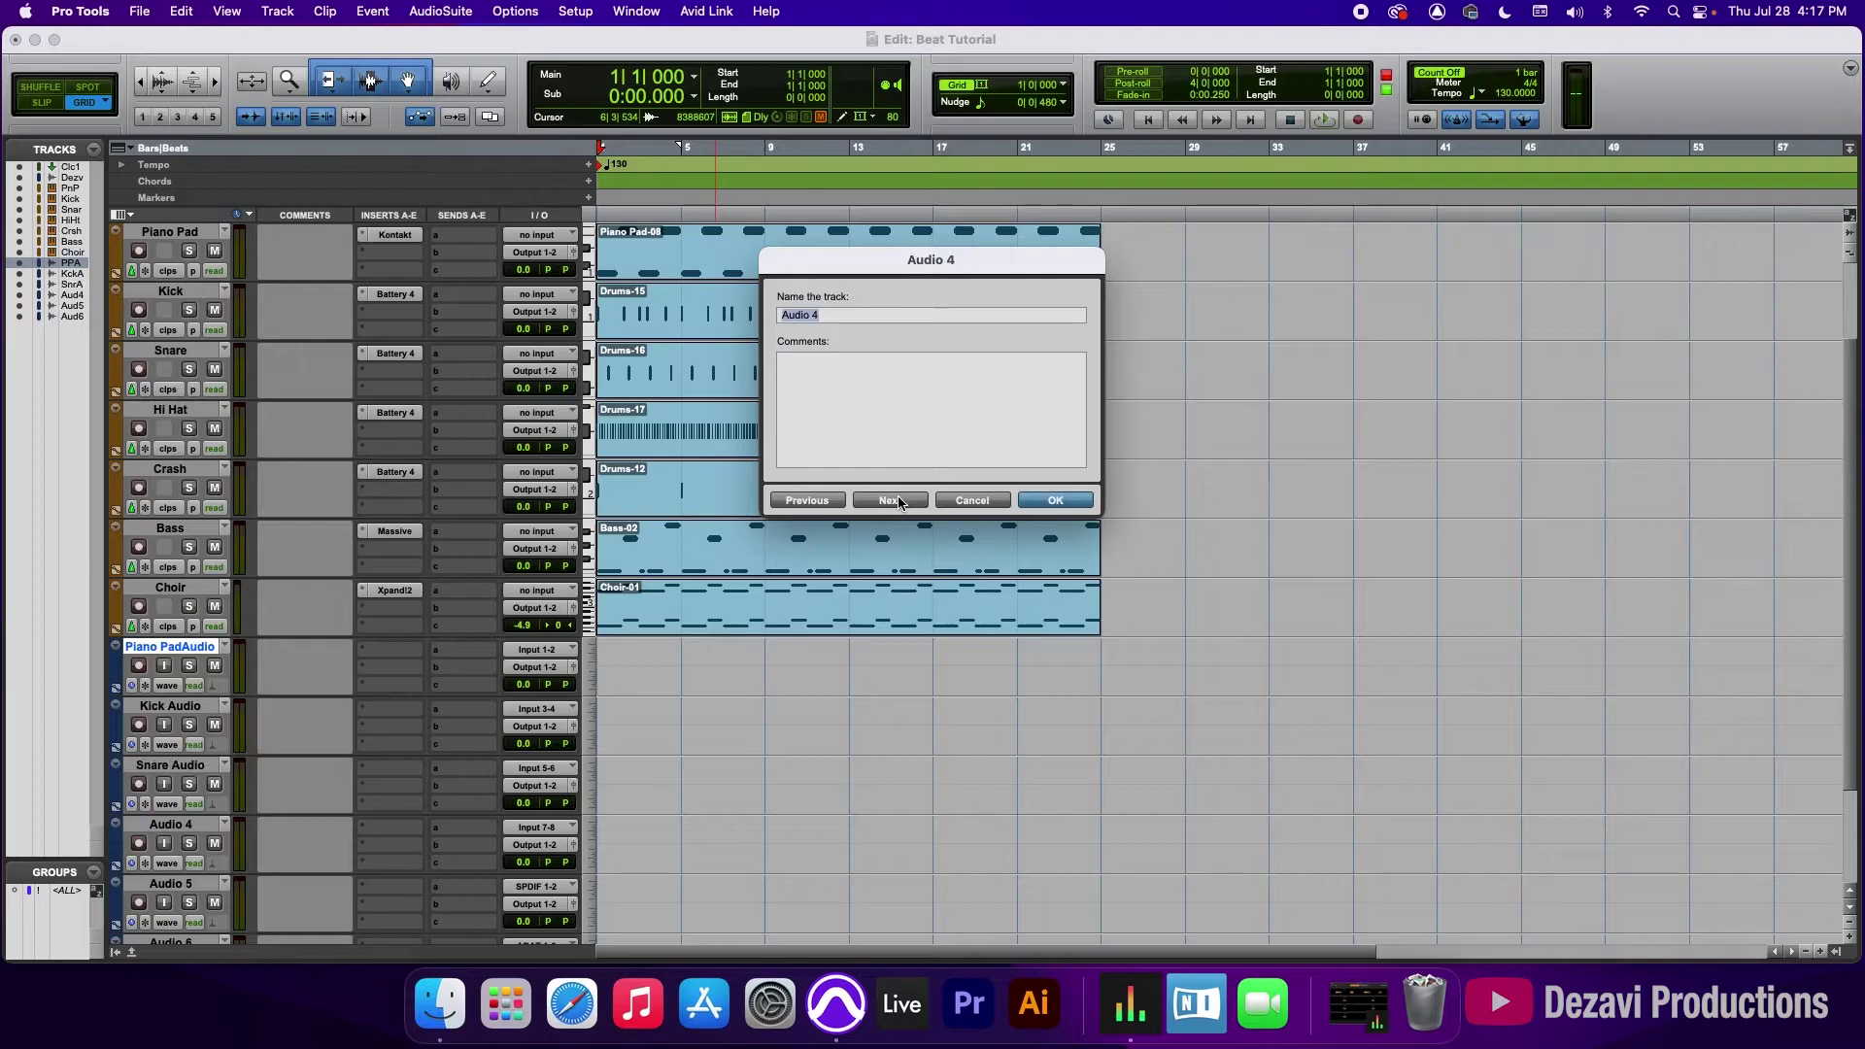
Step: Rename Audio 4–6 to Hi Hat Audio, Crash Audio and Bass Audio
{"action": "type", "text": "HI Hat Audio"}
{"action": "left_click", "coordinate": [900, 499]}
{"action": "type", "text": "Crash"}
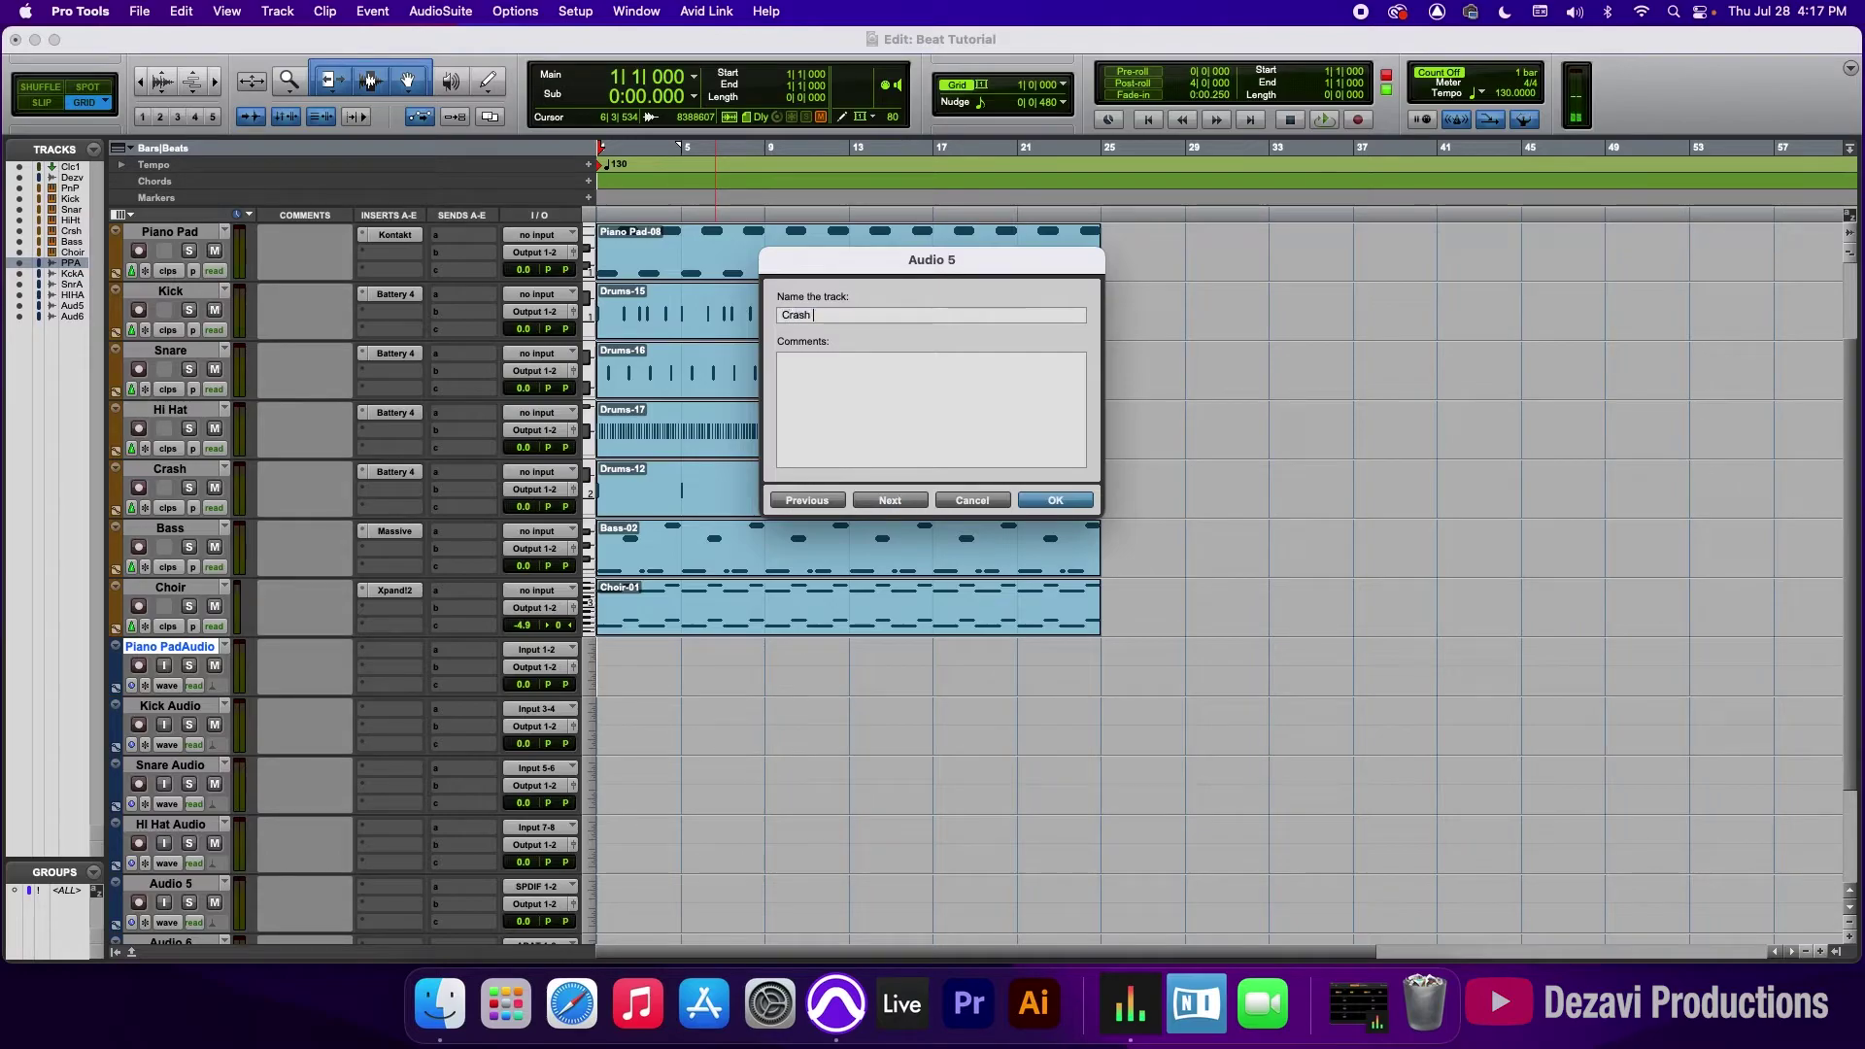
{"action": "type", "text": " Audio"}
{"action": "left_click", "coordinate": [903, 499]}
{"action": "type", "text": "B"}
{"action": "key", "text": "Return"}
Step: Create a mono audio track named Choir and move Choir 1 to the bottom below Bass Audio
{"action": "scroll", "coordinate": [206, 881], "scroll_direction": "down", "scroll_amount": 3}
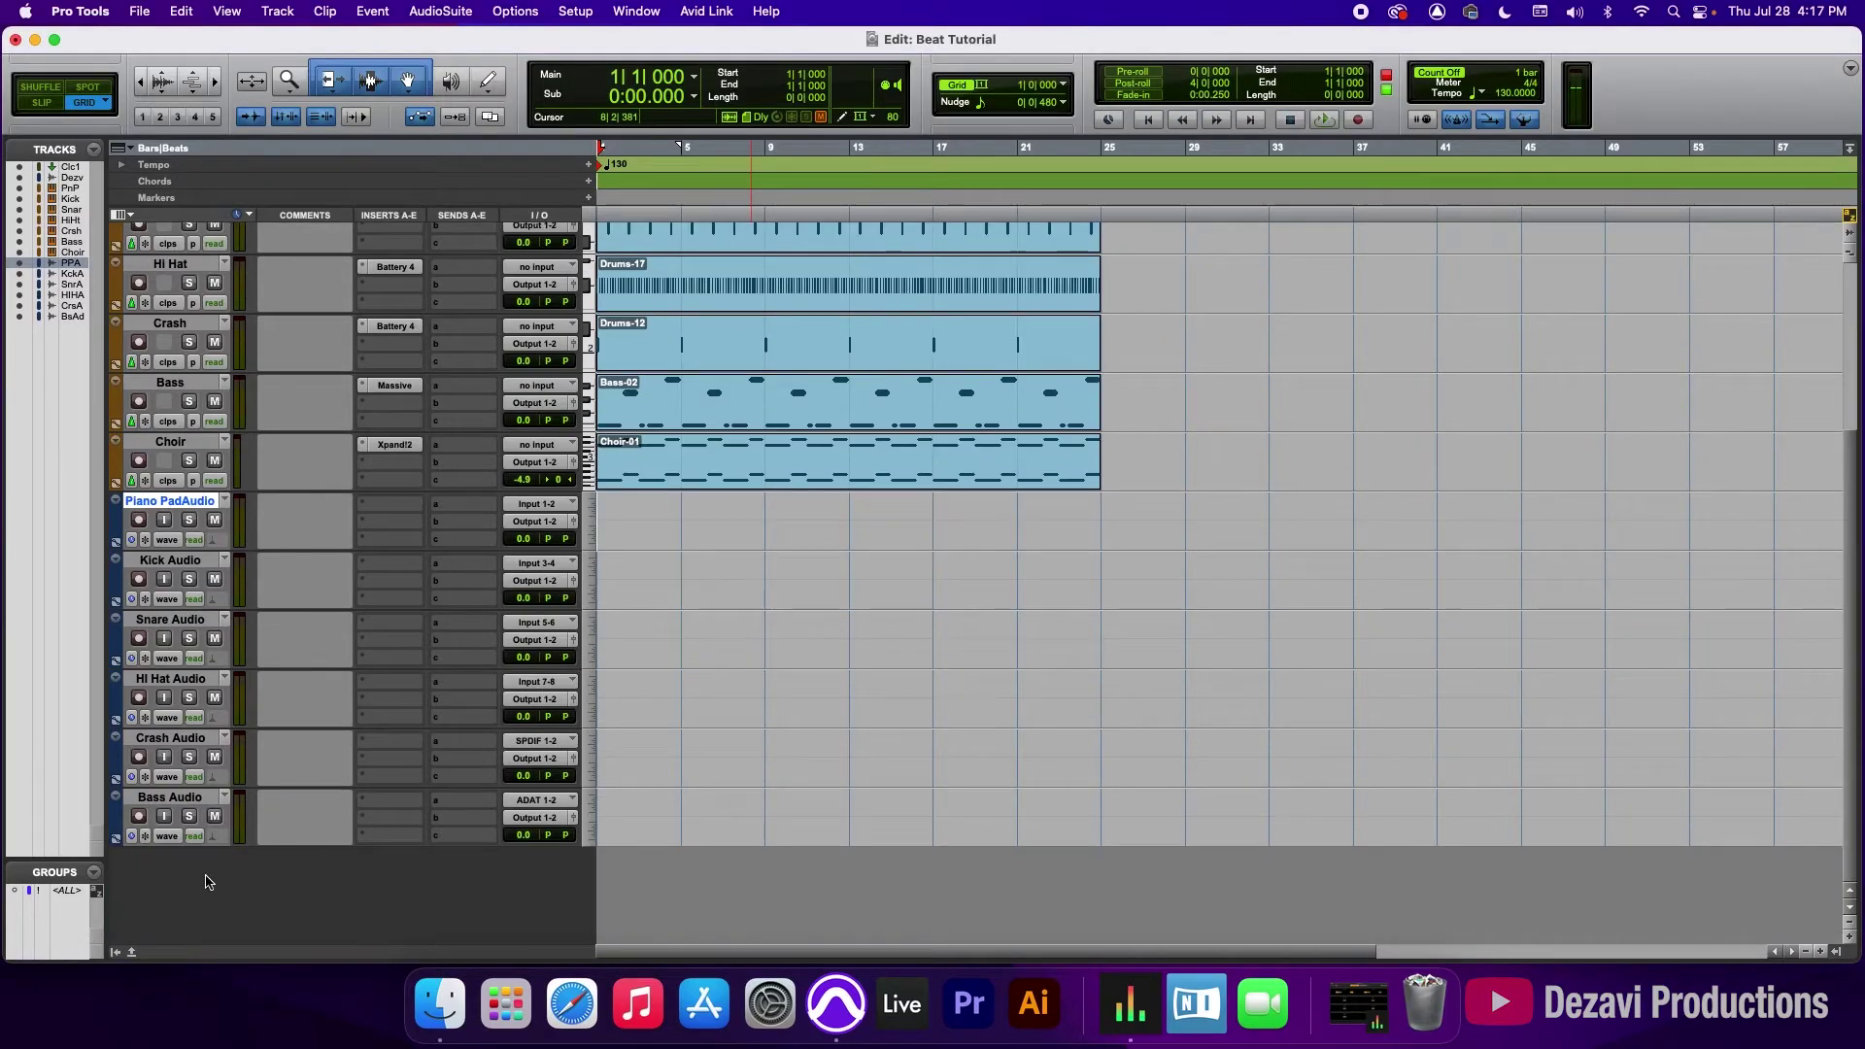
{"action": "left_click", "coordinate": [278, 12]}
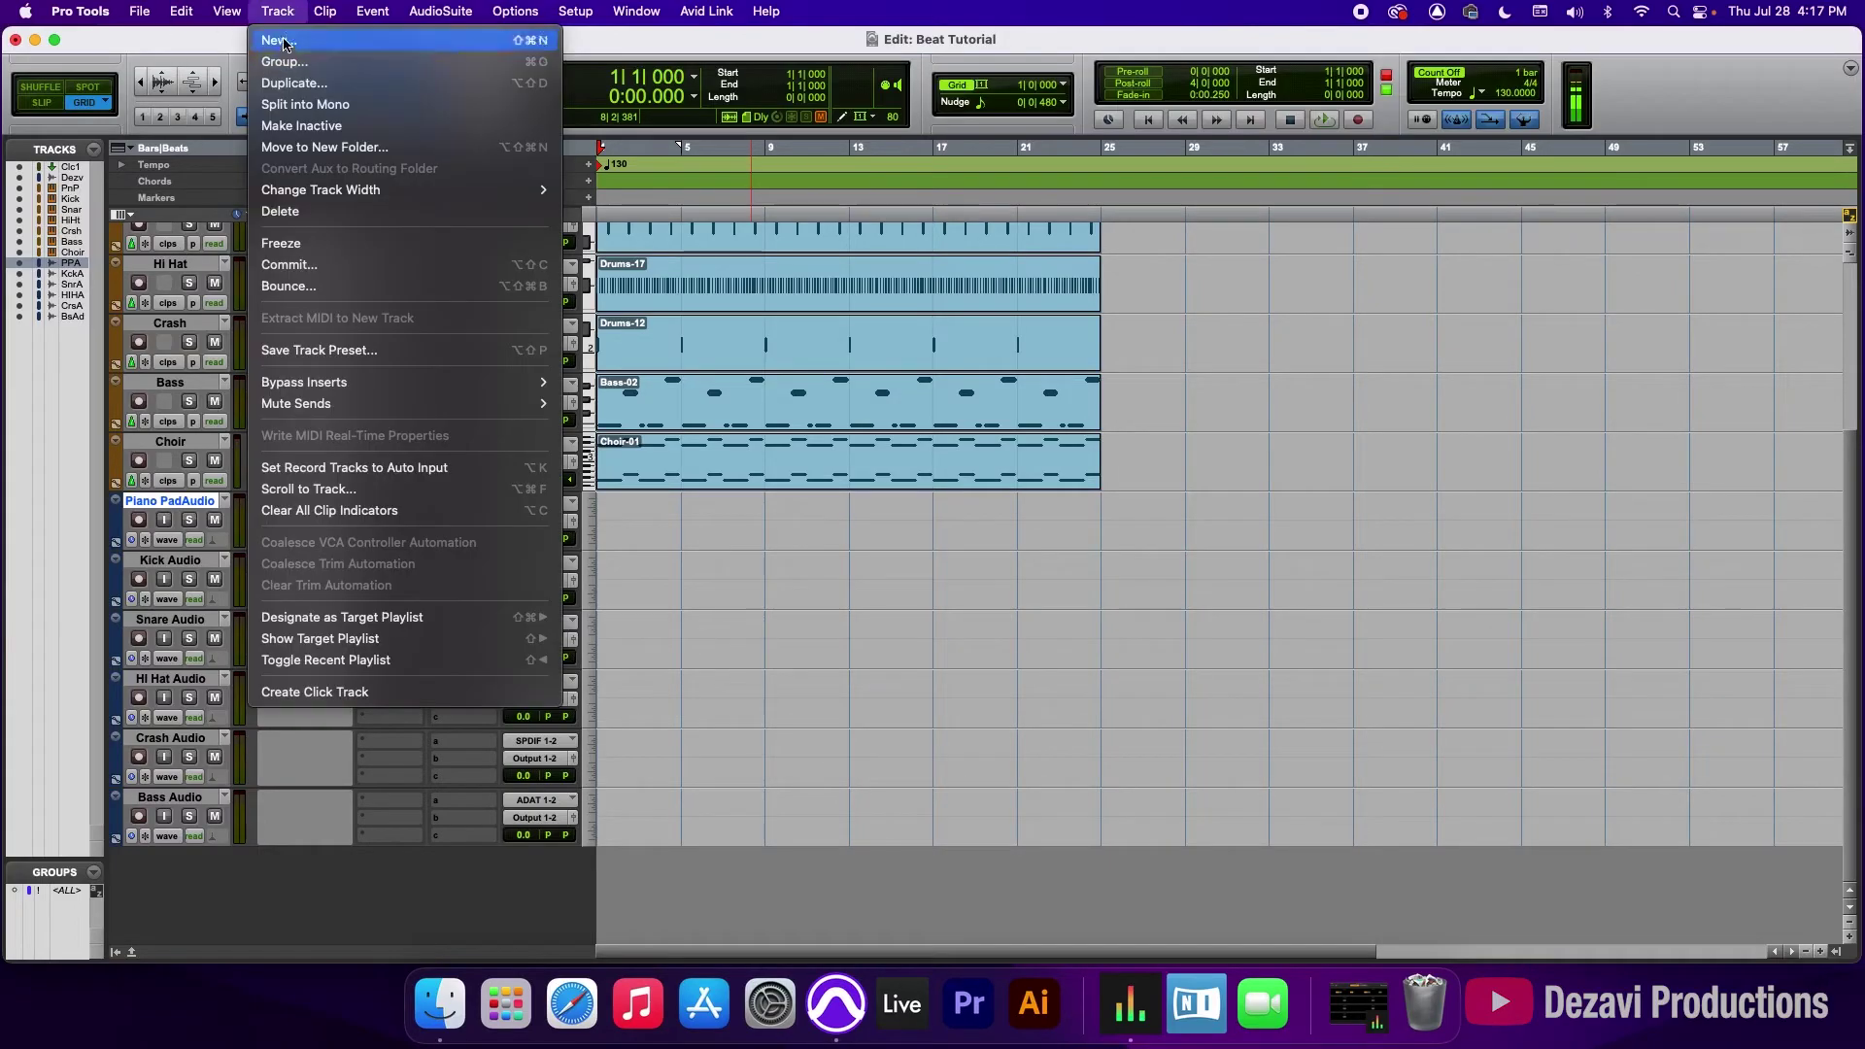
{"action": "left_click", "coordinate": [283, 41]}
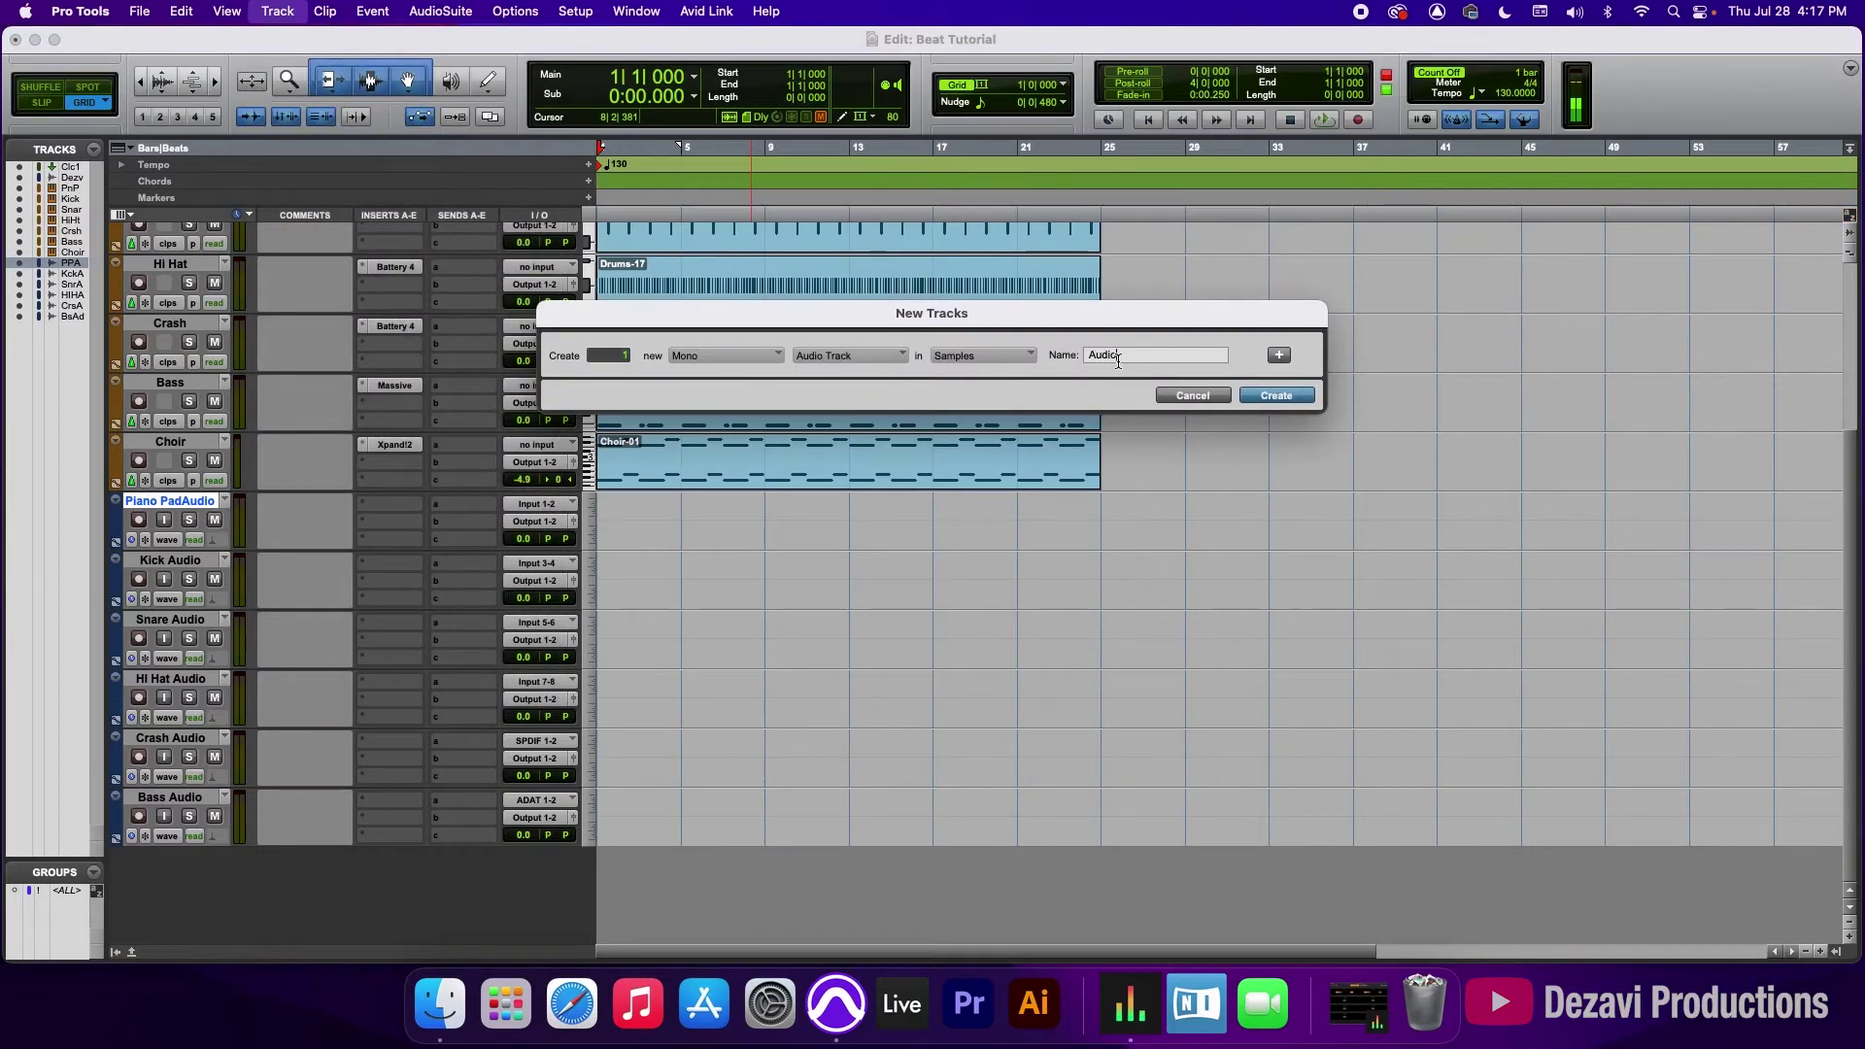
{"action": "double_click", "coordinate": [1118, 361]}
{"action": "type", "text": "Choir"}
{"action": "key", "text": "Return"}
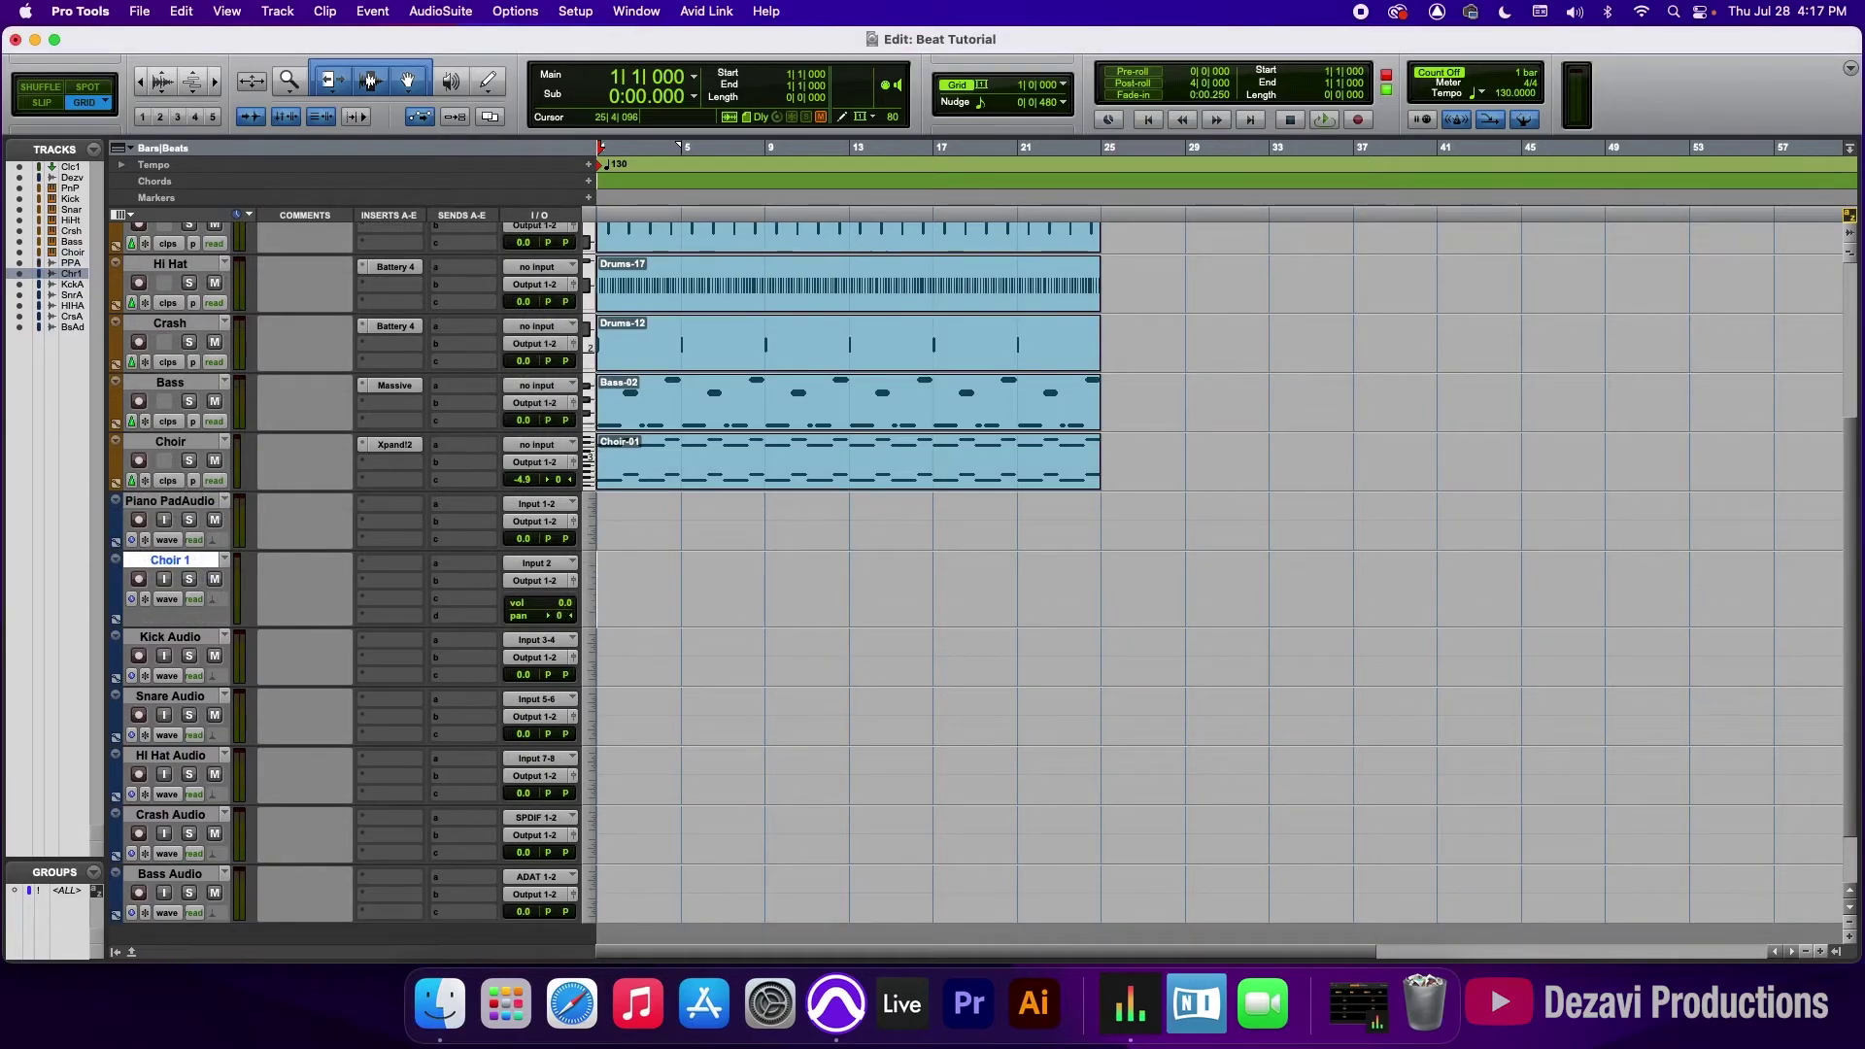
{"action": "left_click_drag", "start_coordinate": [196, 565], "coordinate": [199, 934]}
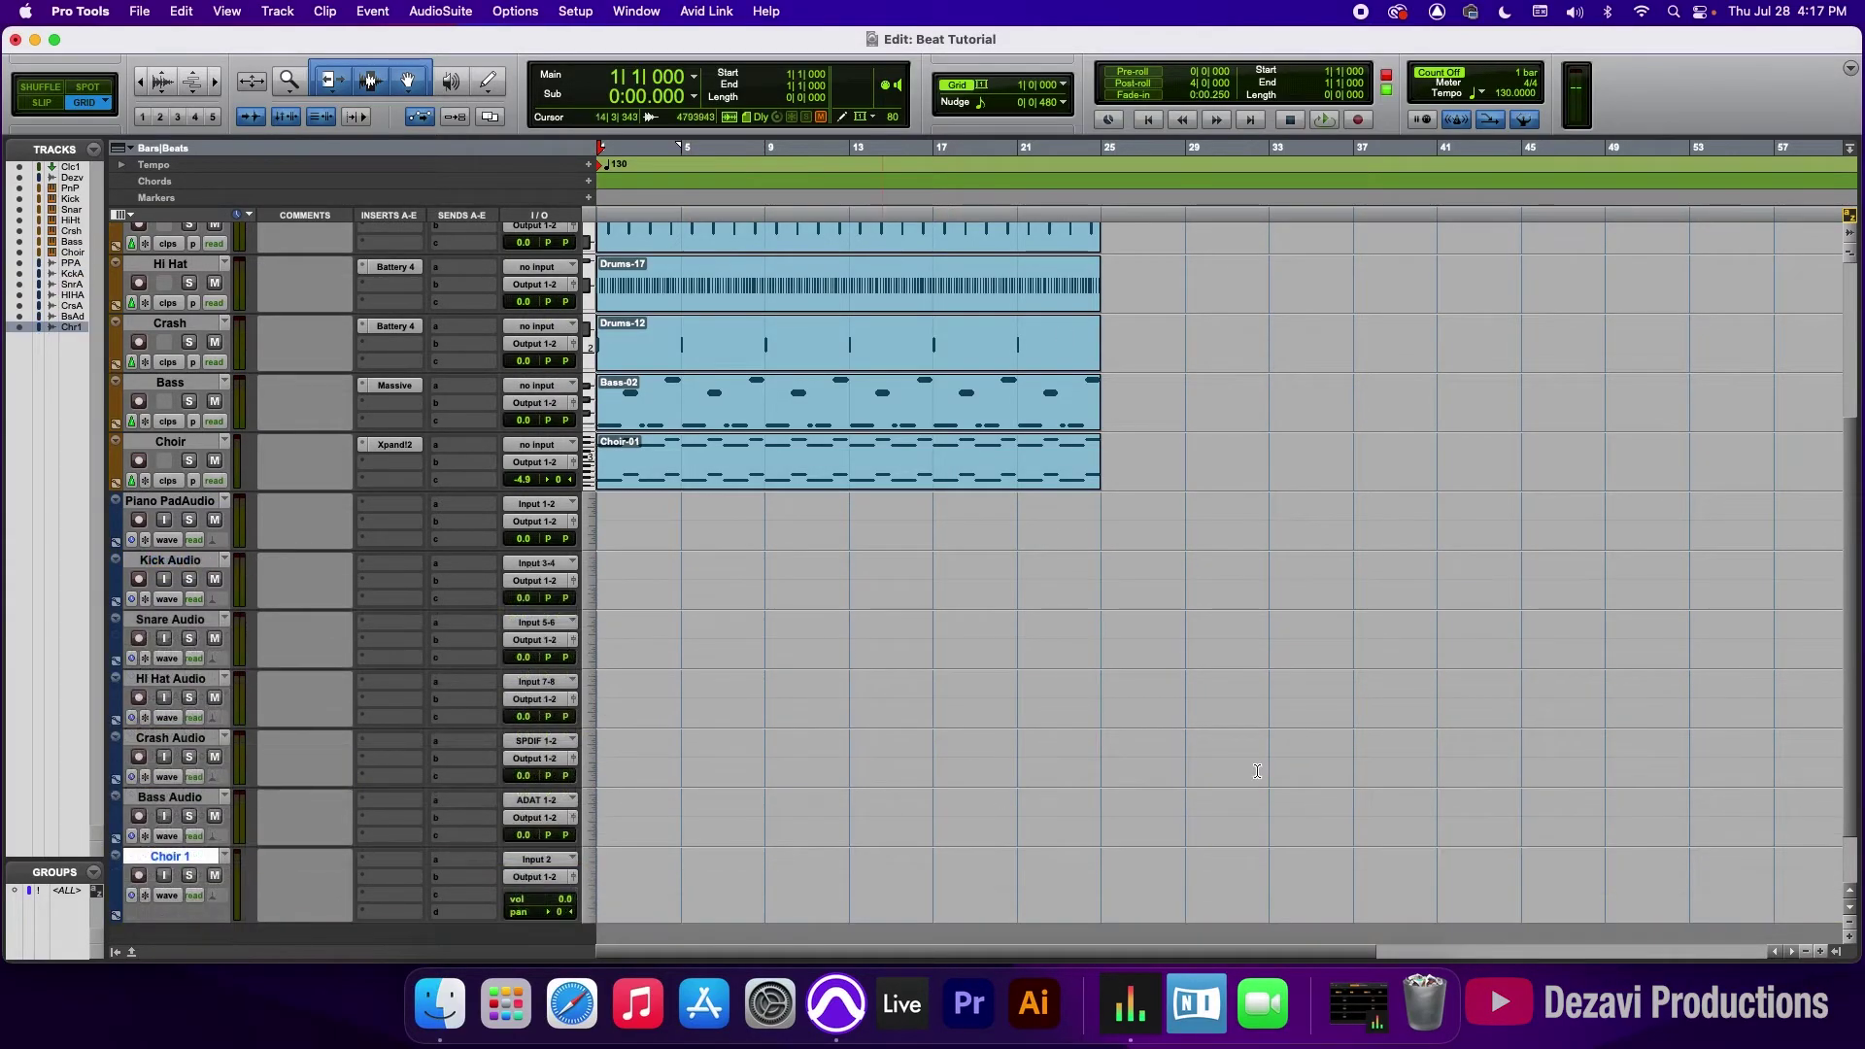
Step: Shrink track heights, then bounce the Piano Pad, Kick, Snare, Hi Hat and Crash clips to audio
{"action": "left_click", "coordinate": [1851, 926]}
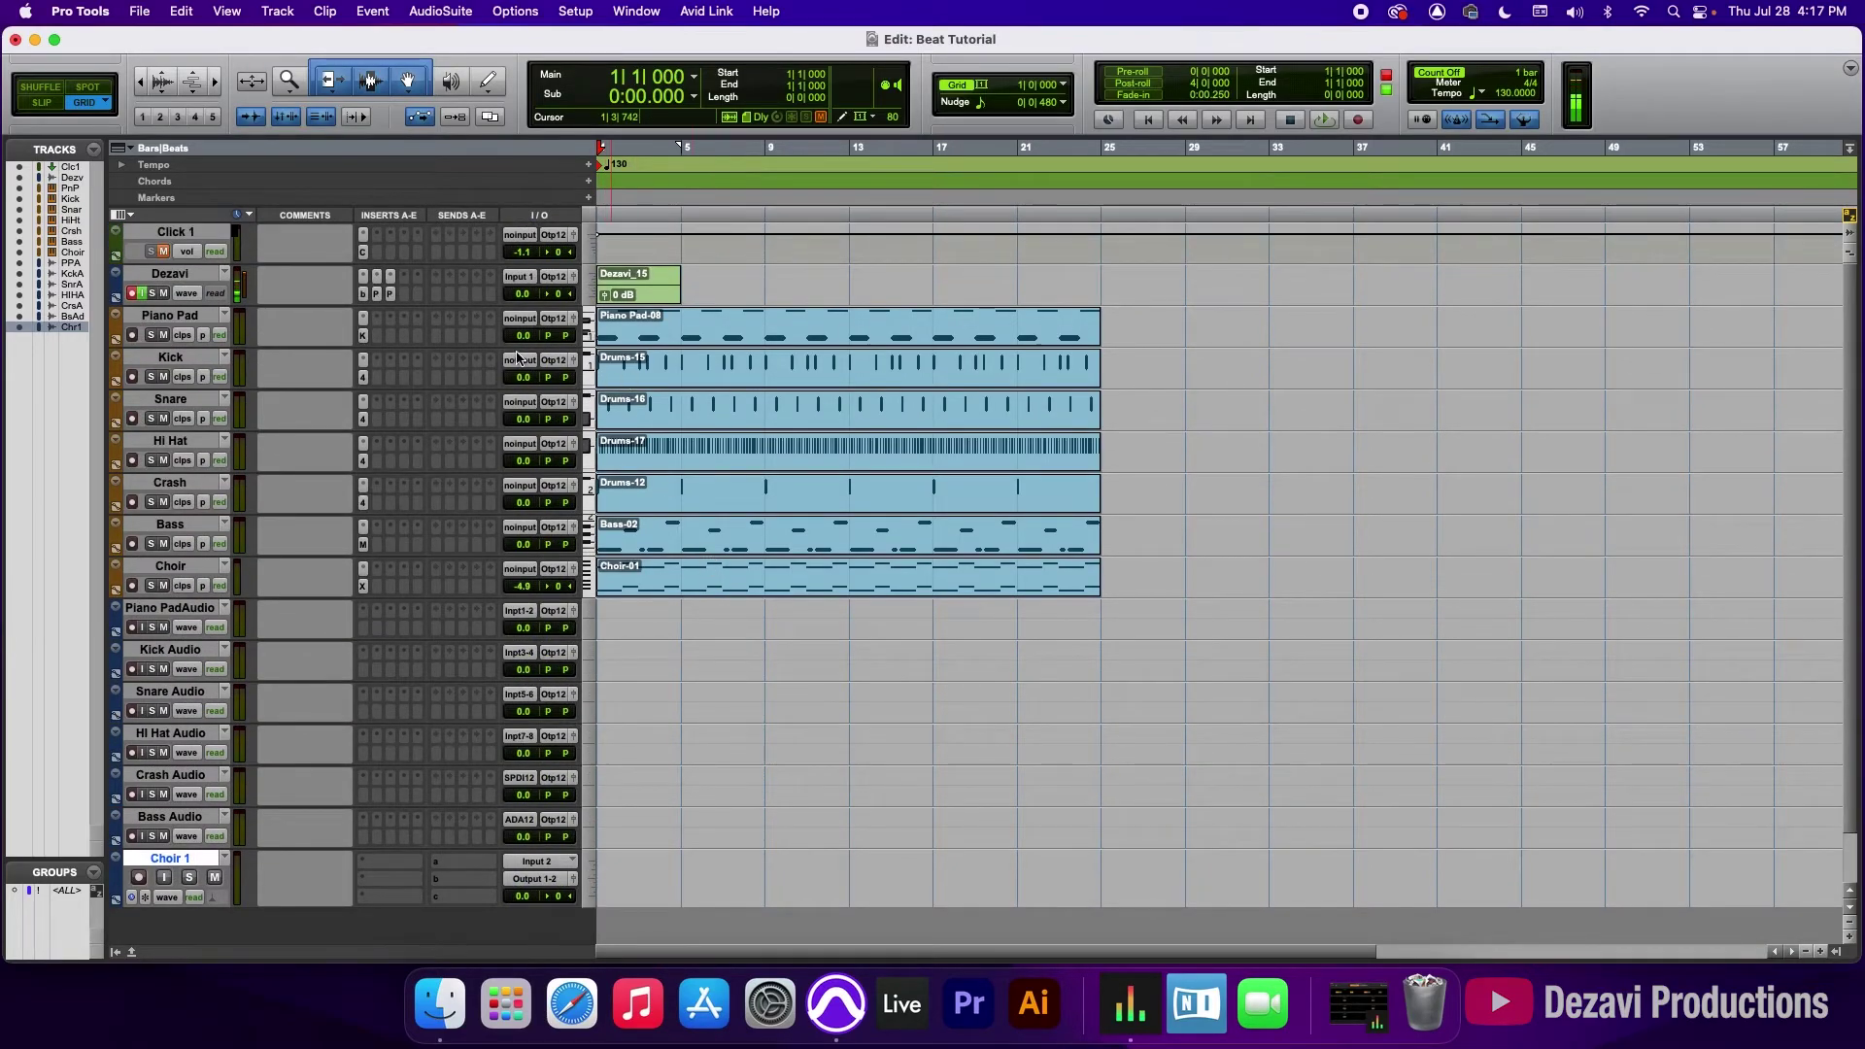
{"action": "left_click", "coordinate": [788, 338]}
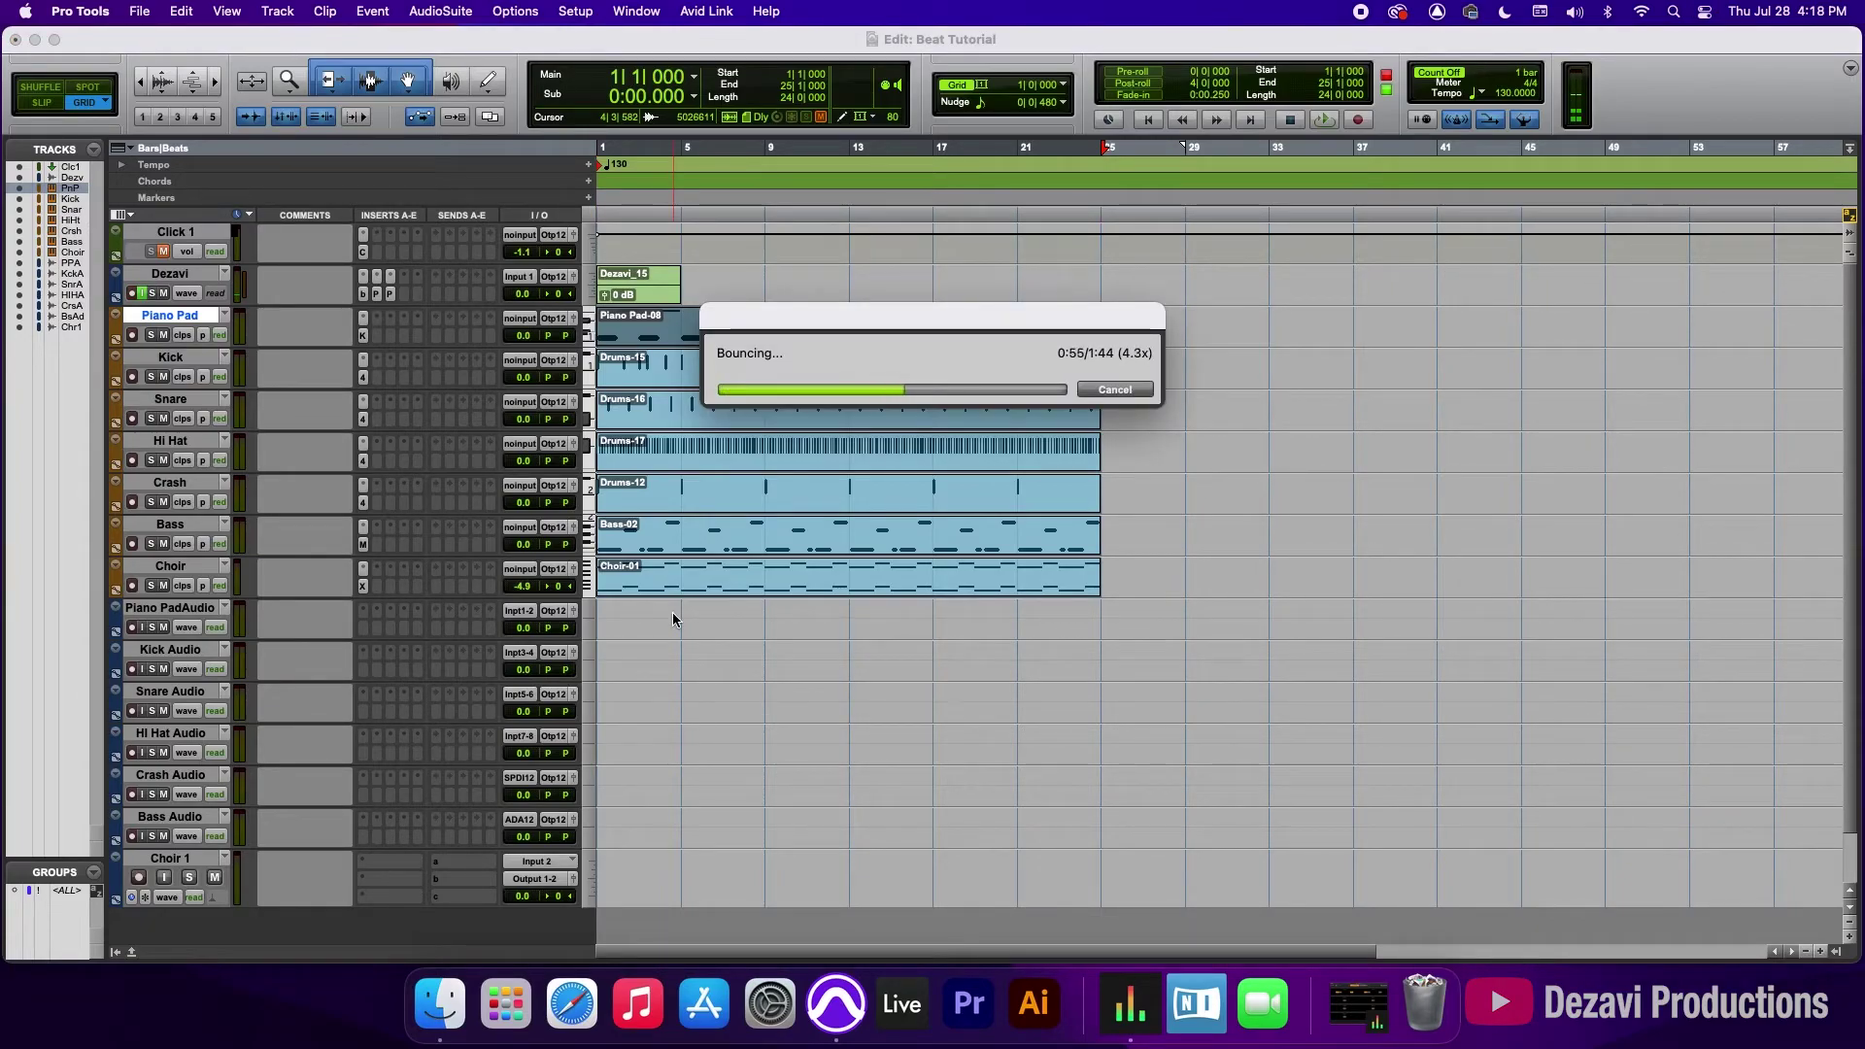
{"action": "left_click", "coordinate": [660, 378]}
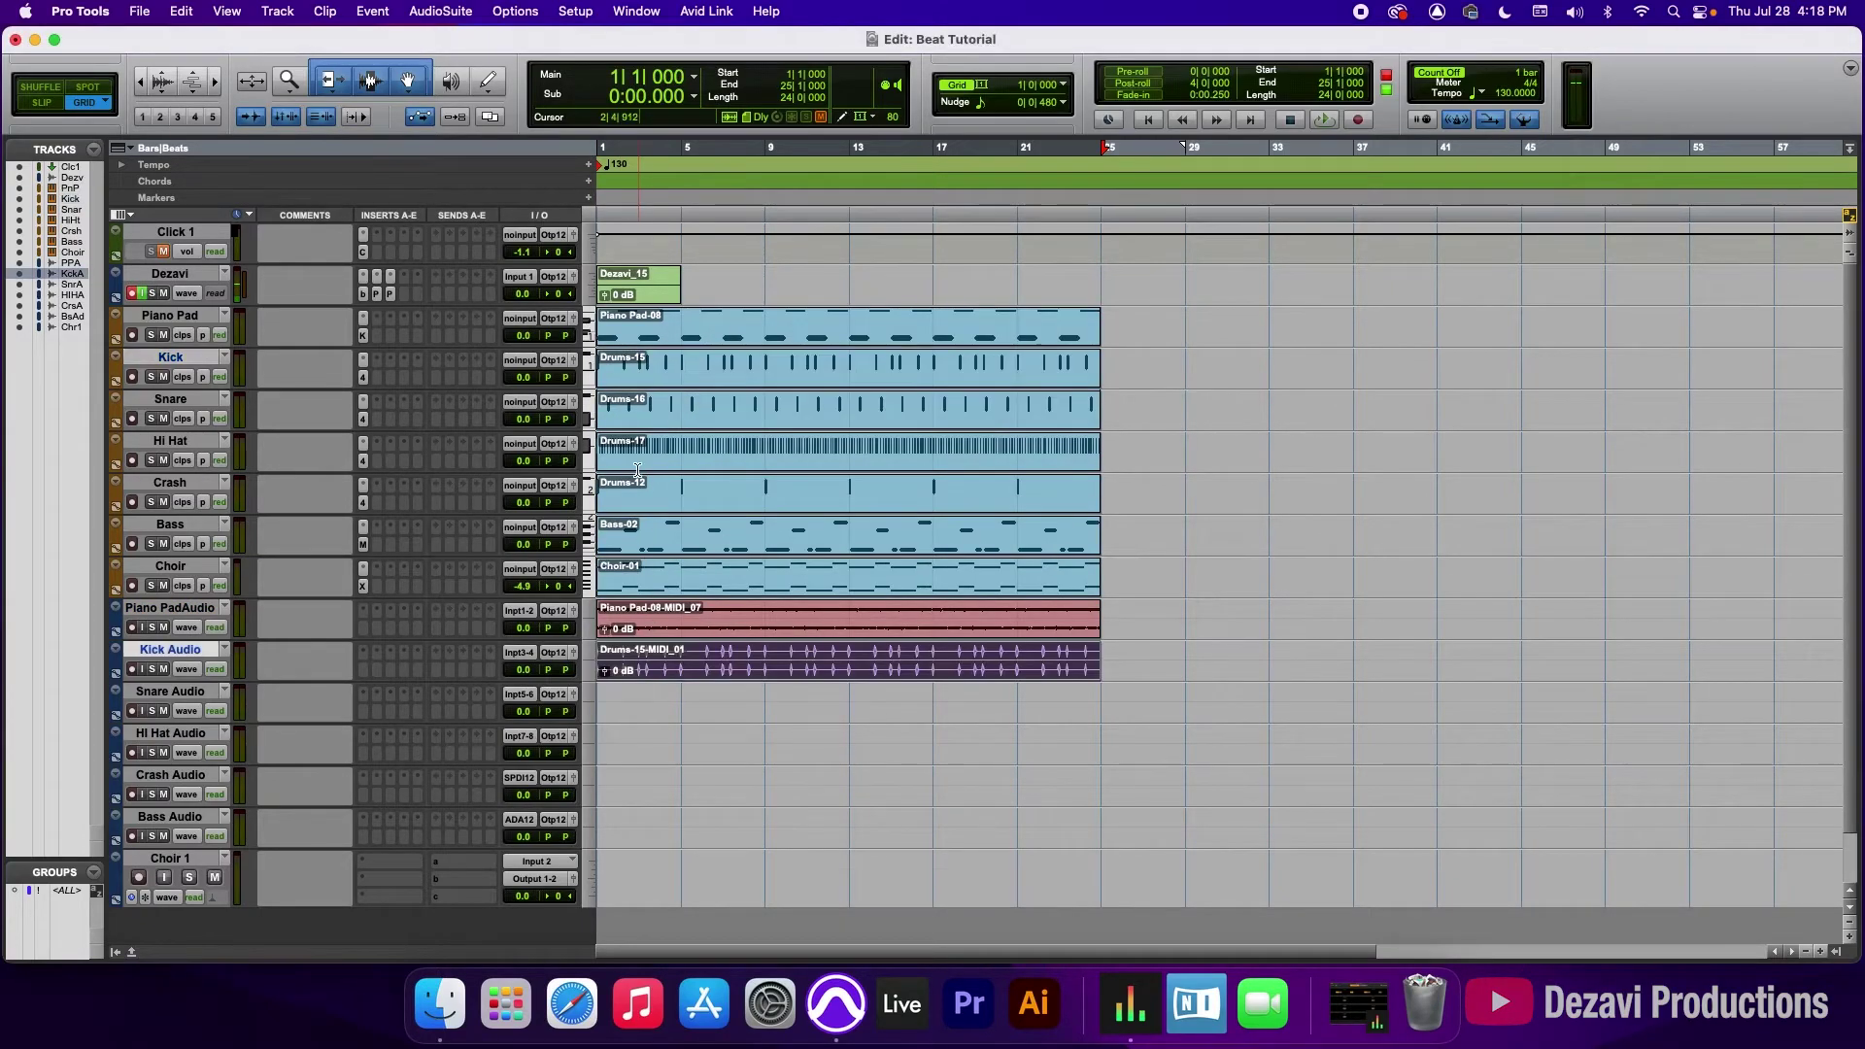
{"action": "left_click", "coordinate": [634, 423]}
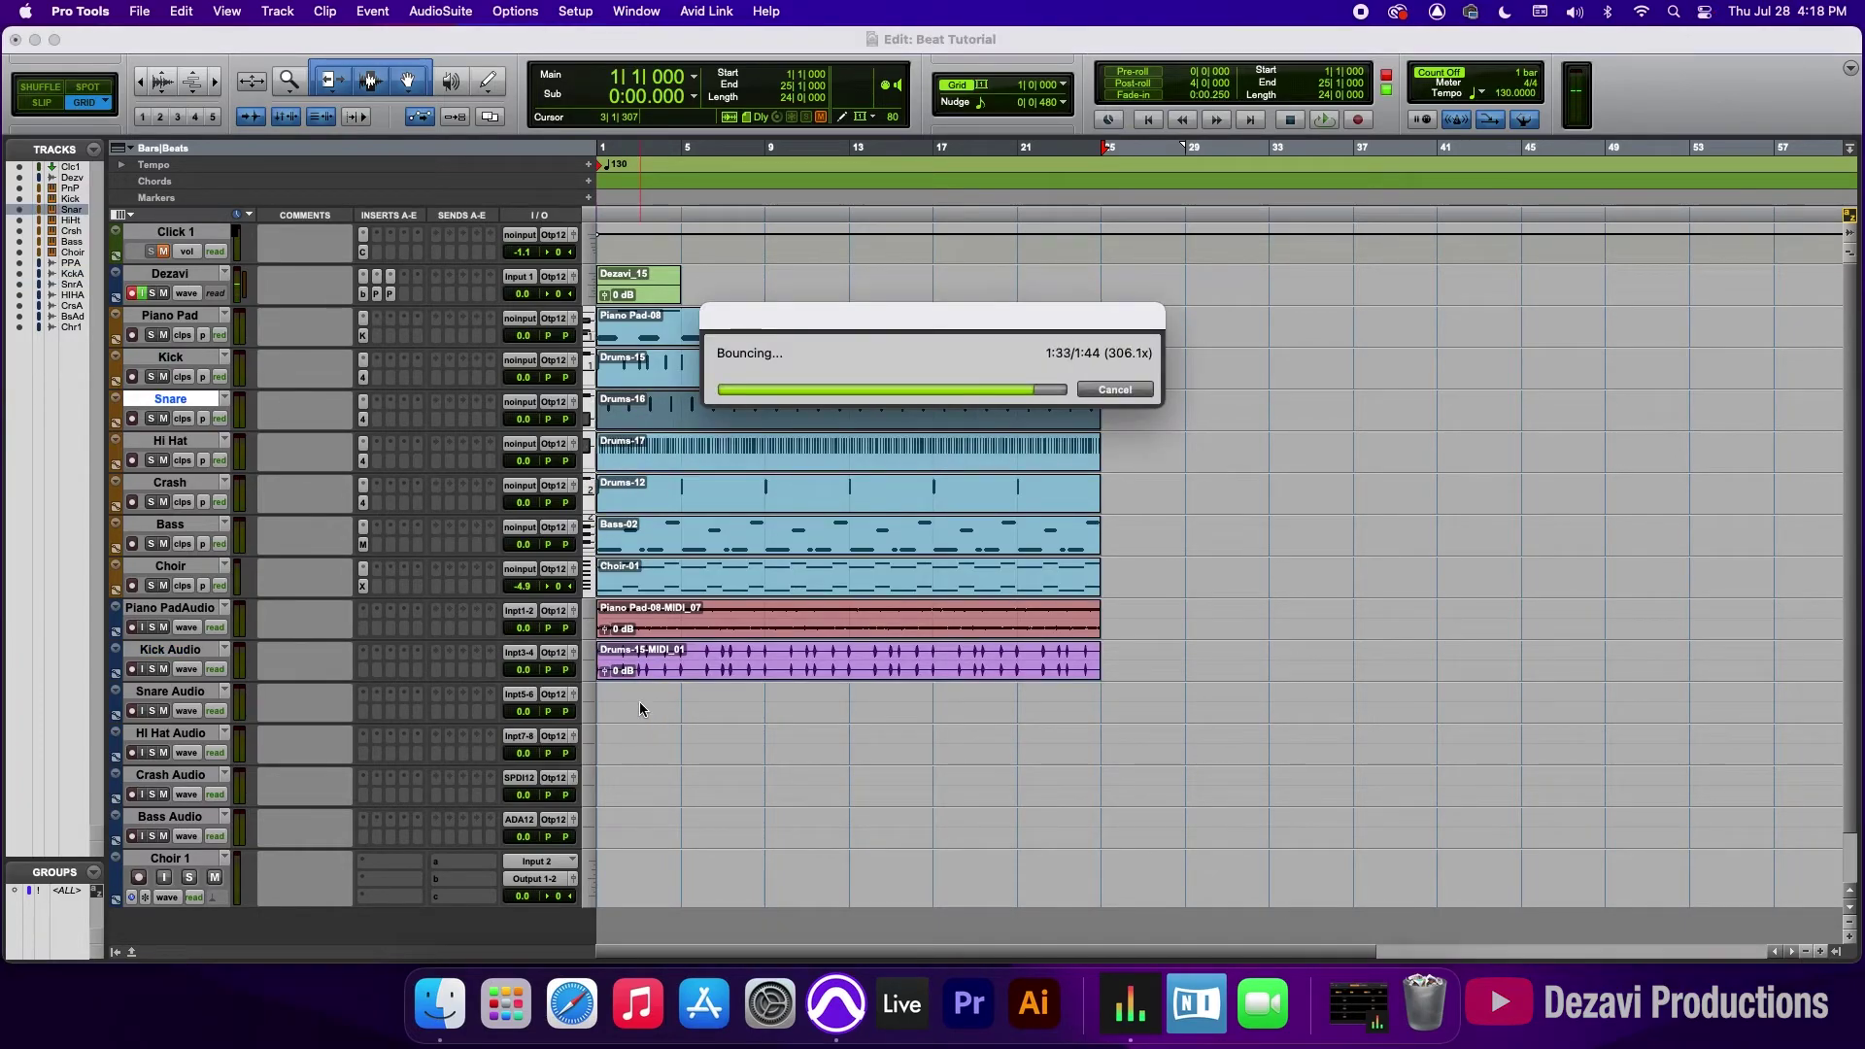
{"action": "left_click_drag", "start_coordinate": [637, 464], "coordinate": [631, 757]}
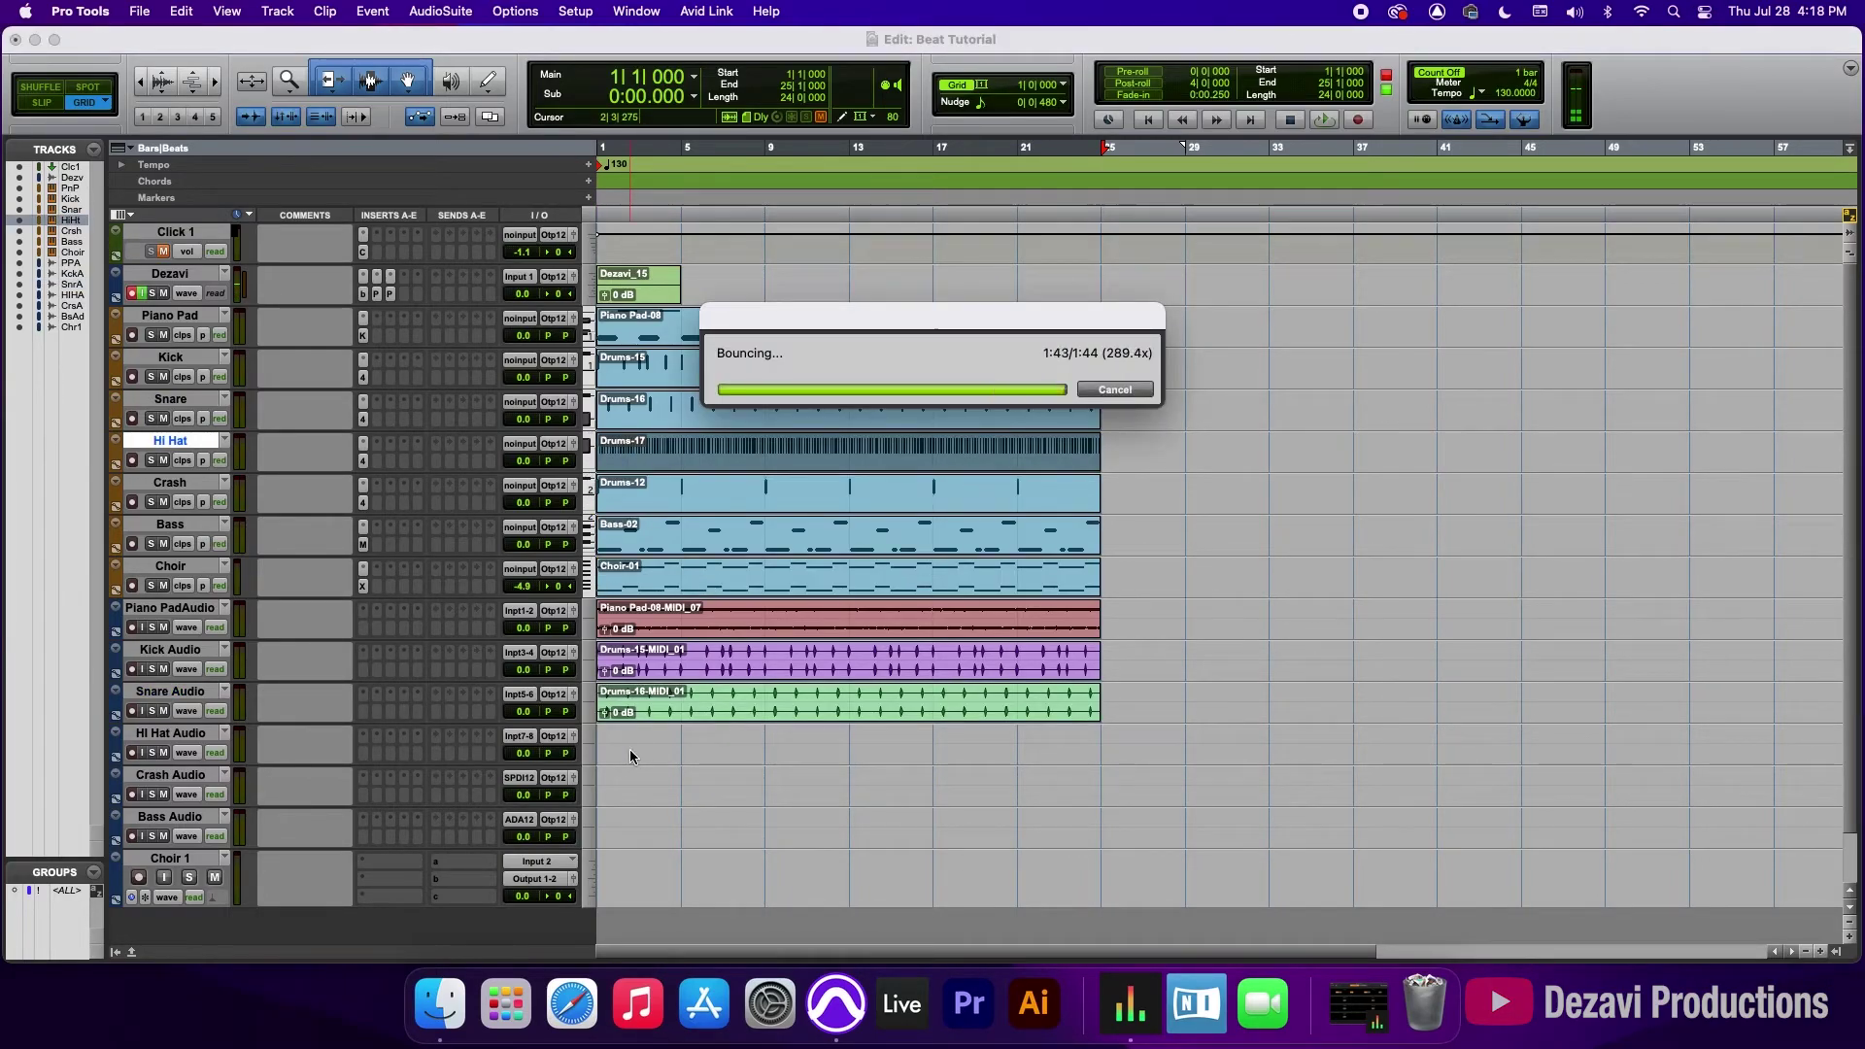
{"action": "left_click", "coordinate": [638, 503]}
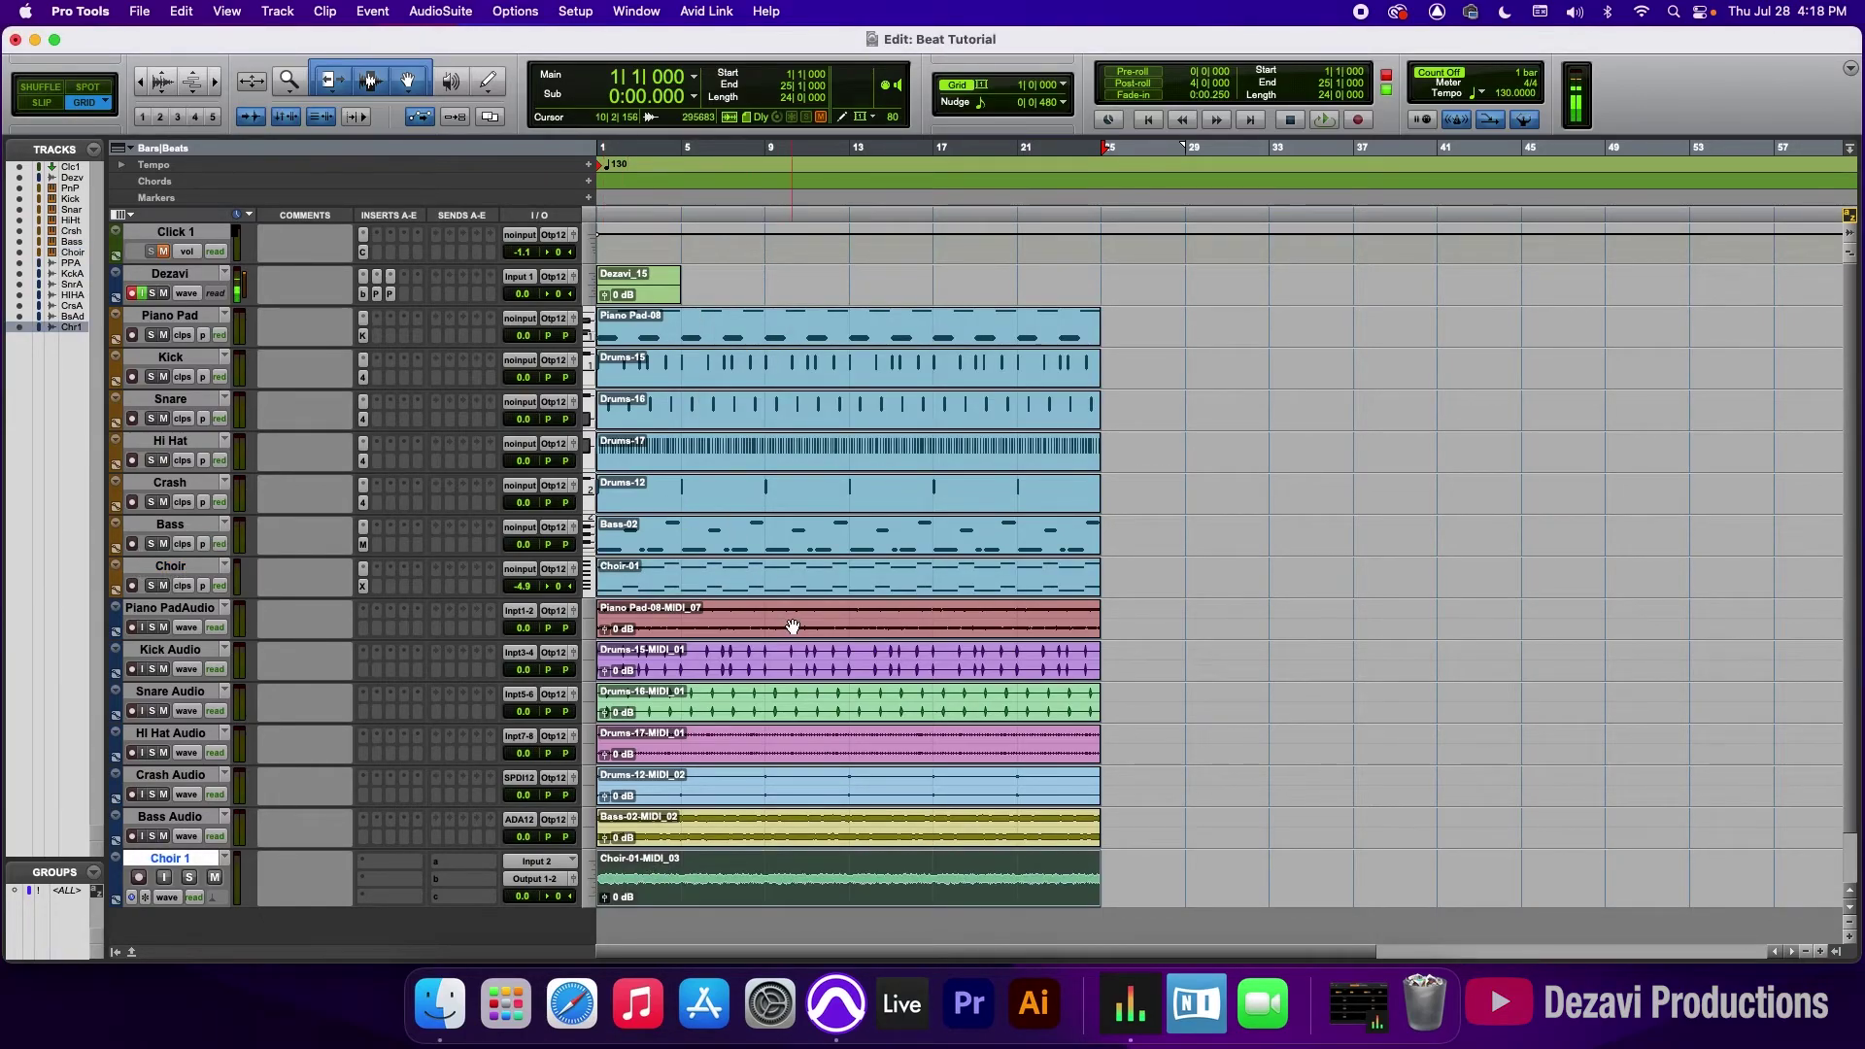
Step: Select the Piano Pad through Choir instrument tracks and hide them as inactive
{"action": "left_click", "coordinate": [175, 563]}
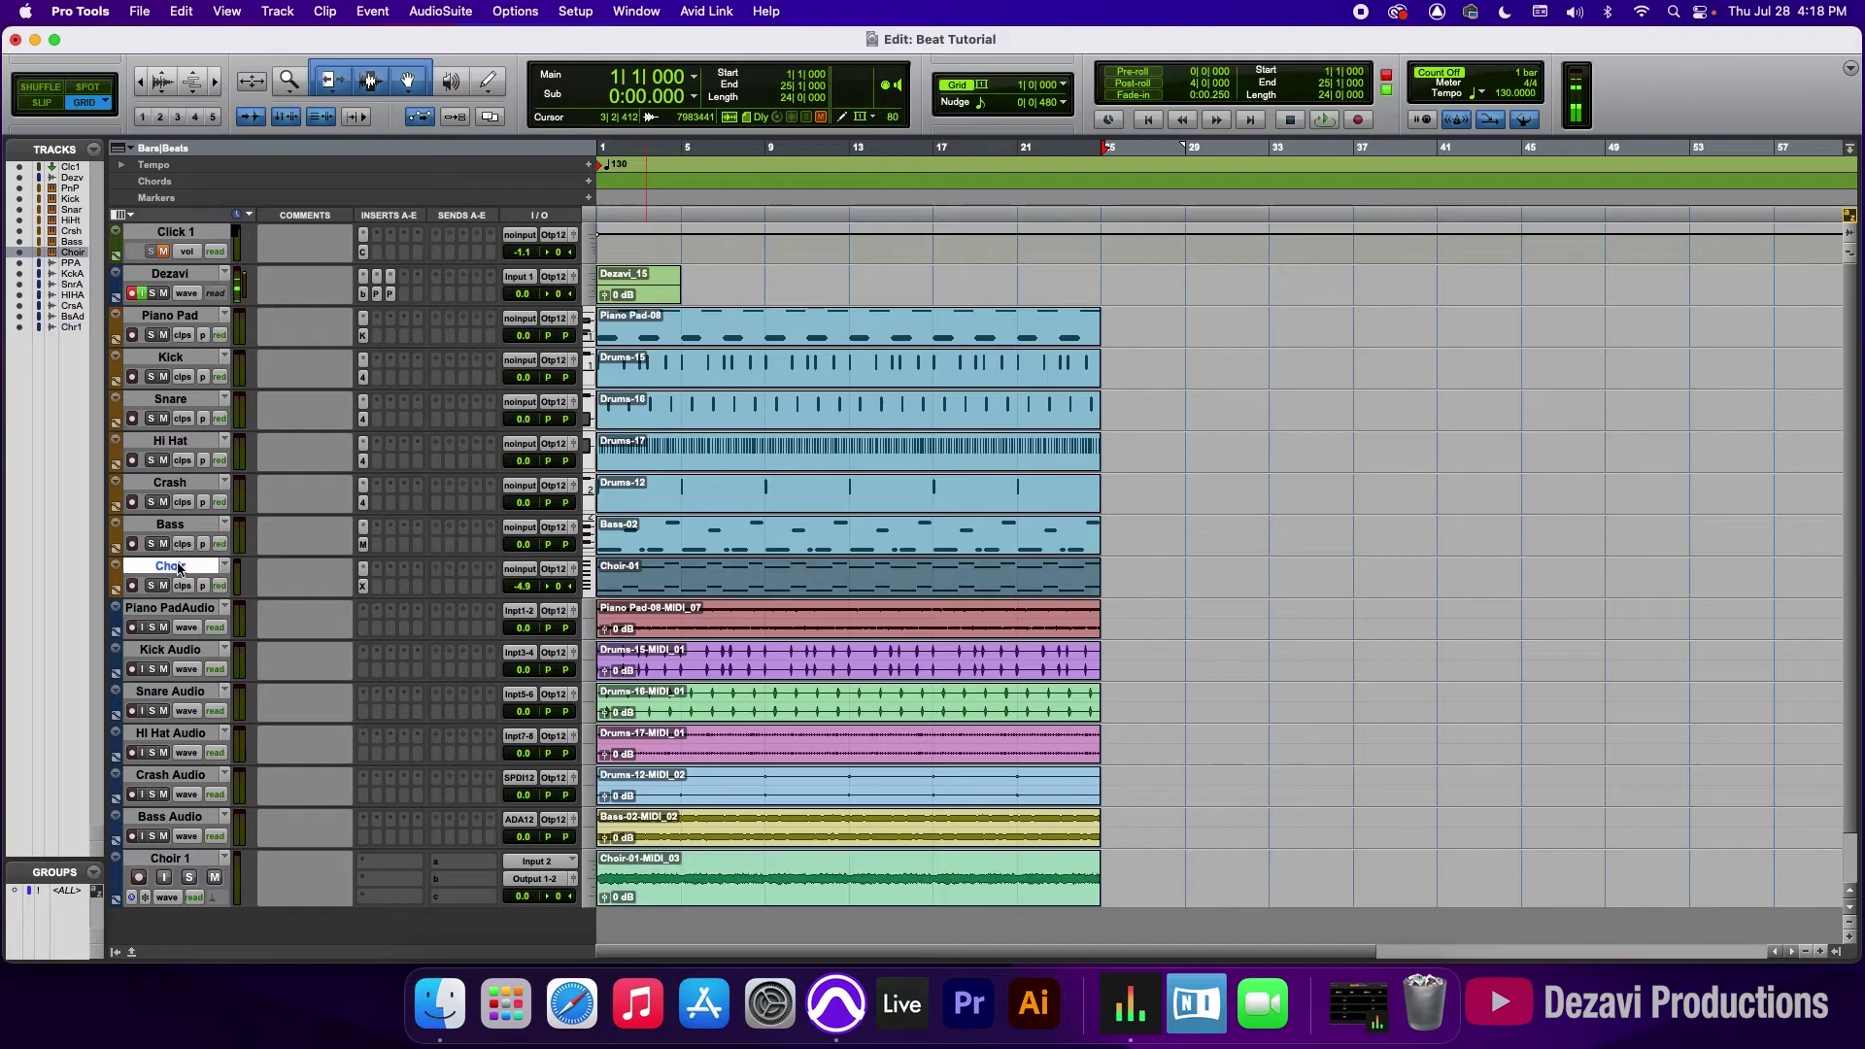
{"action": "left_click", "coordinate": [172, 318], "text": "shift"}
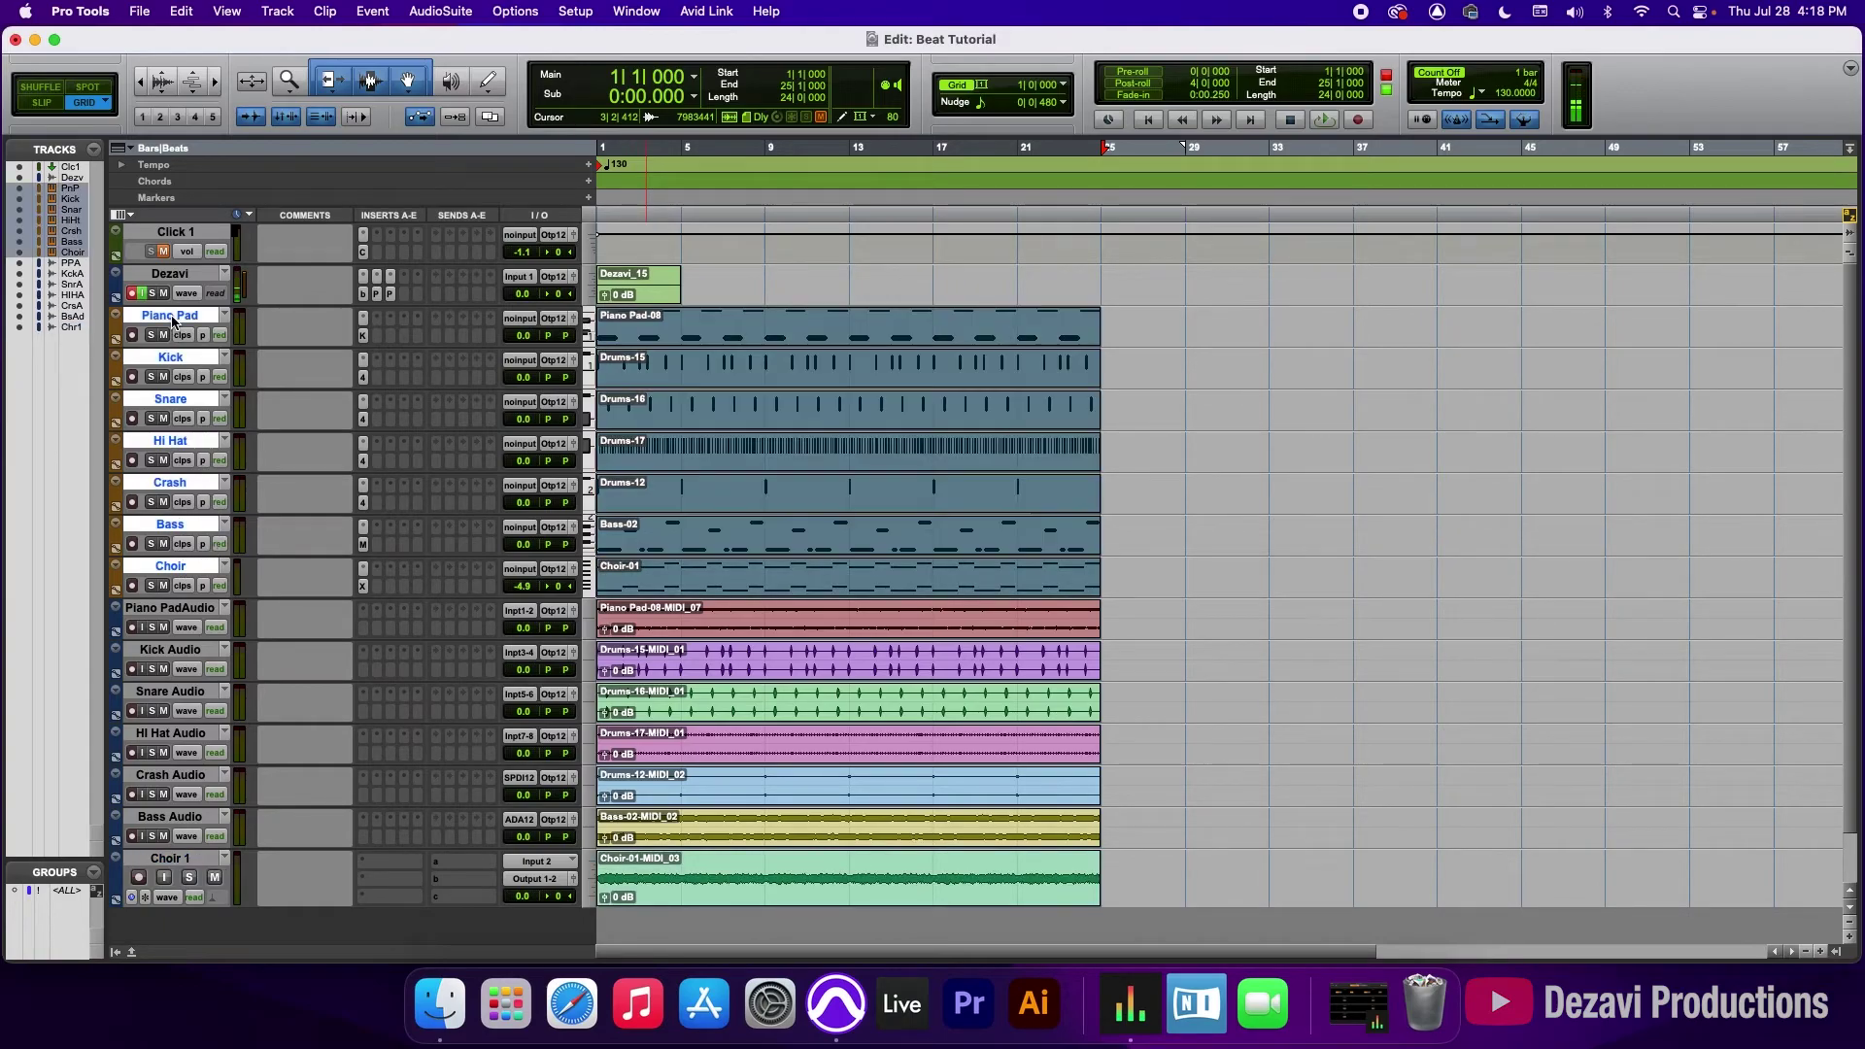
{"action": "right_click", "coordinate": [173, 321]}
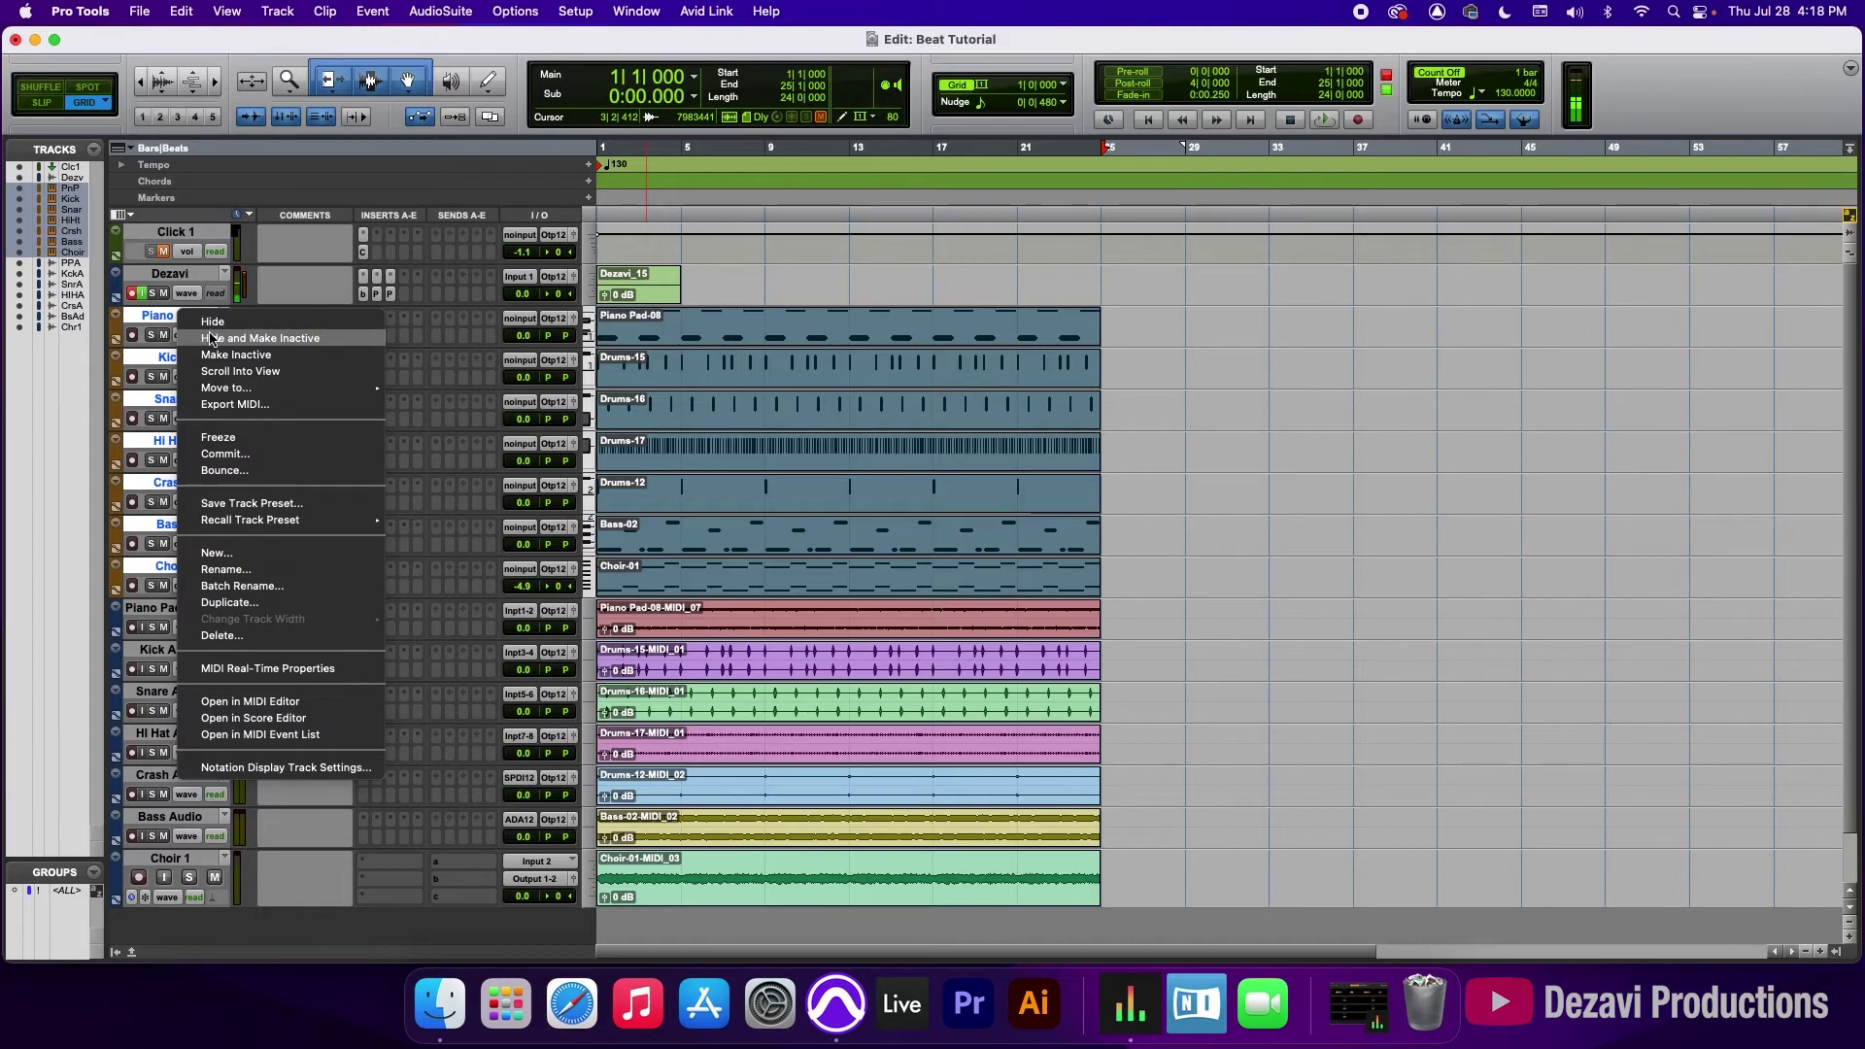
{"action": "left_click", "coordinate": [211, 338]}
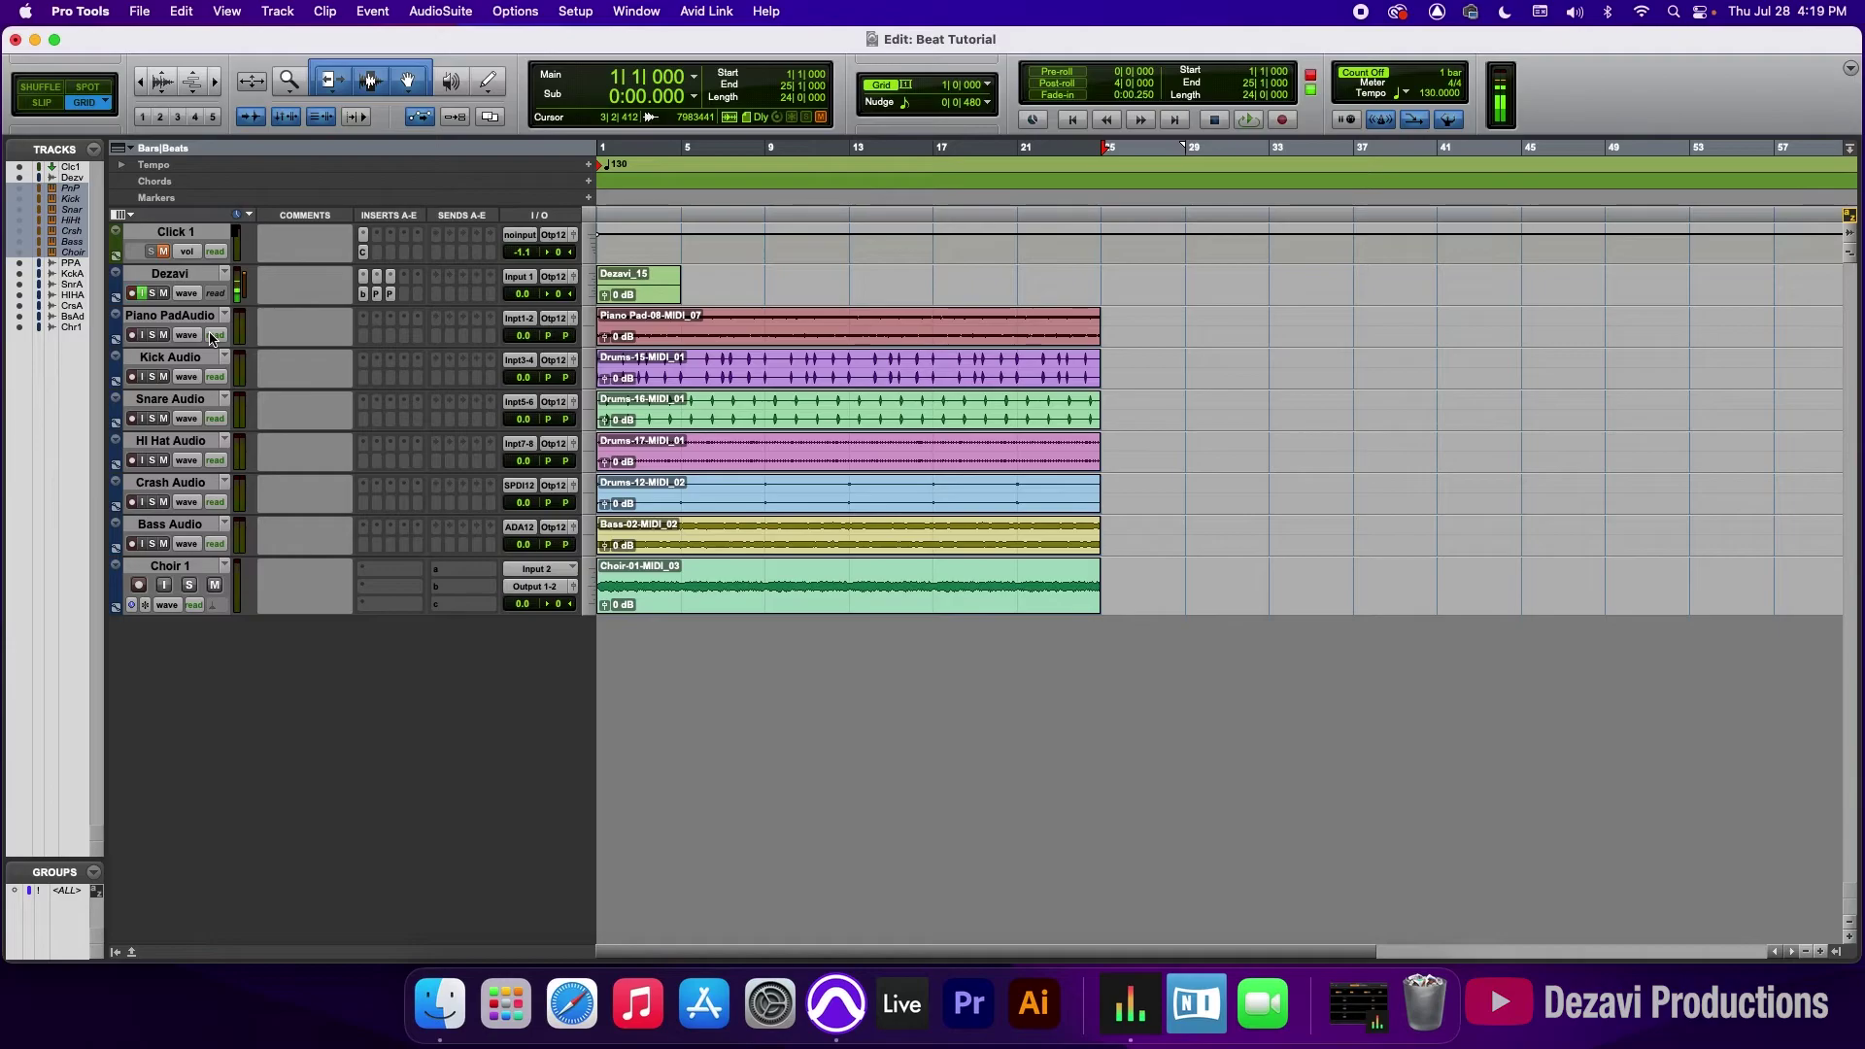
{"action": "key", "text": "Return"}
{"action": "key", "text": "space"}
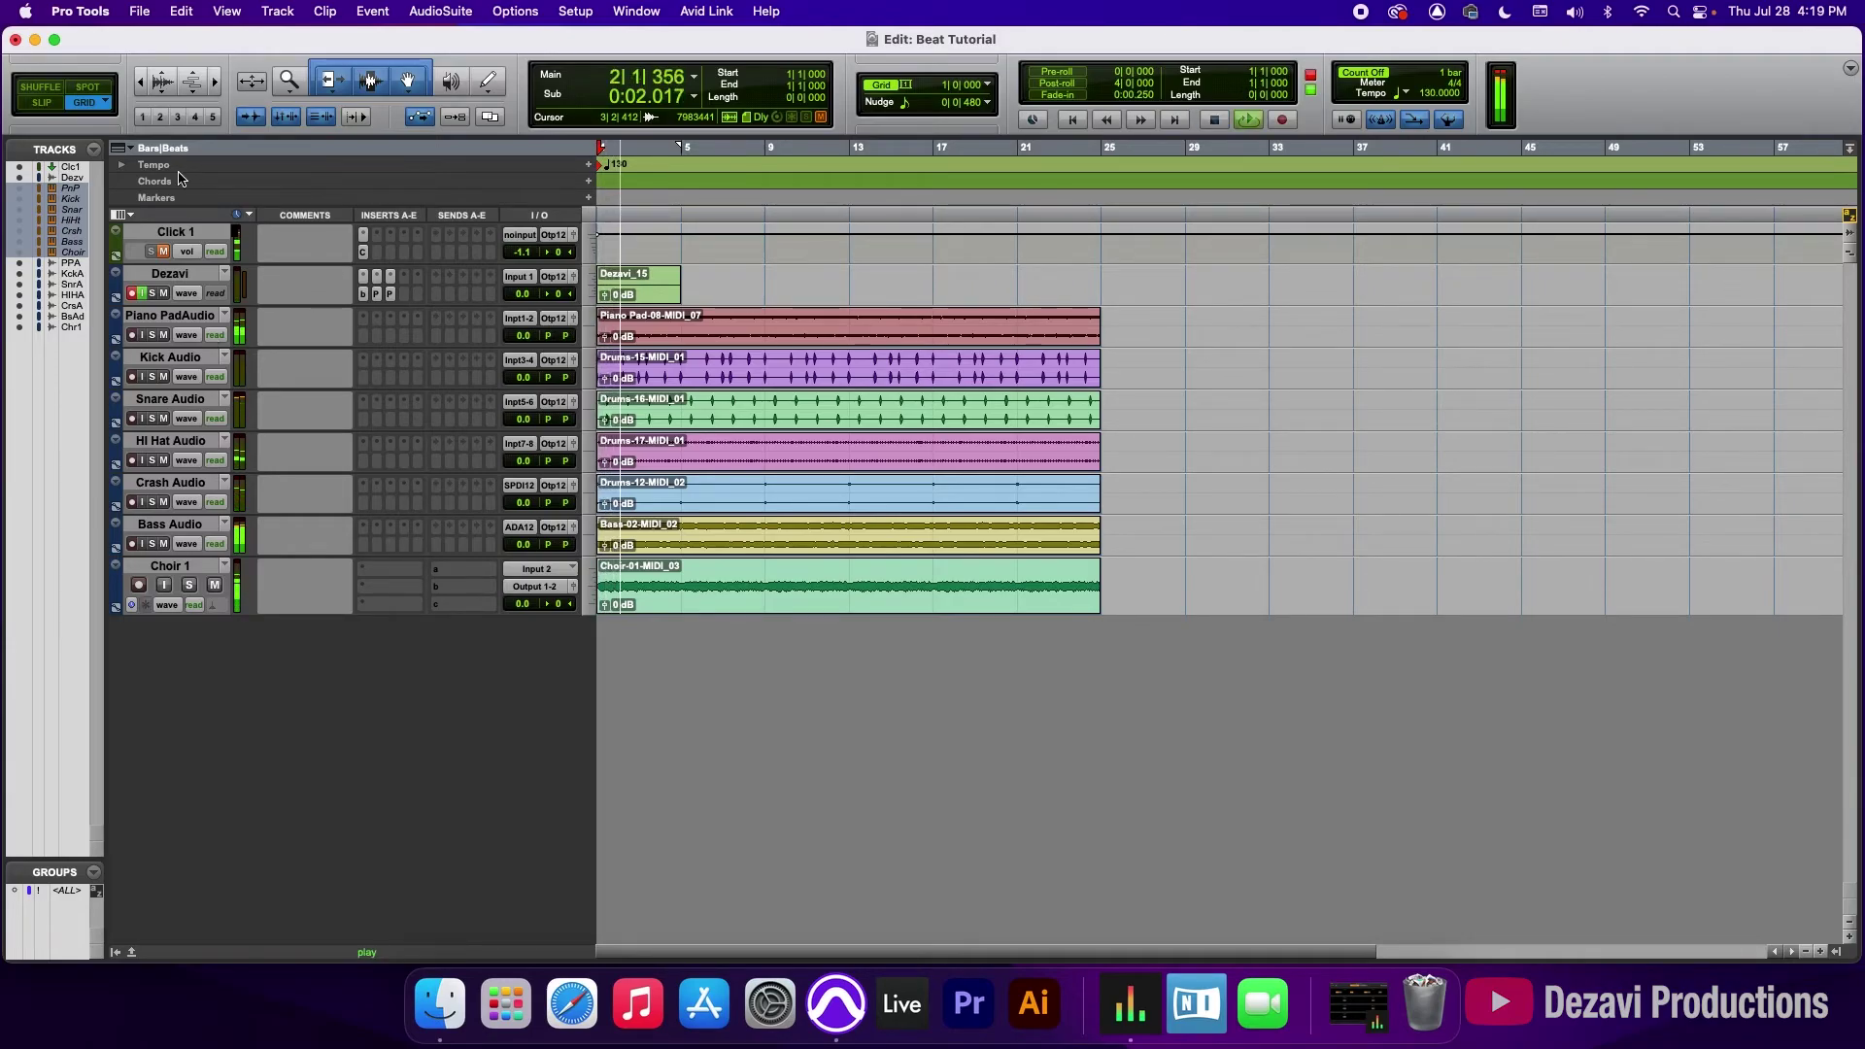
{"action": "left_click", "coordinate": [1819, 953]}
{"action": "left_click", "coordinate": [1819, 953]}
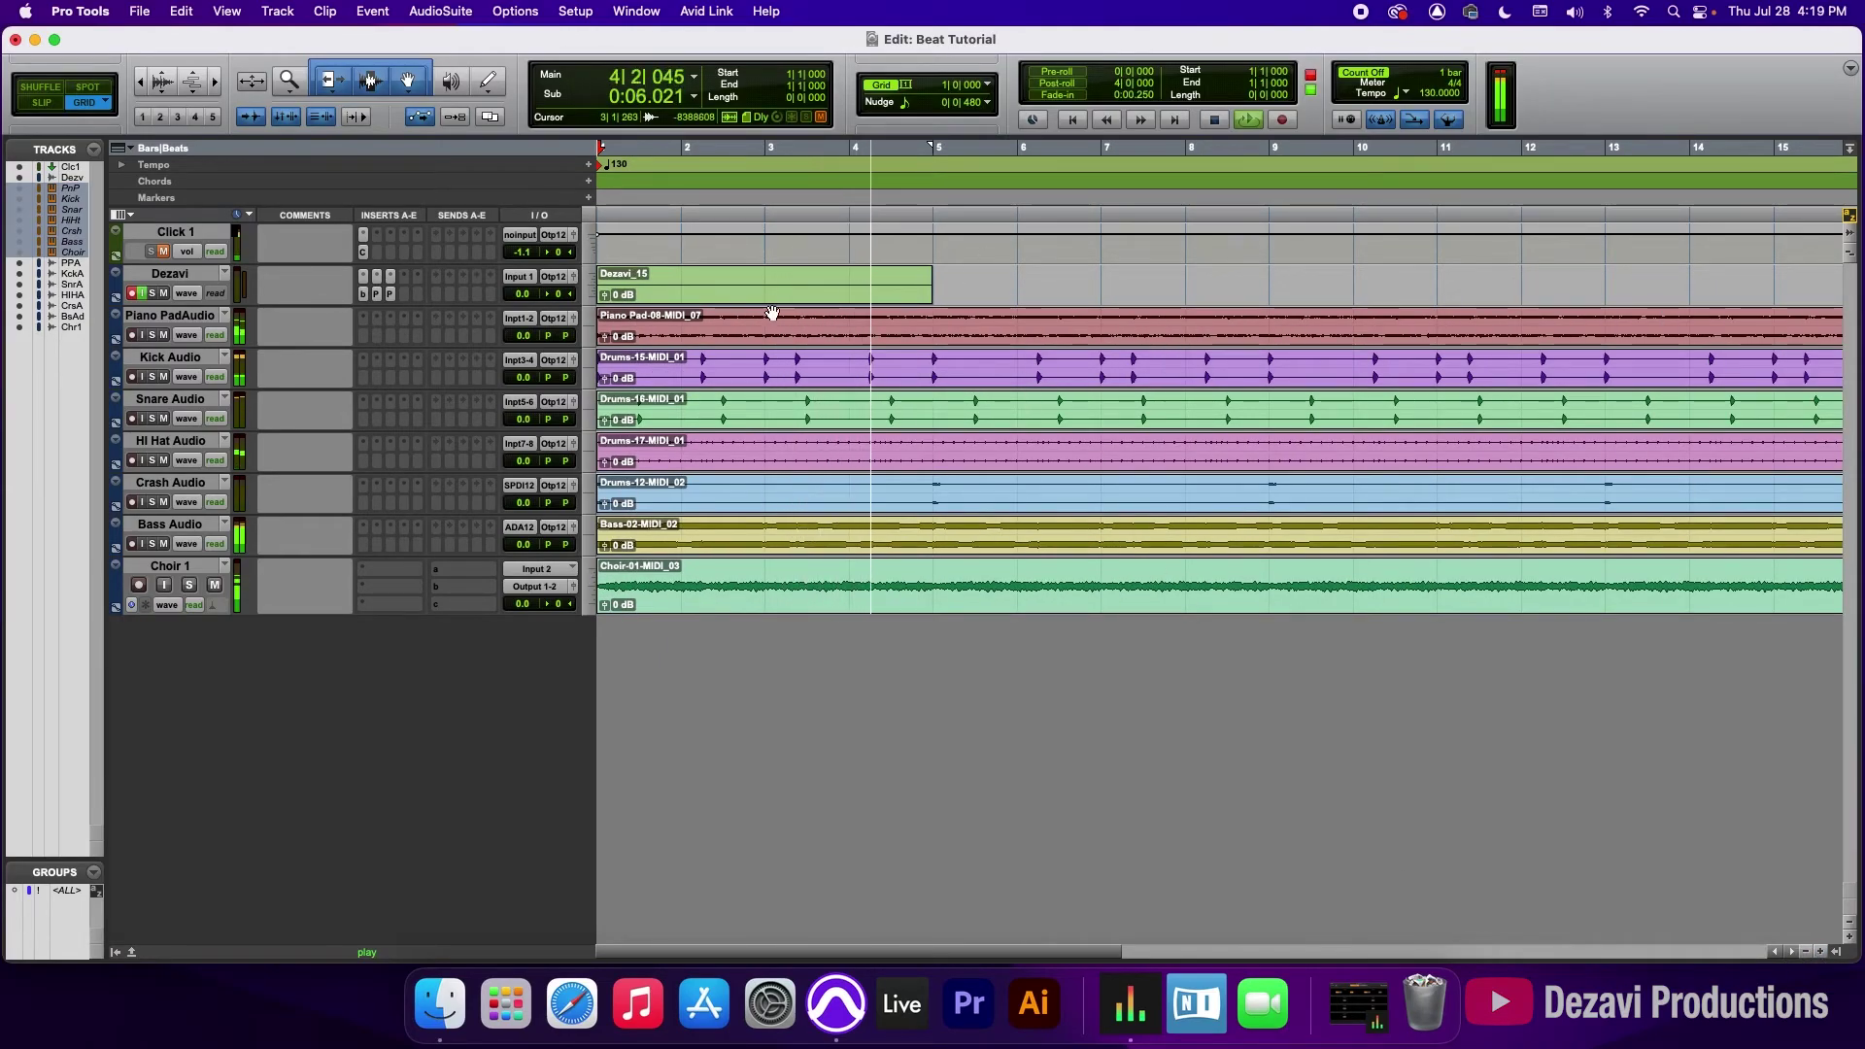
{"action": "key", "text": "space"}
{"action": "left_click", "coordinate": [152, 336]}
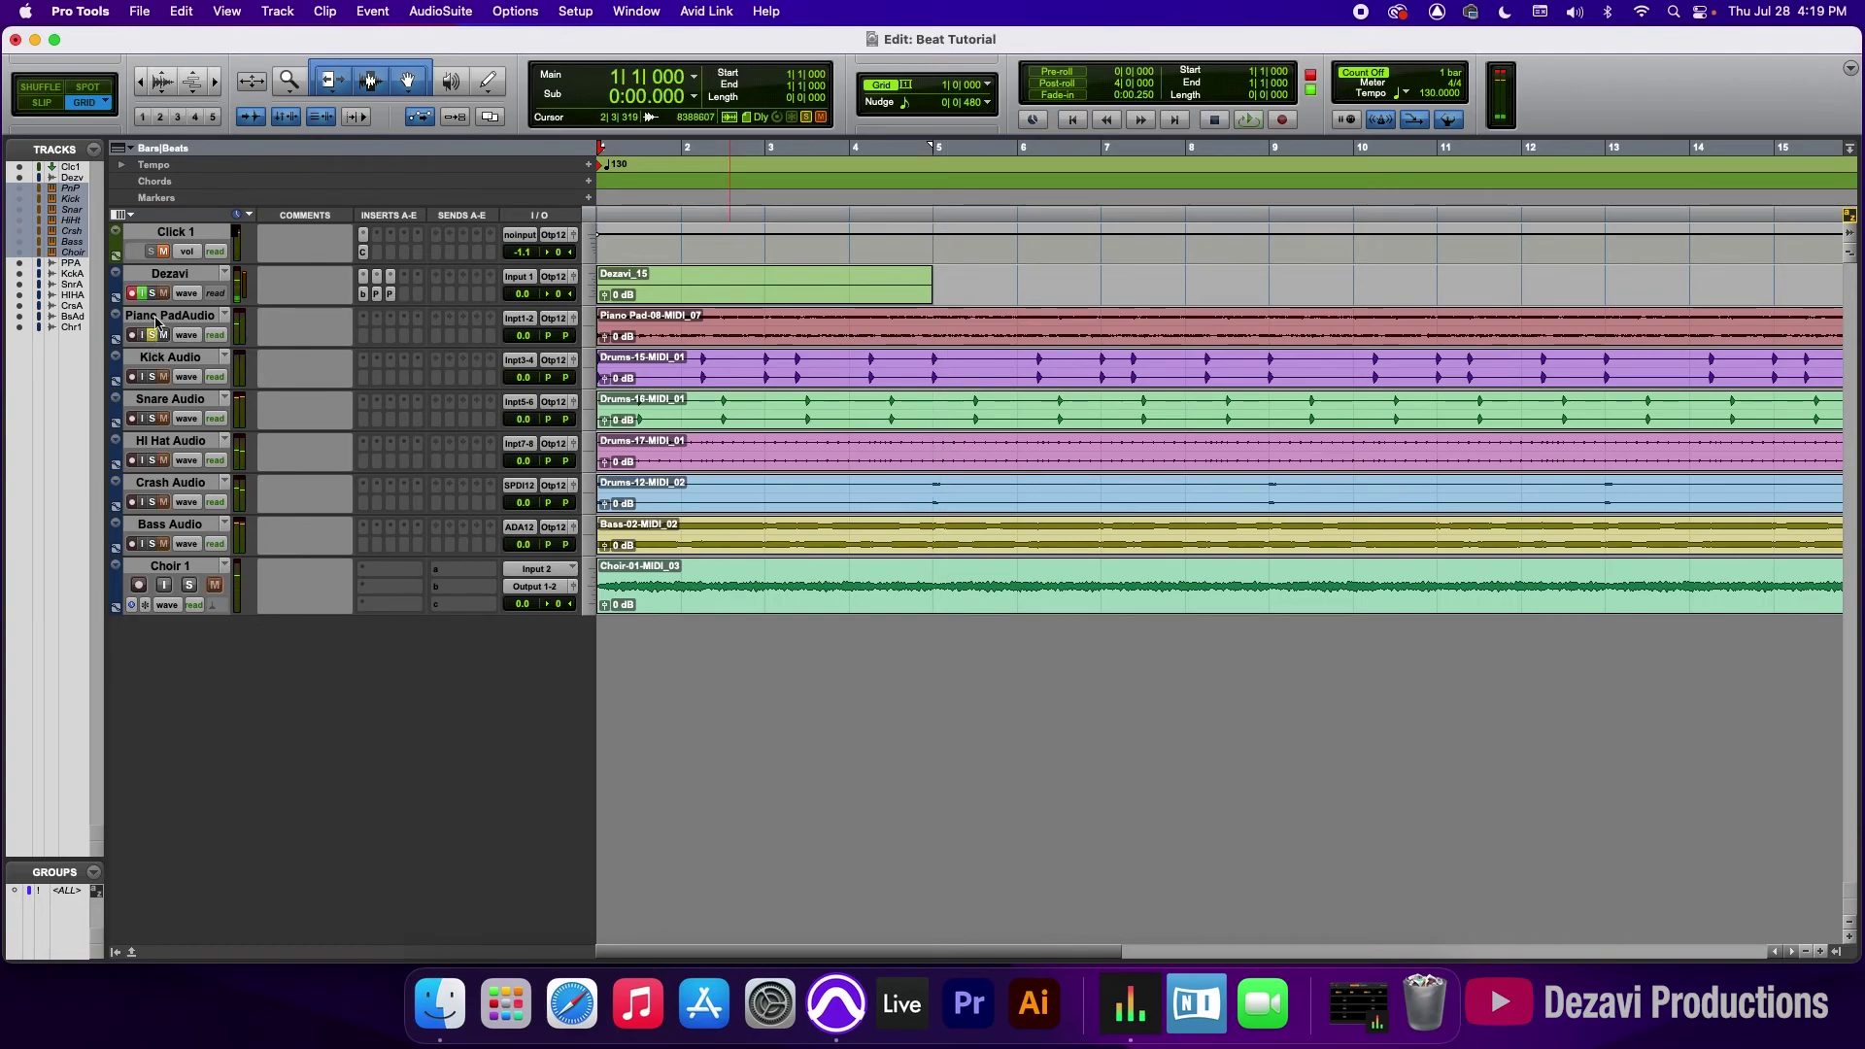
{"action": "left_click", "coordinate": [152, 294]}
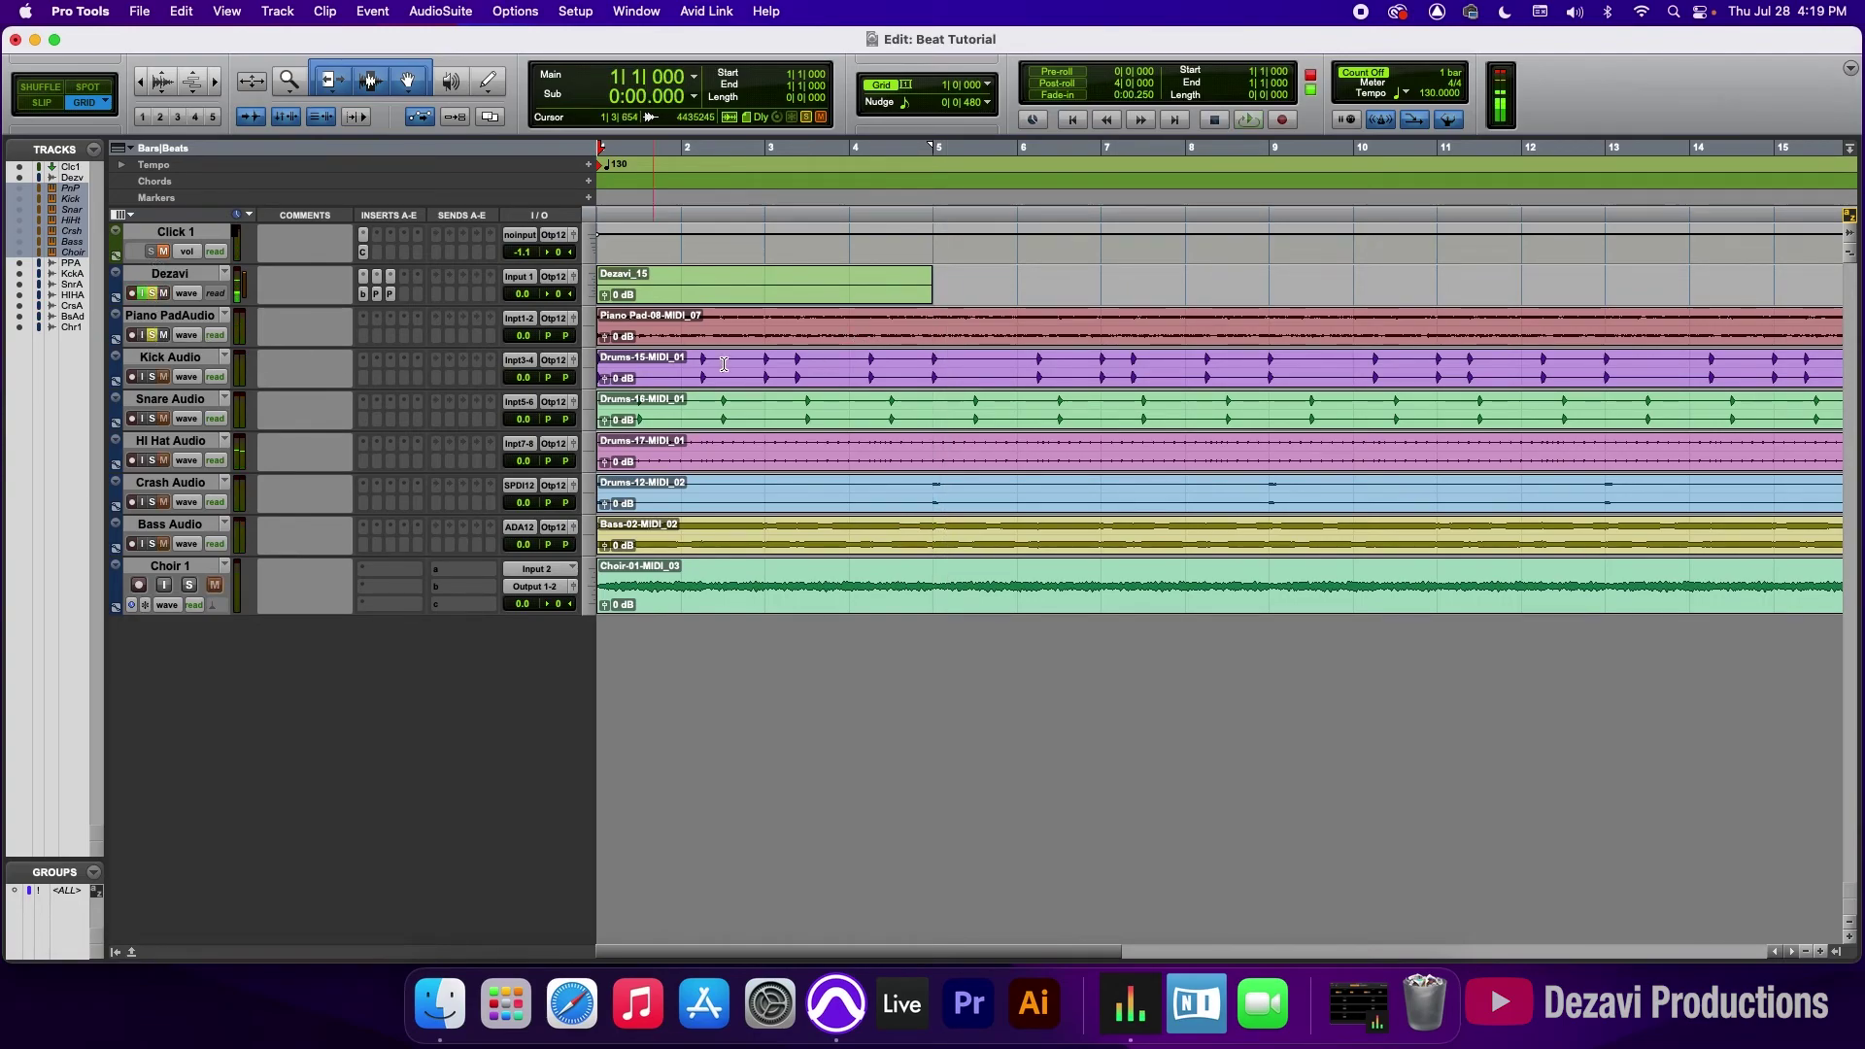
{"action": "left_click", "coordinate": [846, 322]}
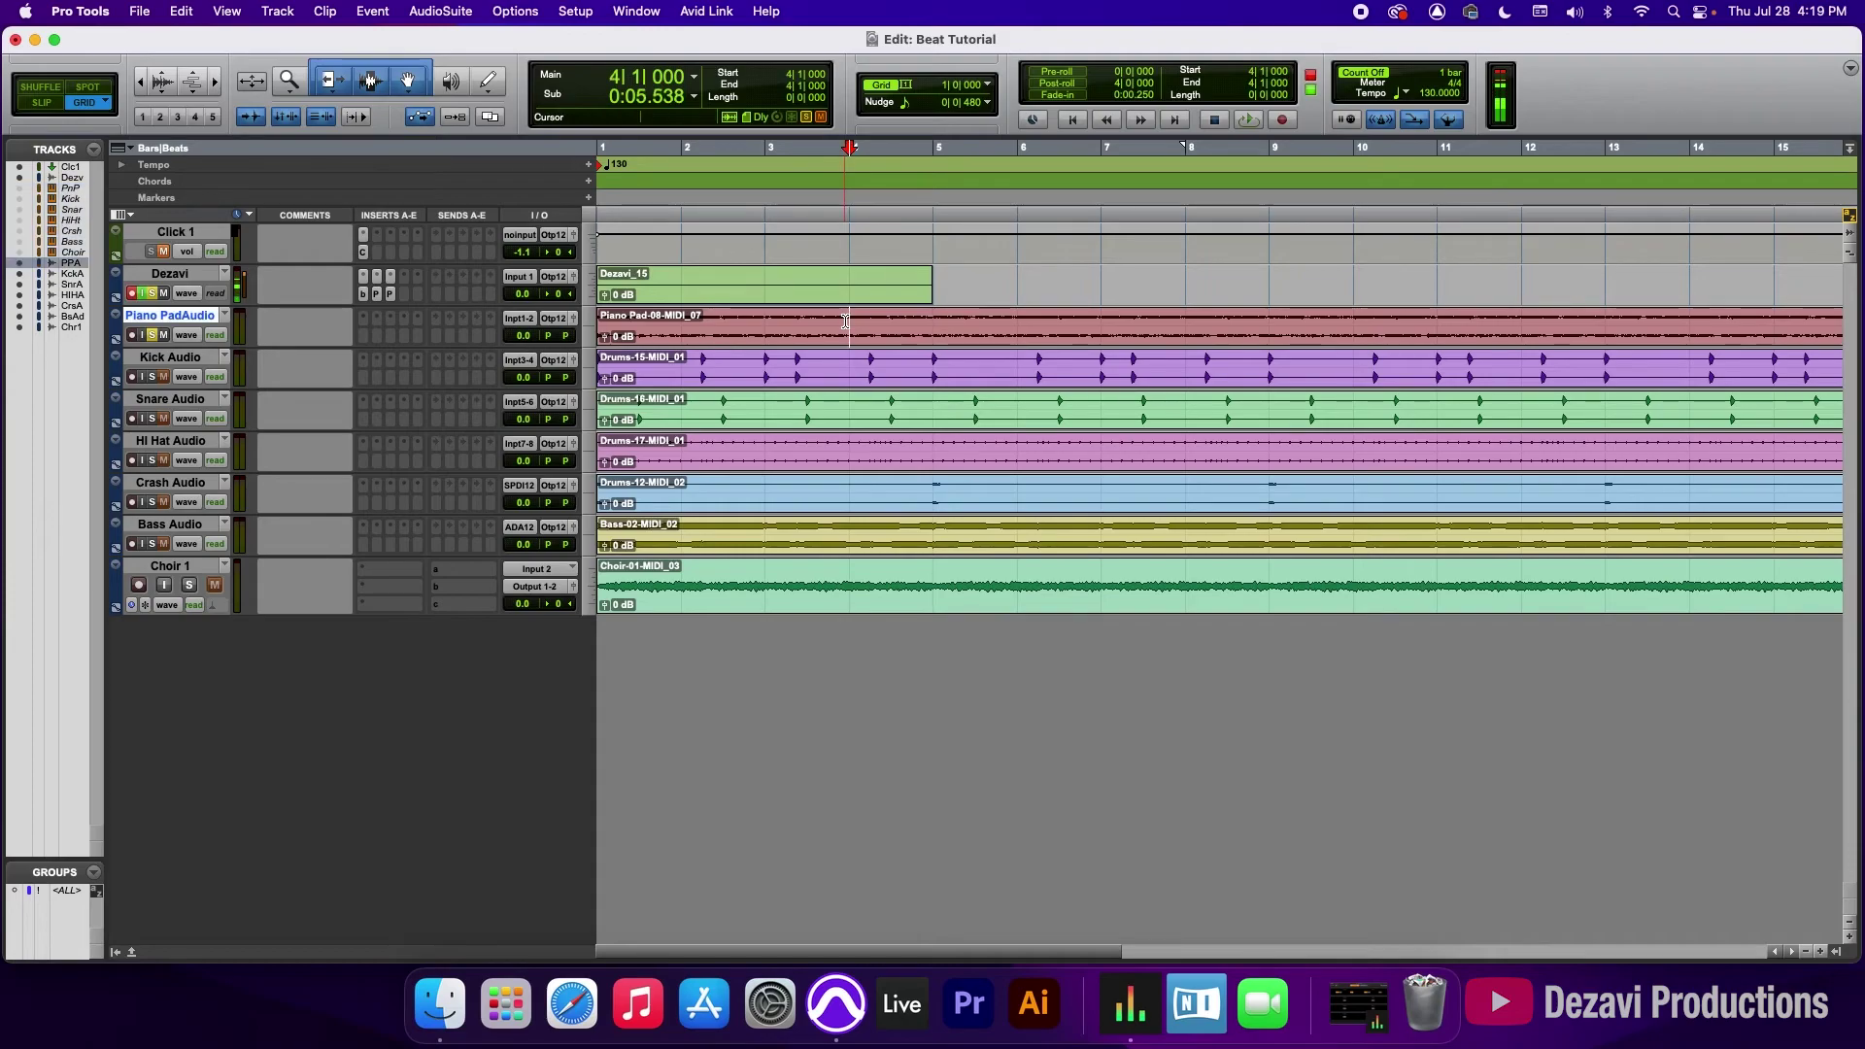
{"action": "left_click", "coordinate": [1819, 951]}
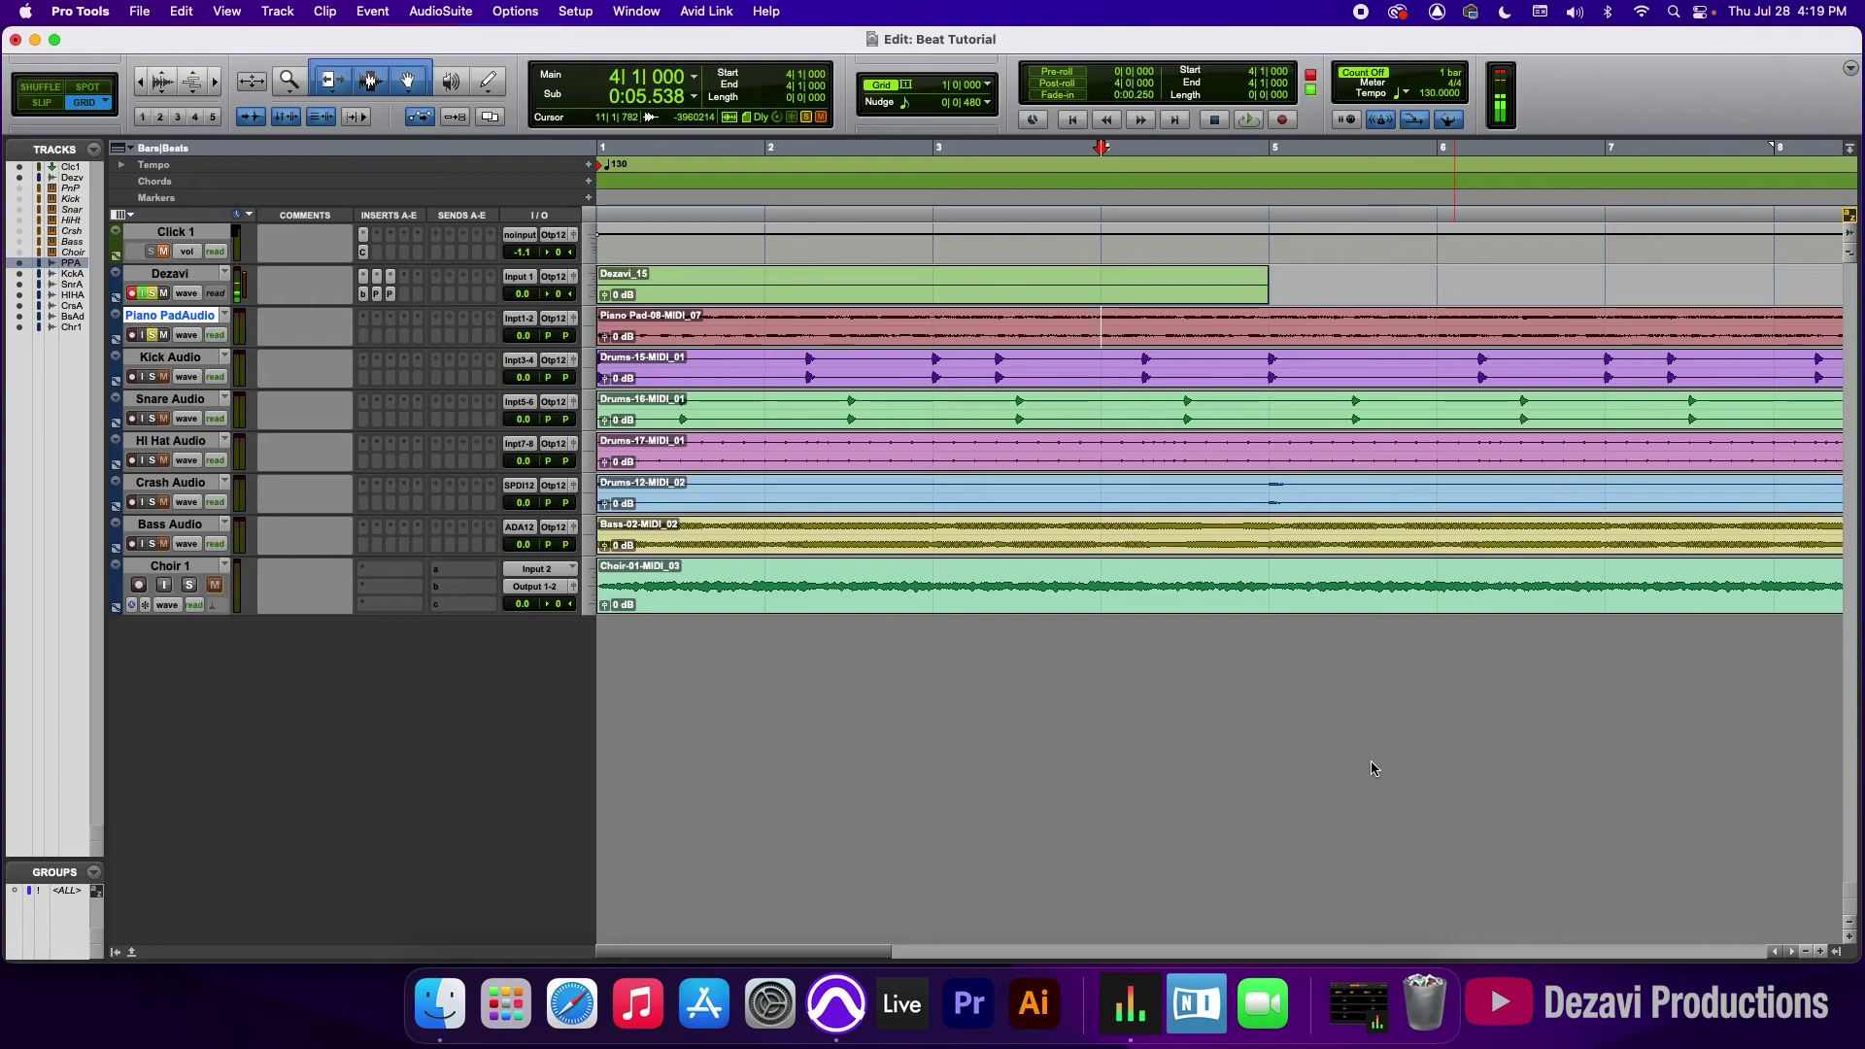
{"action": "key", "text": "space"}
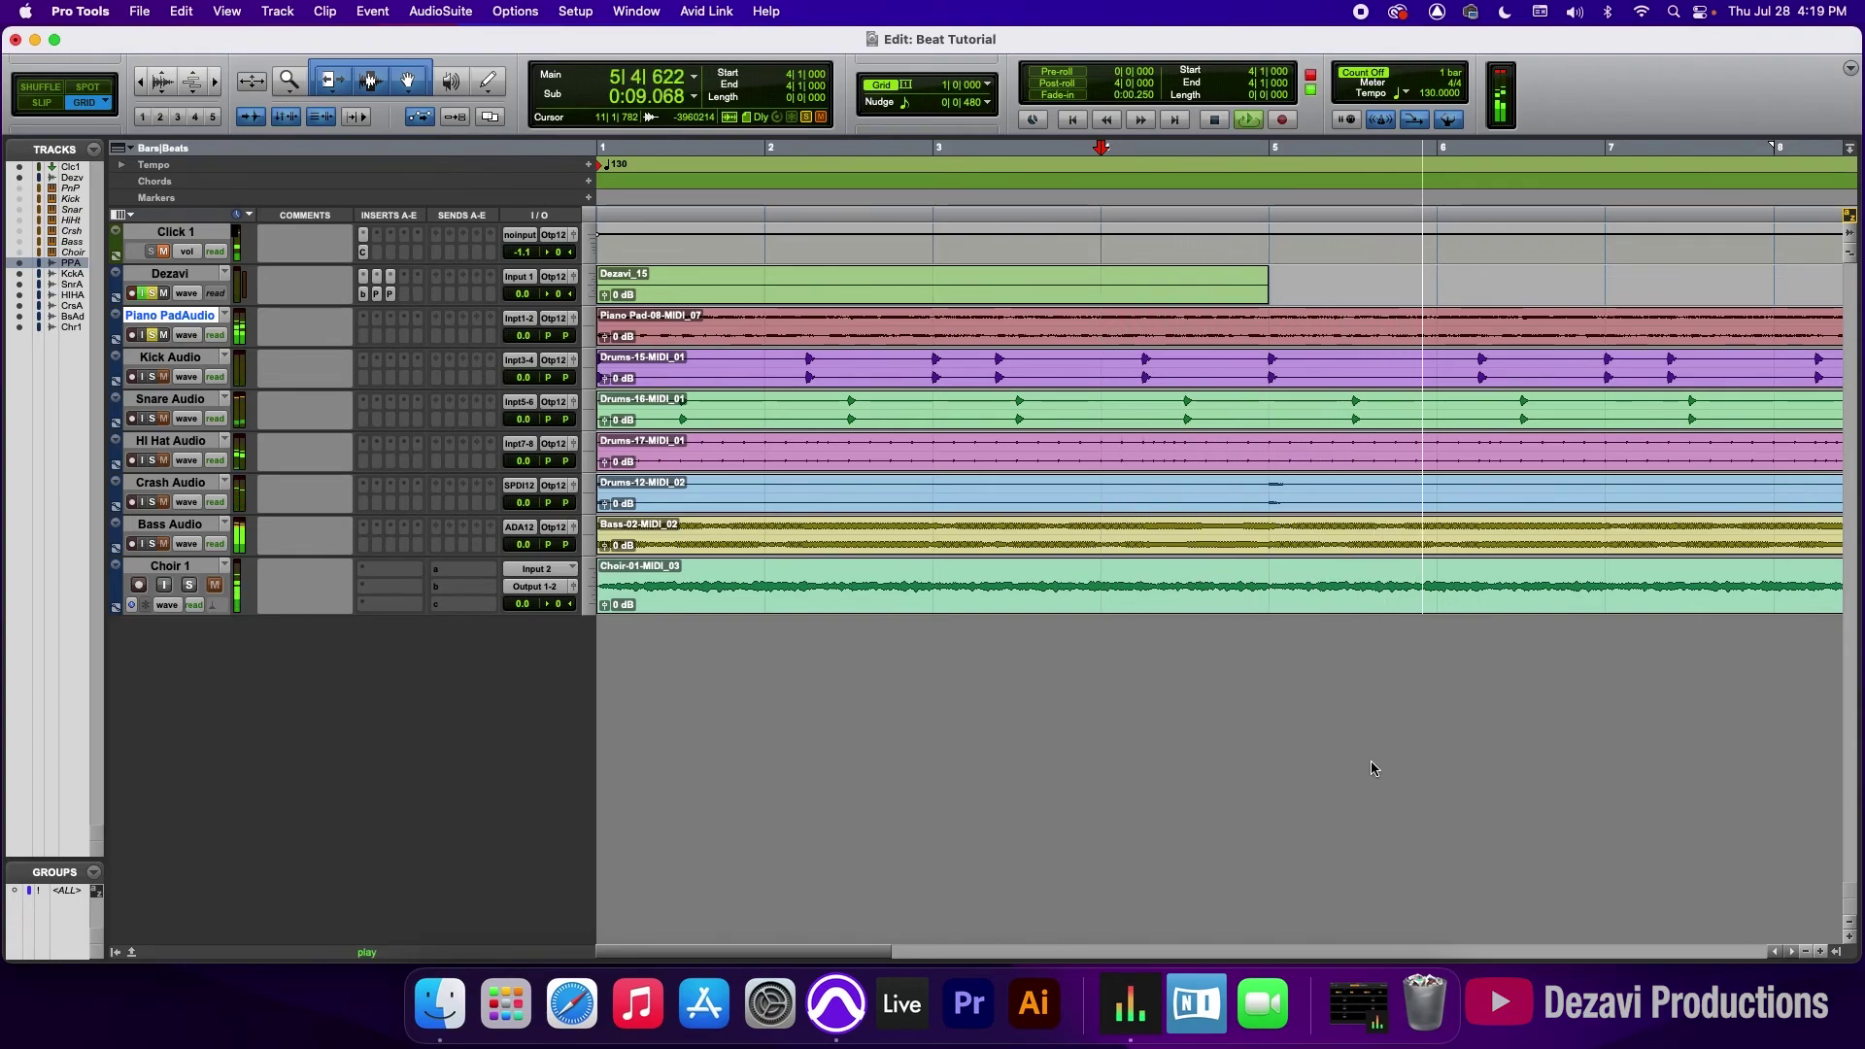
{"action": "key", "text": "space"}
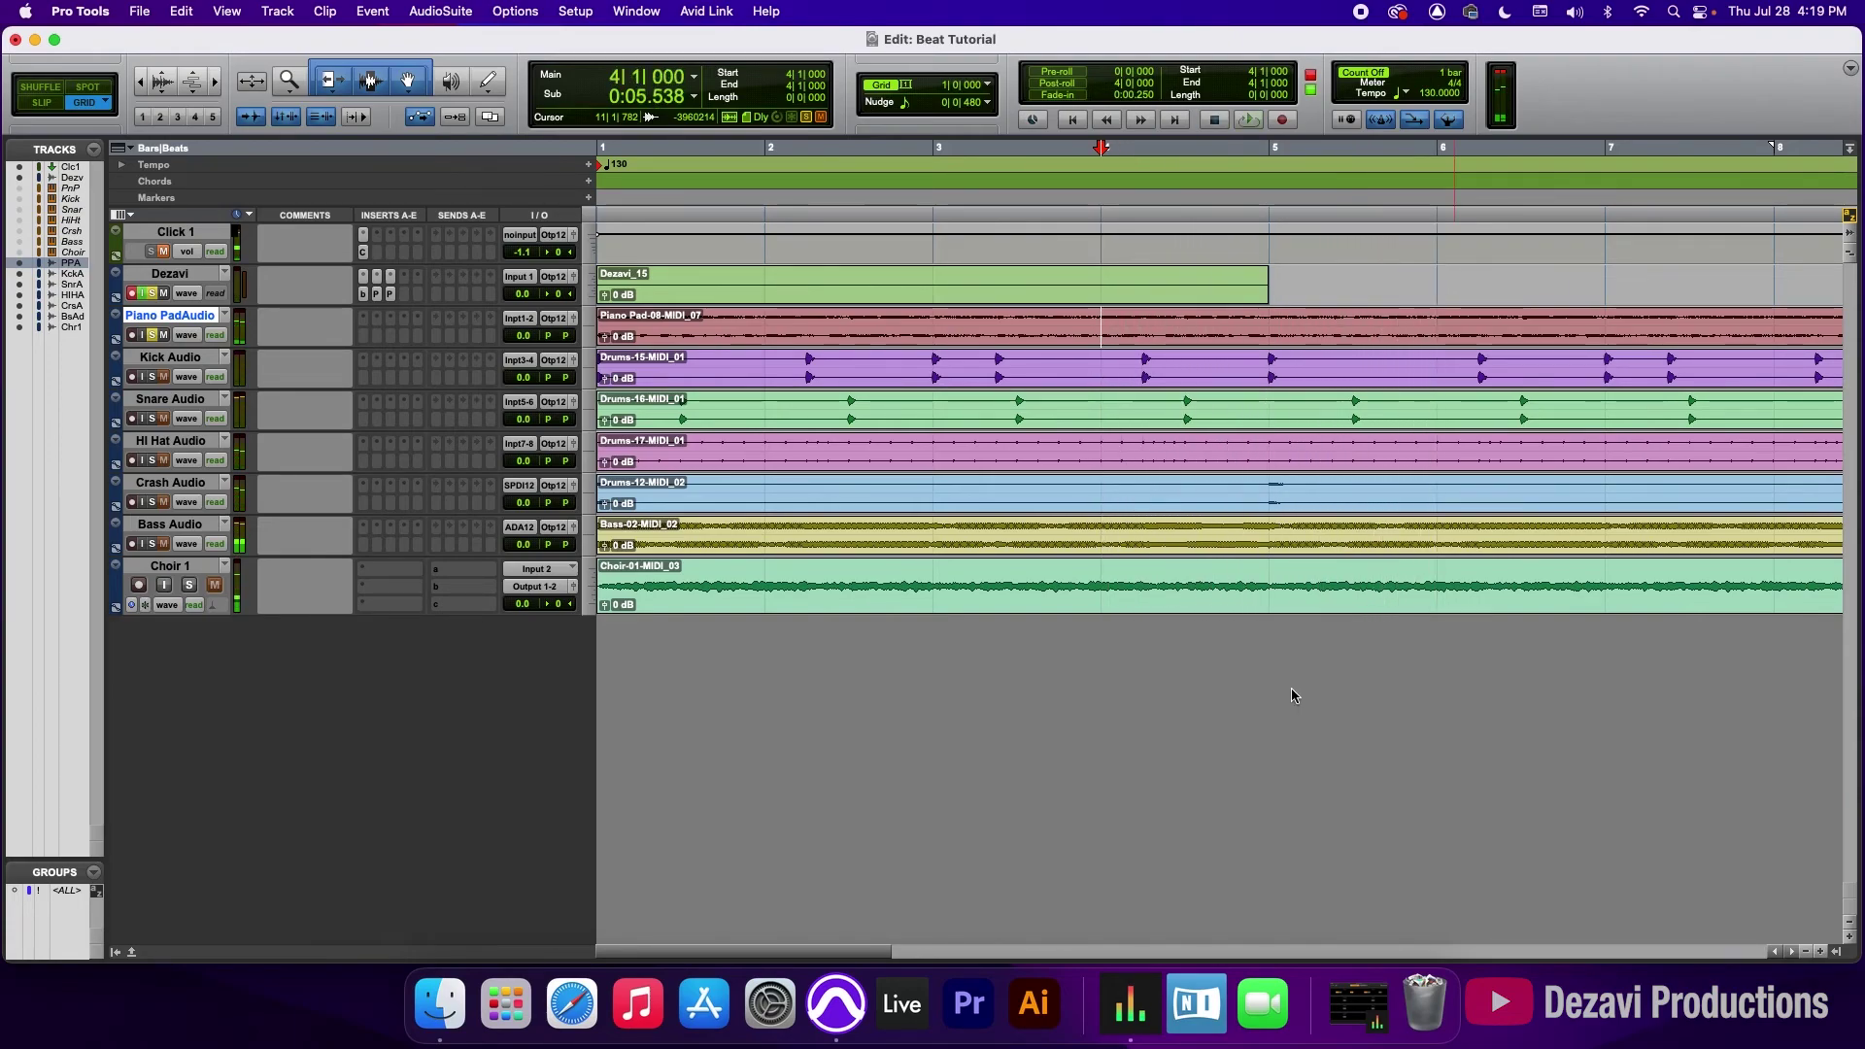
{"action": "left_click", "coordinate": [155, 337]}
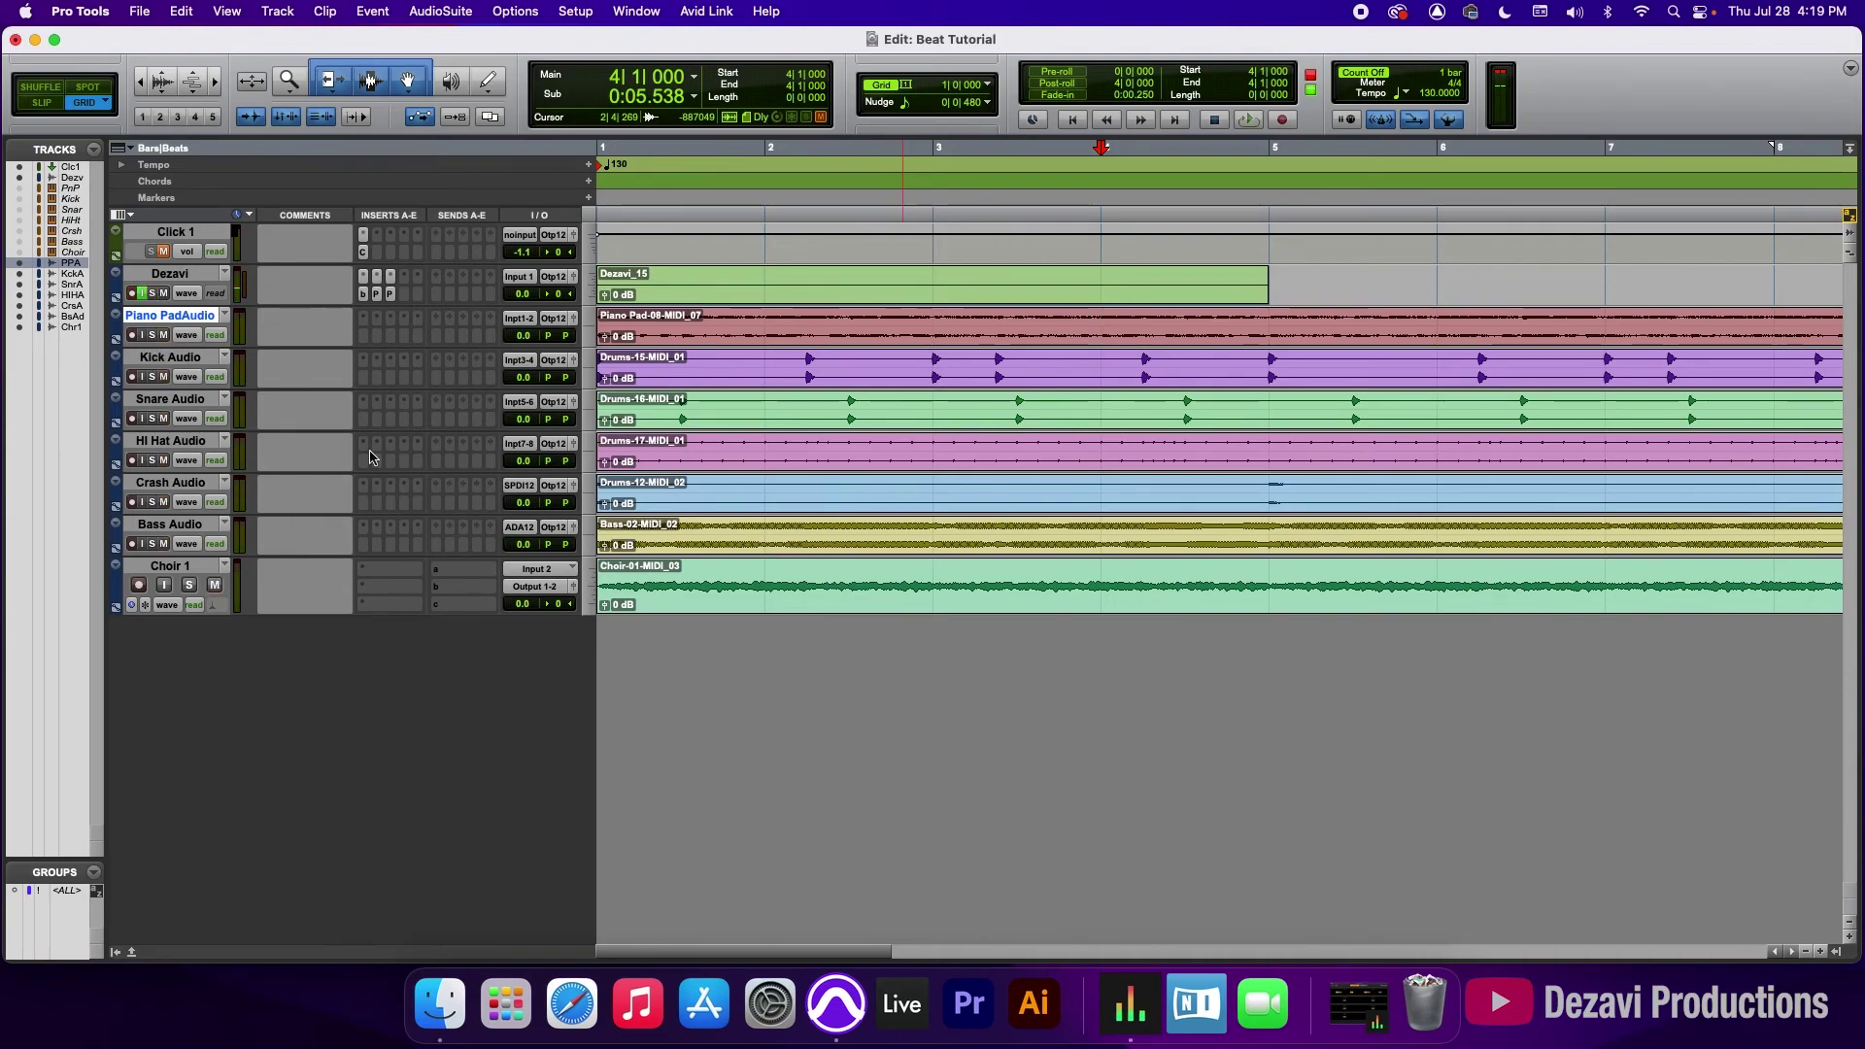
{"action": "left_click", "coordinate": [1807, 953]}
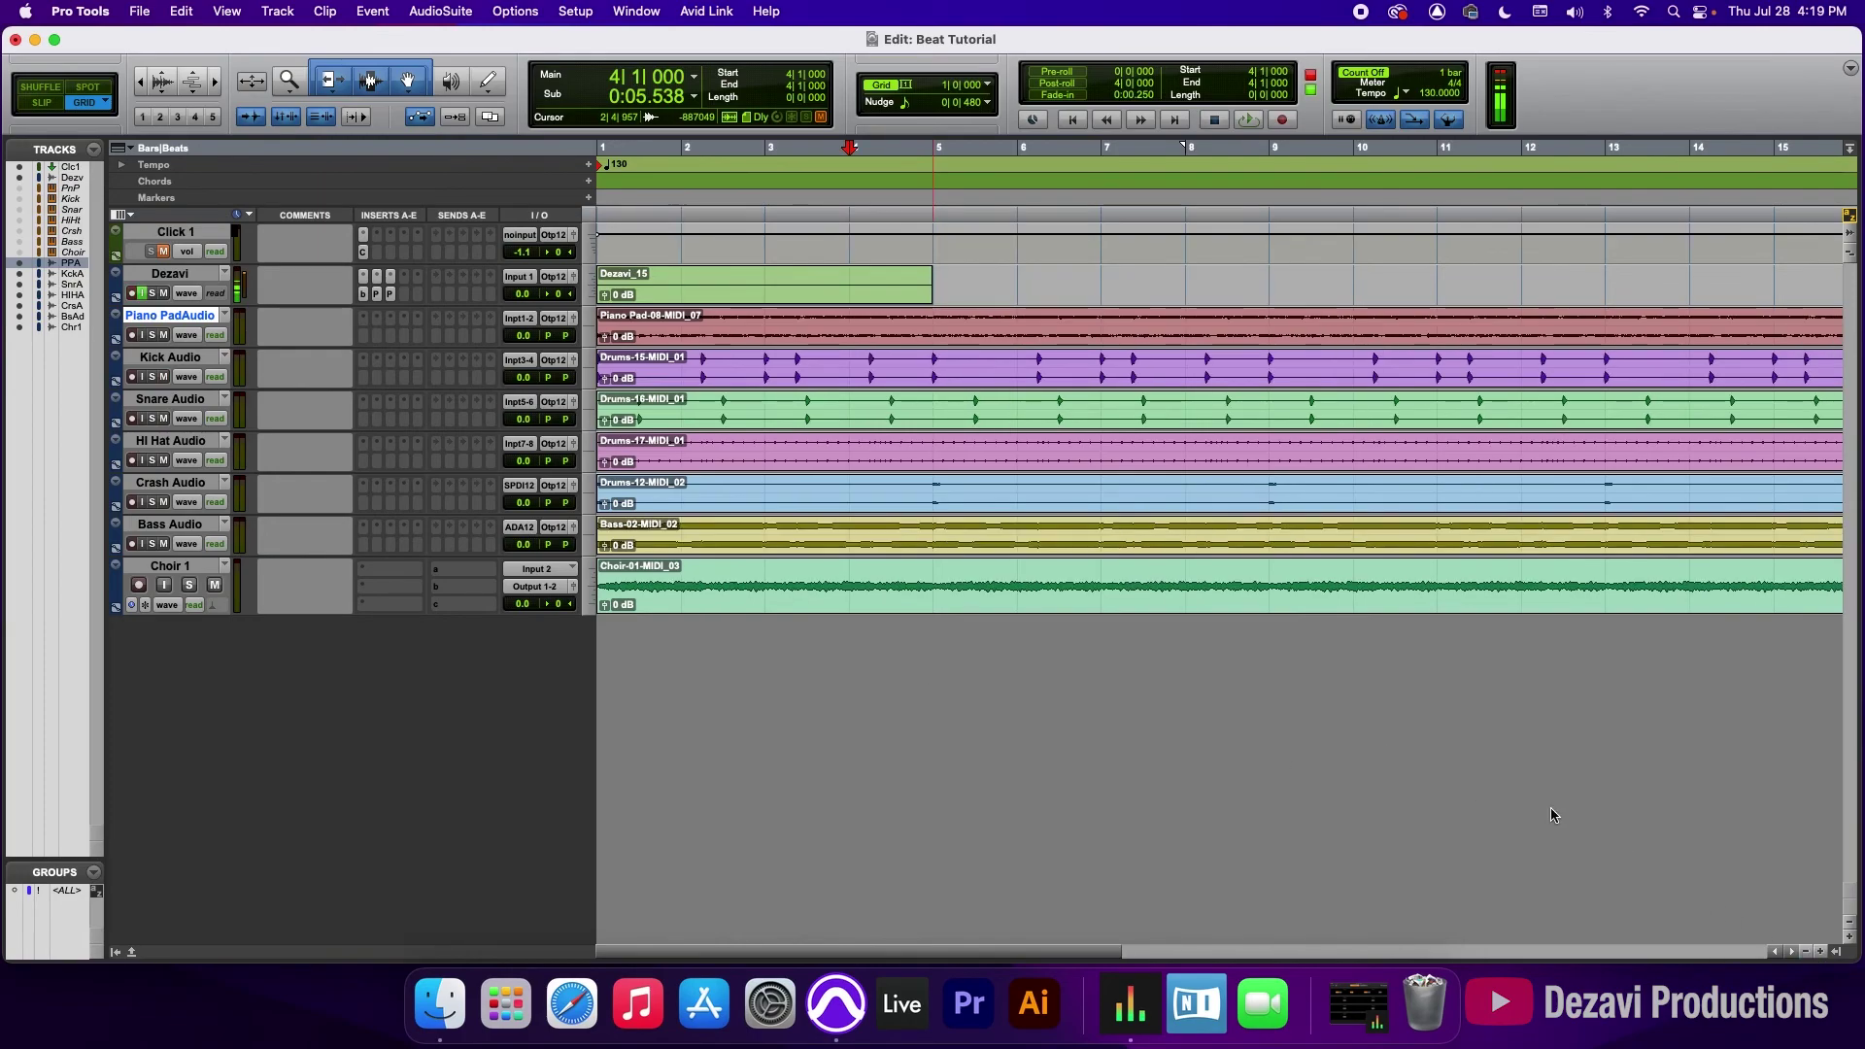
{"action": "left_click", "coordinate": [1806, 953]}
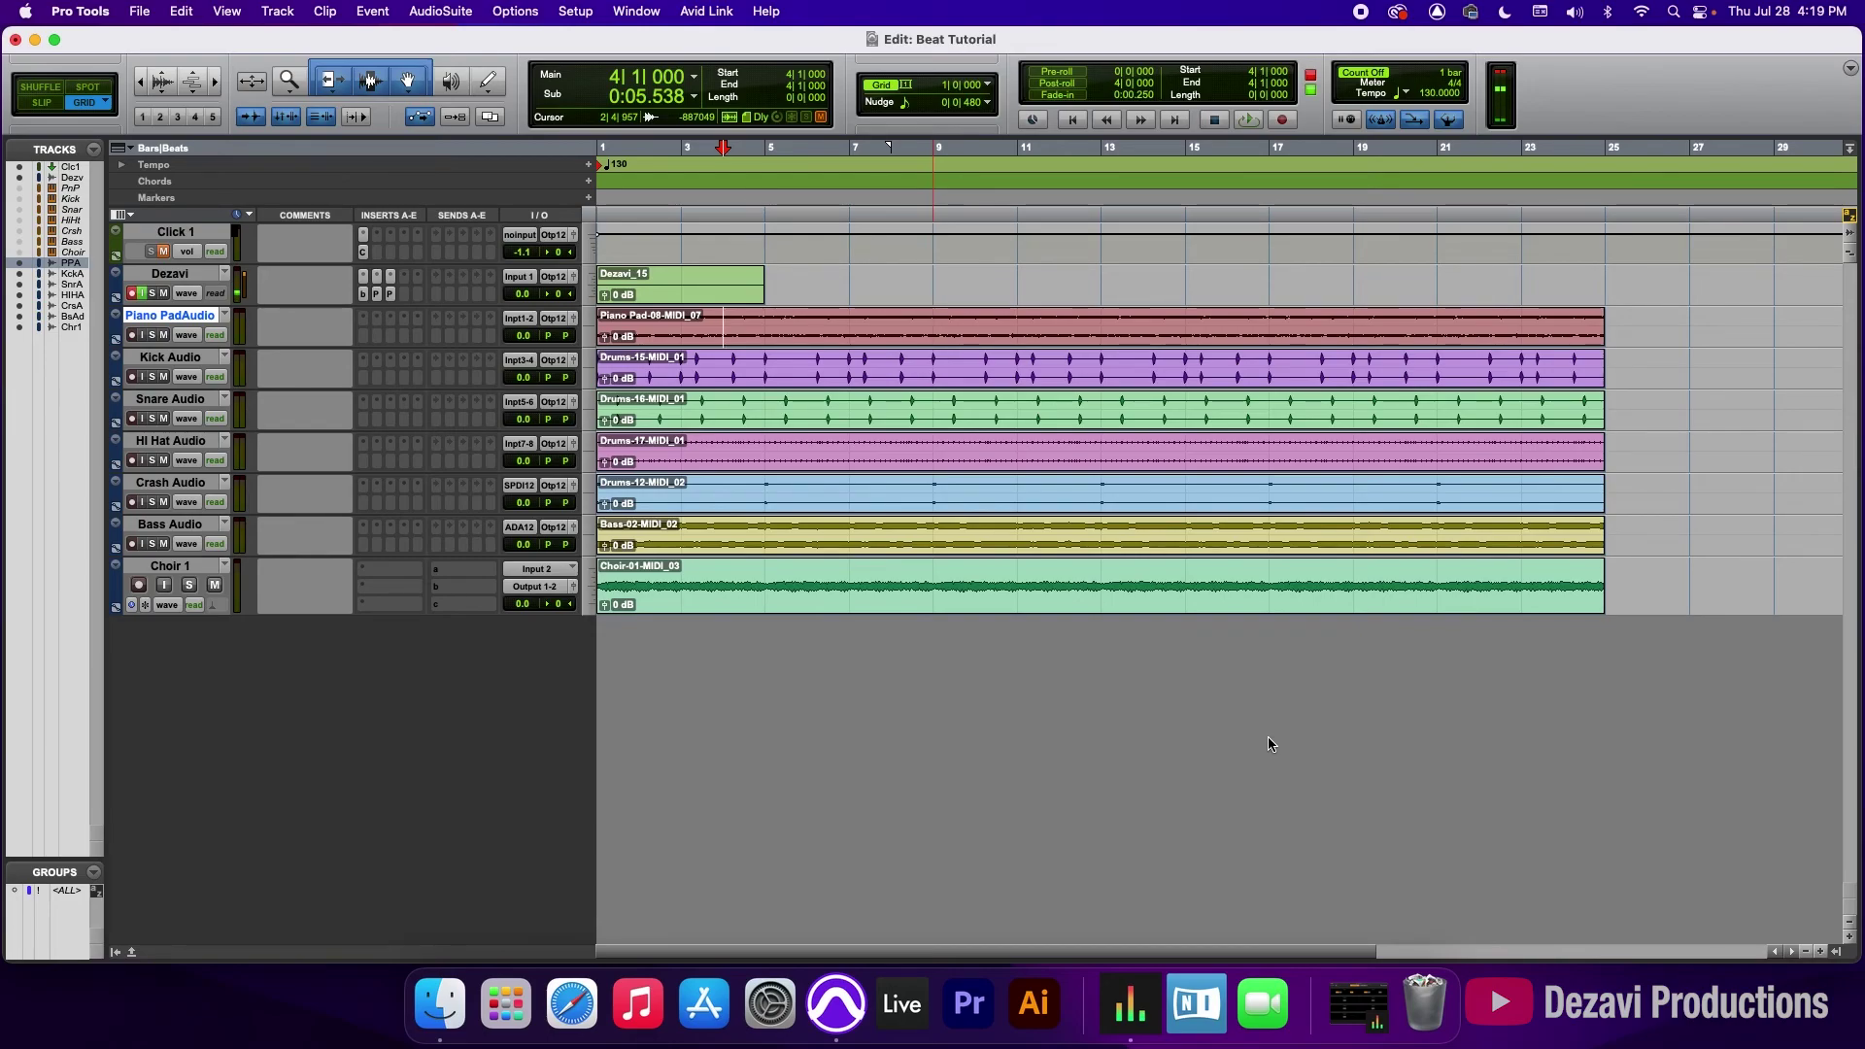
{"action": "key", "text": "Return"}
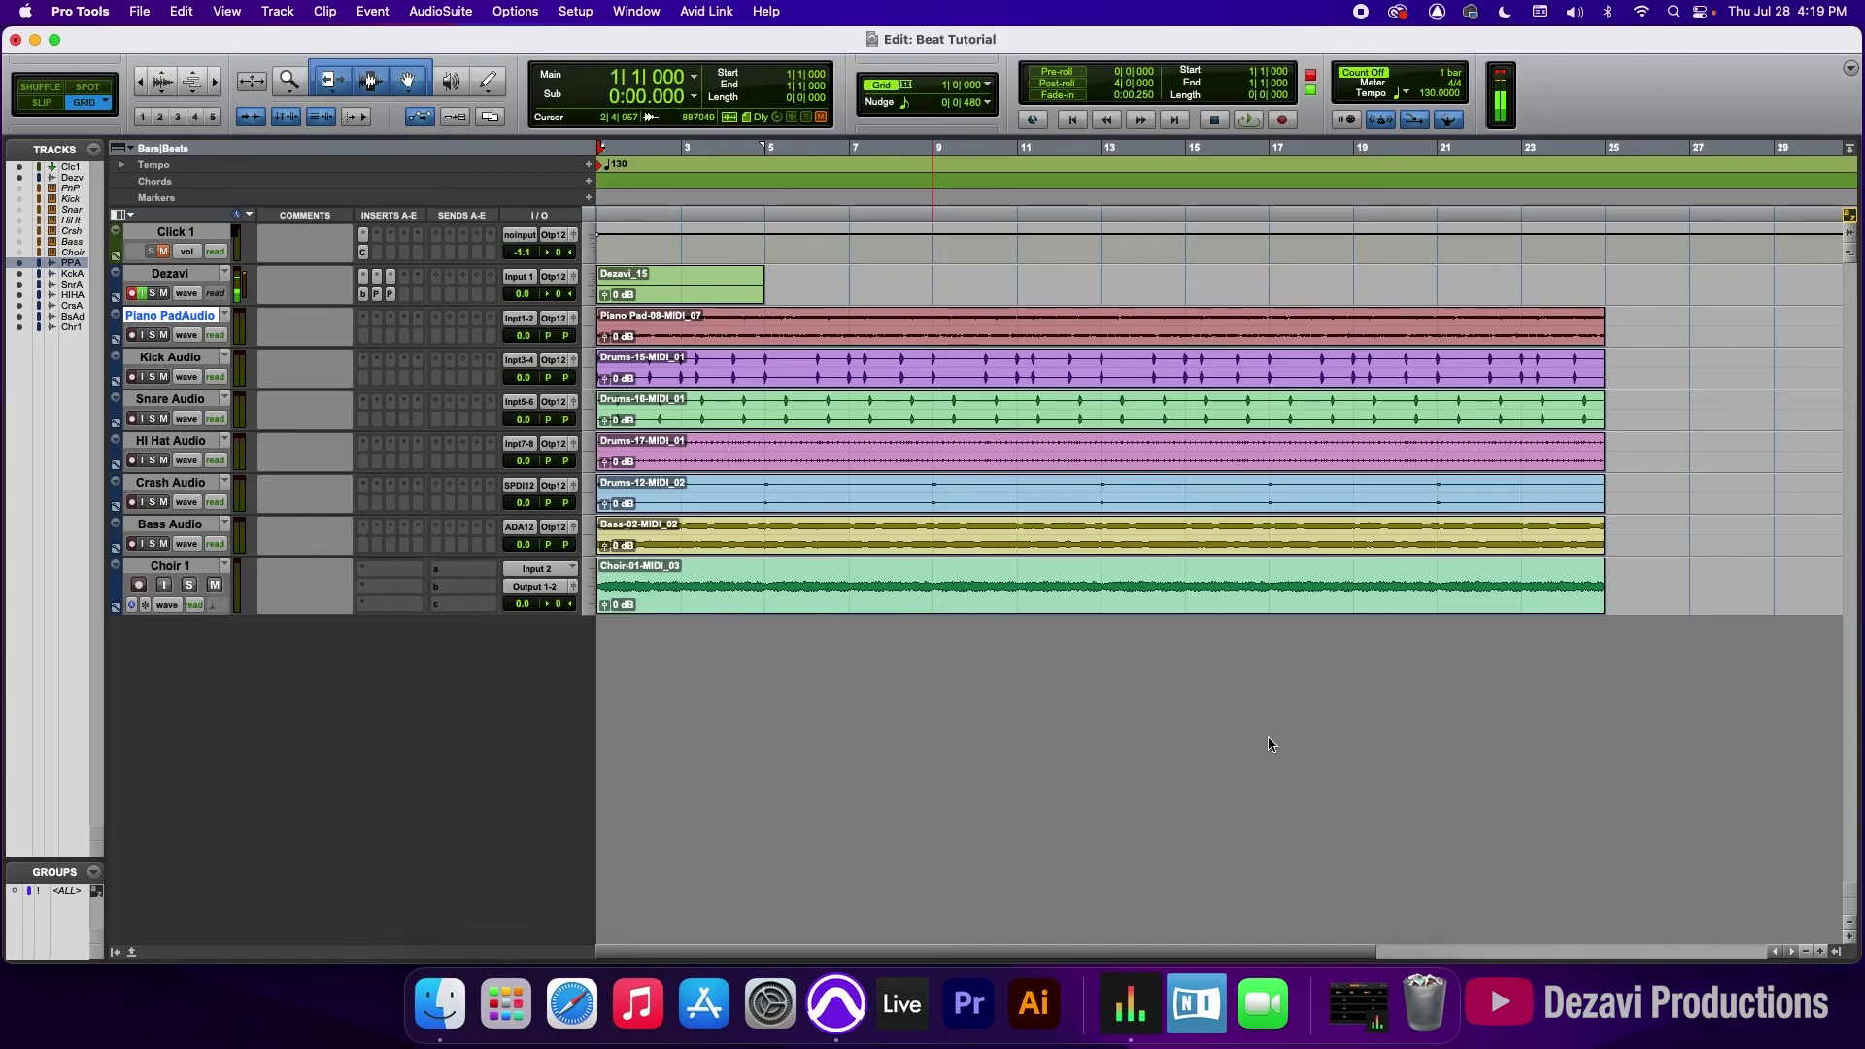